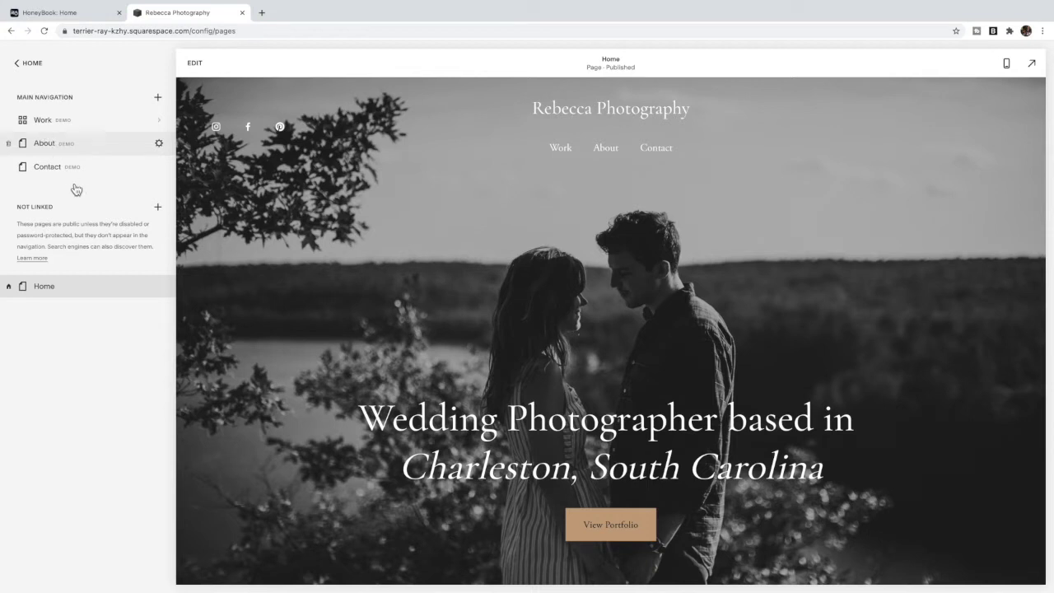
Add a blank page to the Not Linked section and name it "Book a Session"
{"action": "left_click", "coordinate": [158, 207]}
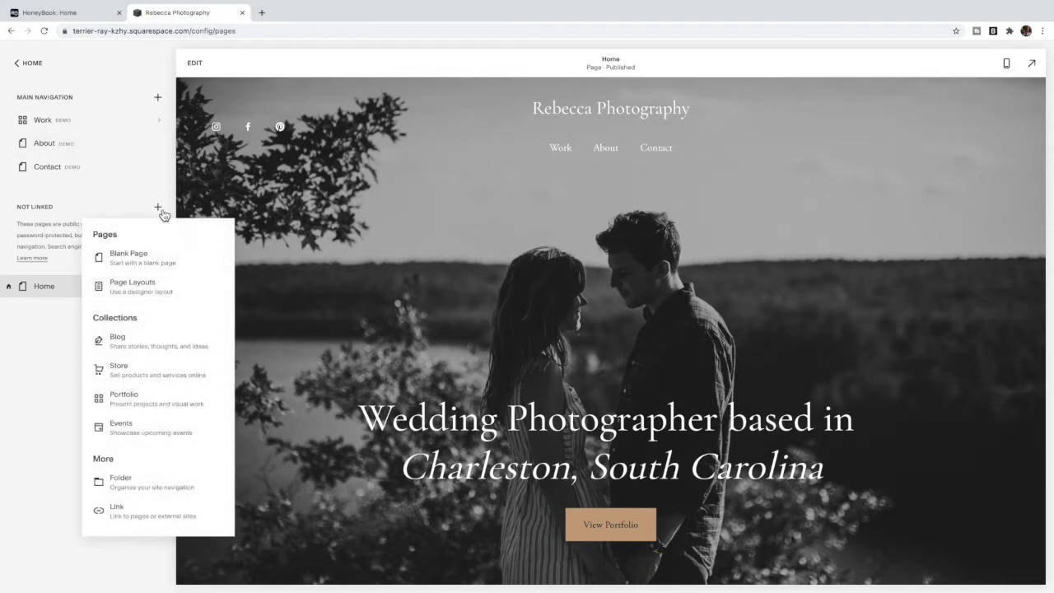
{"action": "left_click", "coordinate": [161, 270]}
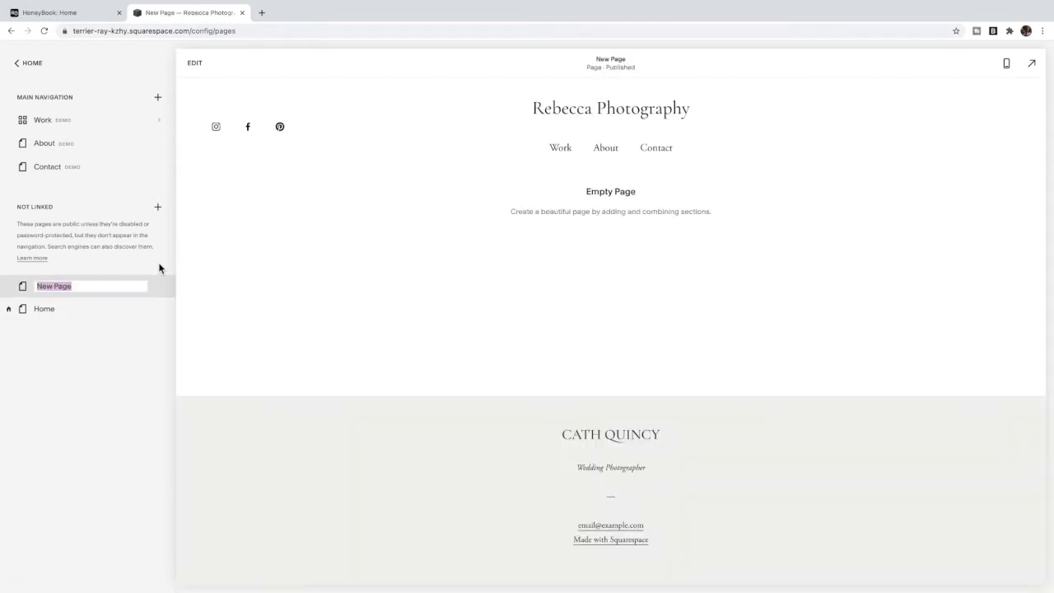
{"action": "type", "text": "Book a Session"}
{"action": "key", "text": "Return"}
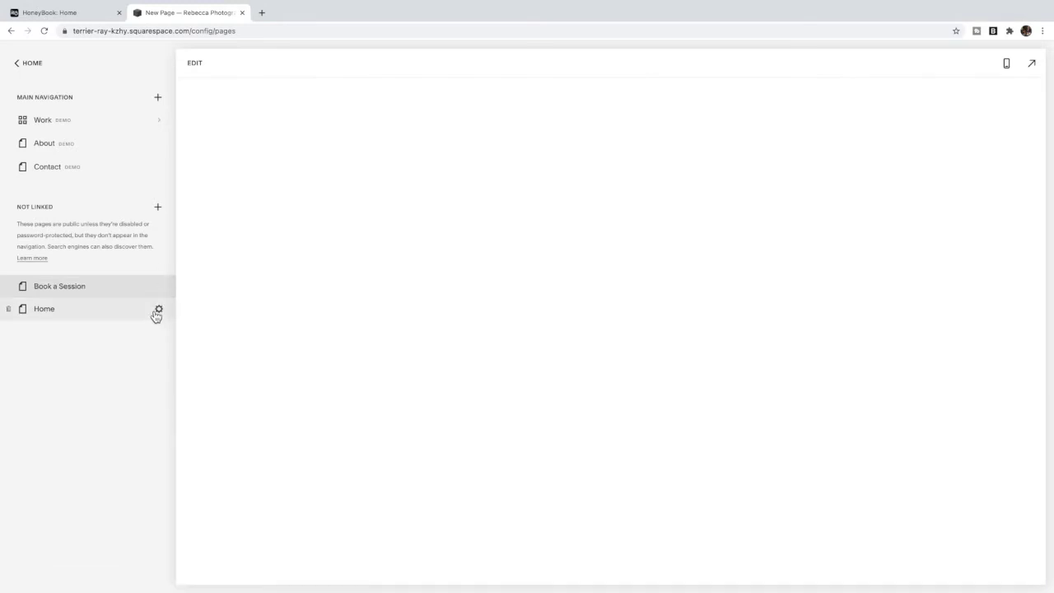
Edit the new page and add a Contact section with contact details beside a name, email and message form
{"action": "left_click", "coordinate": [198, 69]}
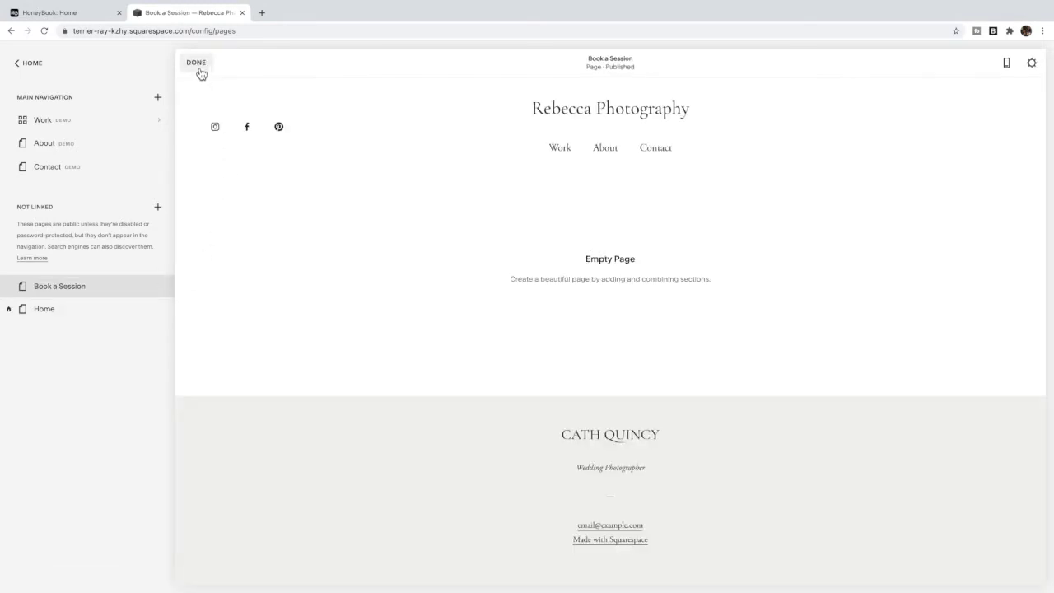
{"action": "left_click", "coordinate": [522, 277]}
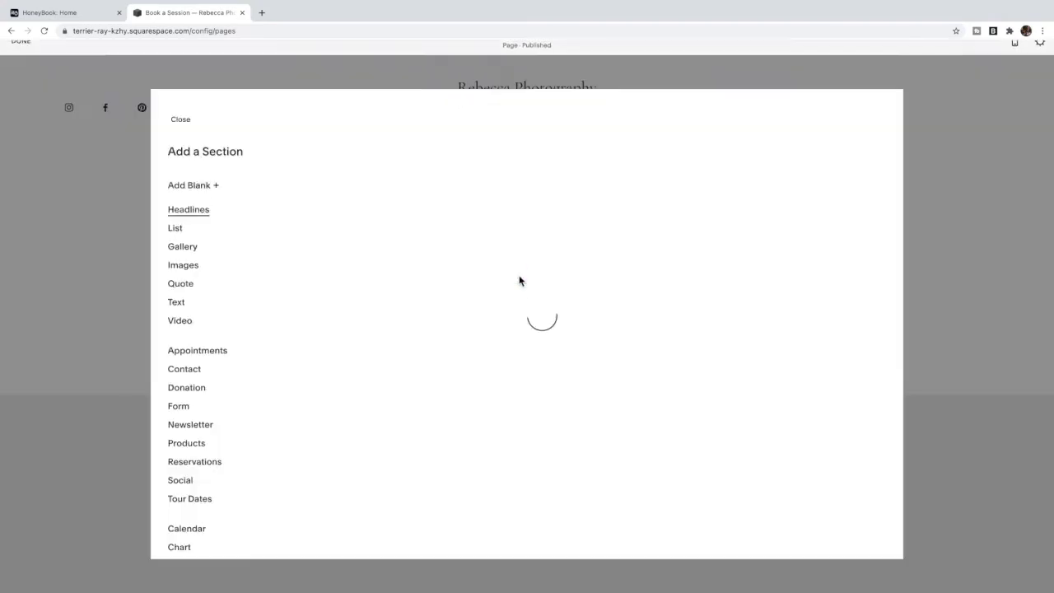
{"action": "scroll", "coordinate": [237, 285], "scroll_direction": "down", "scroll_amount": 3}
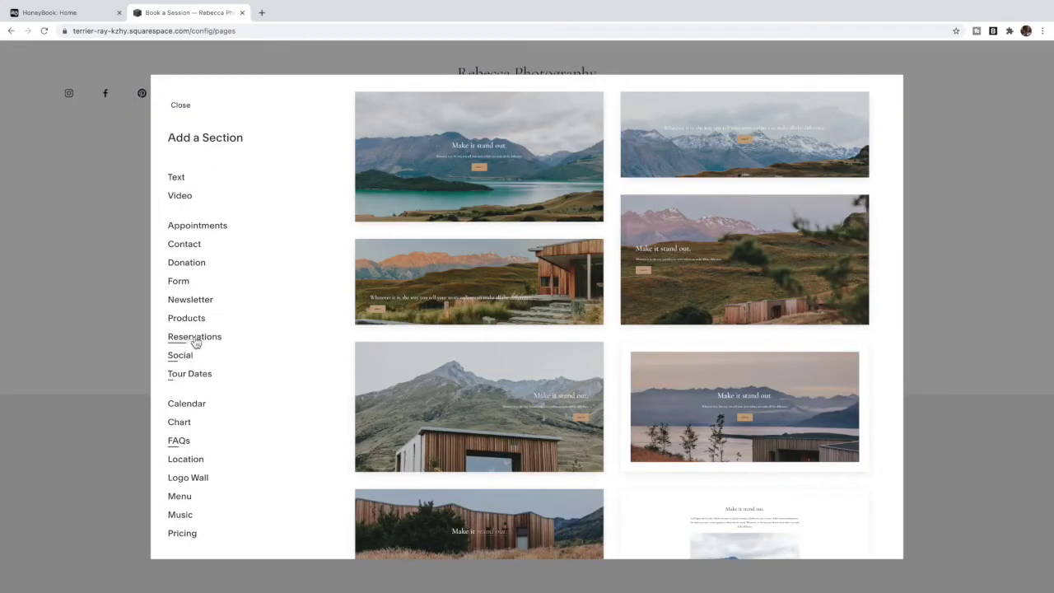
{"action": "left_click", "coordinate": [194, 246]}
{"action": "left_click", "coordinate": [489, 145]}
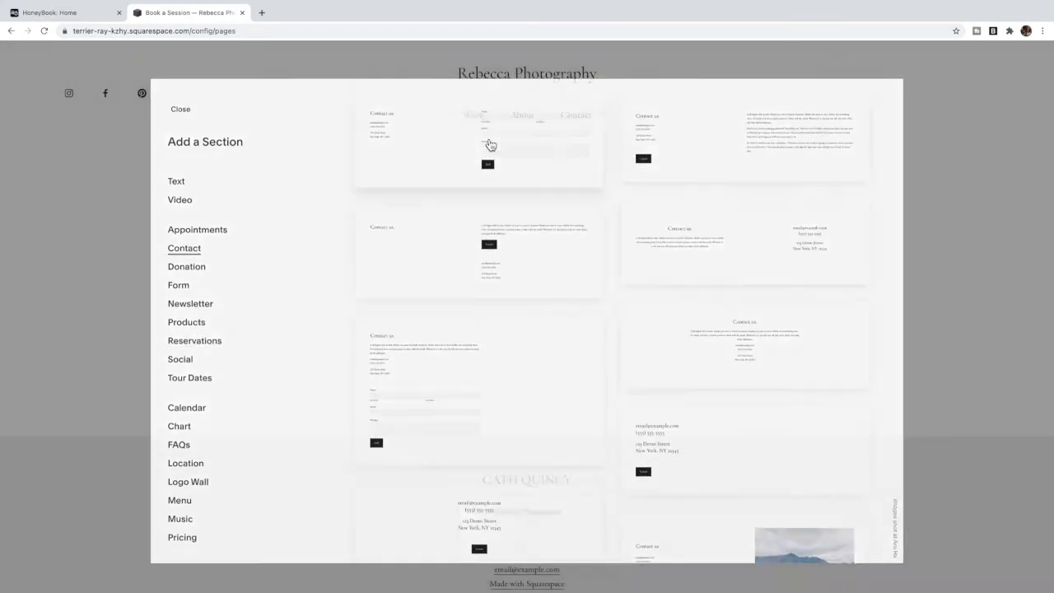
Replace the "Contact us." heading with "Book a Session"
{"action": "left_click", "coordinate": [211, 280]}
{"action": "left_click_drag", "start_coordinate": [212, 280], "coordinate": [62, 274]}
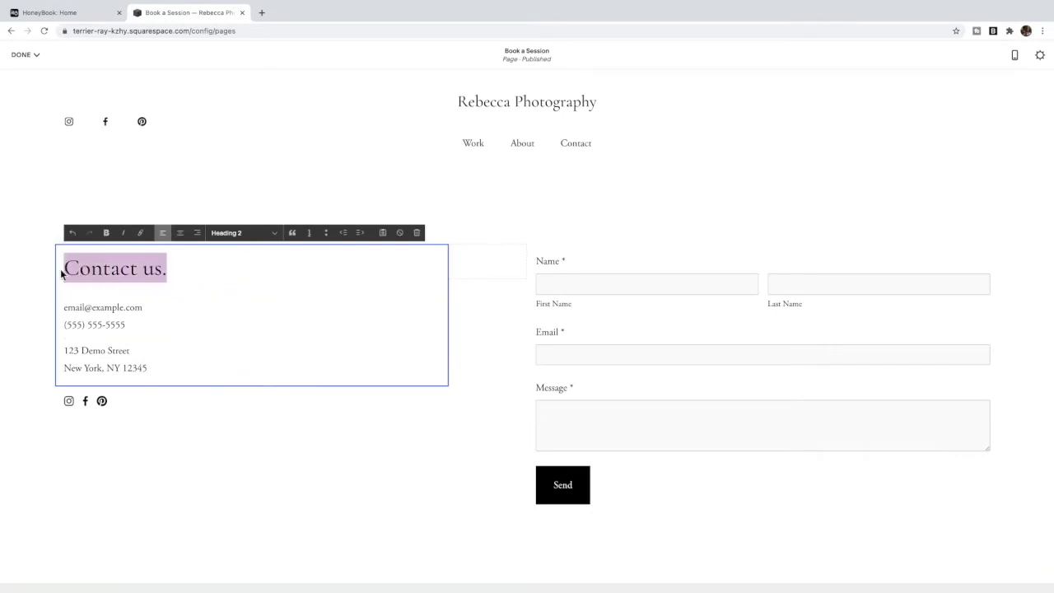
{"action": "type", "text": "Book a Se"}
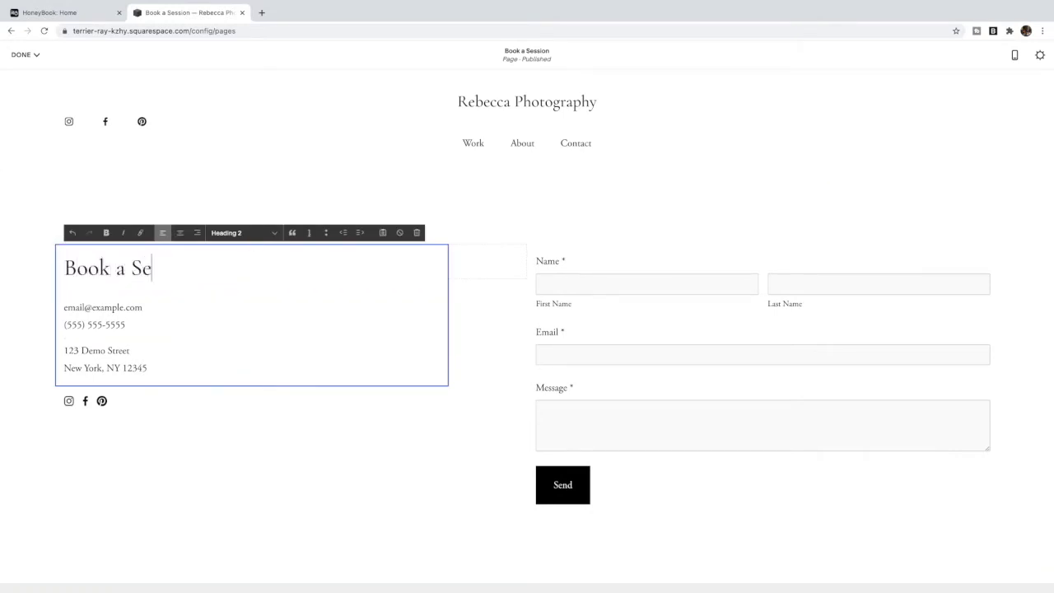
{"action": "type", "text": "ssion"}
Replace the contact details with "Thank you for your interest in Rebecca Photography. Fill out the following information to book a session." and save
{"action": "left_click_drag", "start_coordinate": [176, 370], "coordinate": [62, 314]}
{"action": "type", "text": "Thank you for your in"}
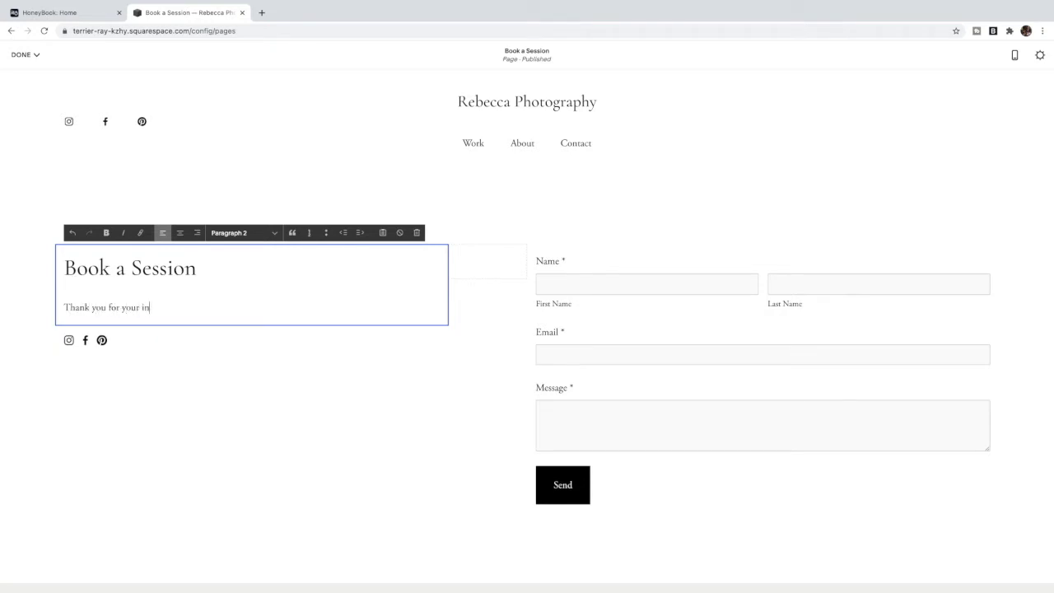
{"action": "type", "text": "terest in Rebecca Photography. Fil"}
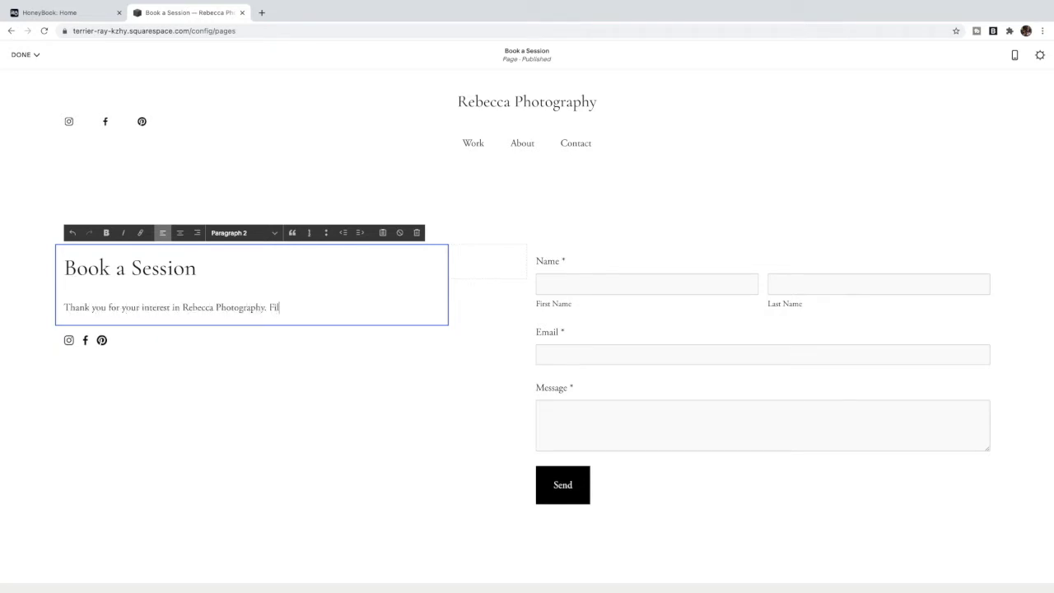
{"action": "type", "text": "l out the following information to b"}
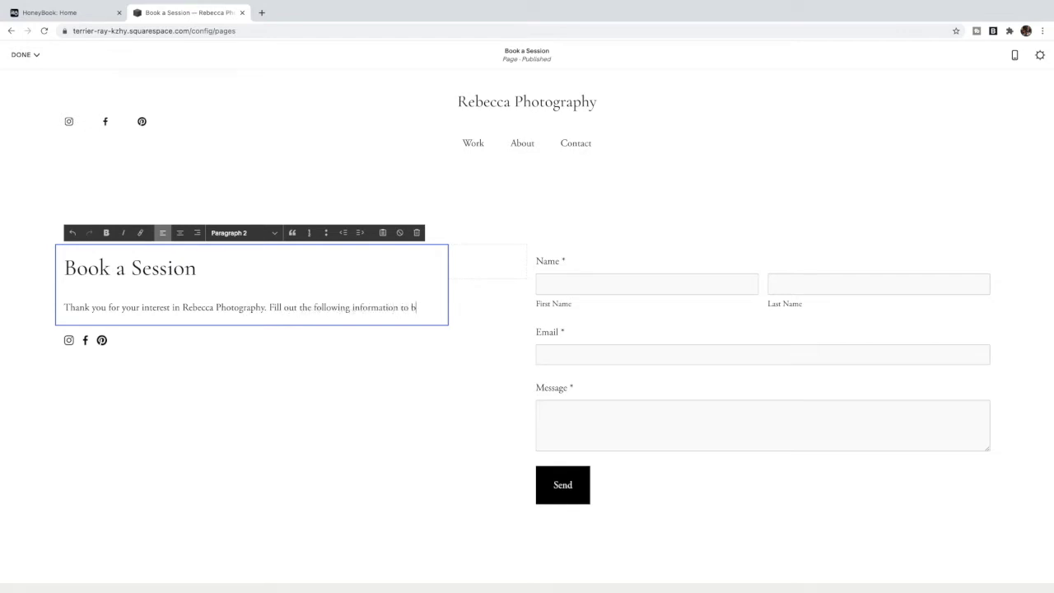
{"action": "type", "text": "ook a session."}
{"action": "left_click", "coordinate": [133, 448]}
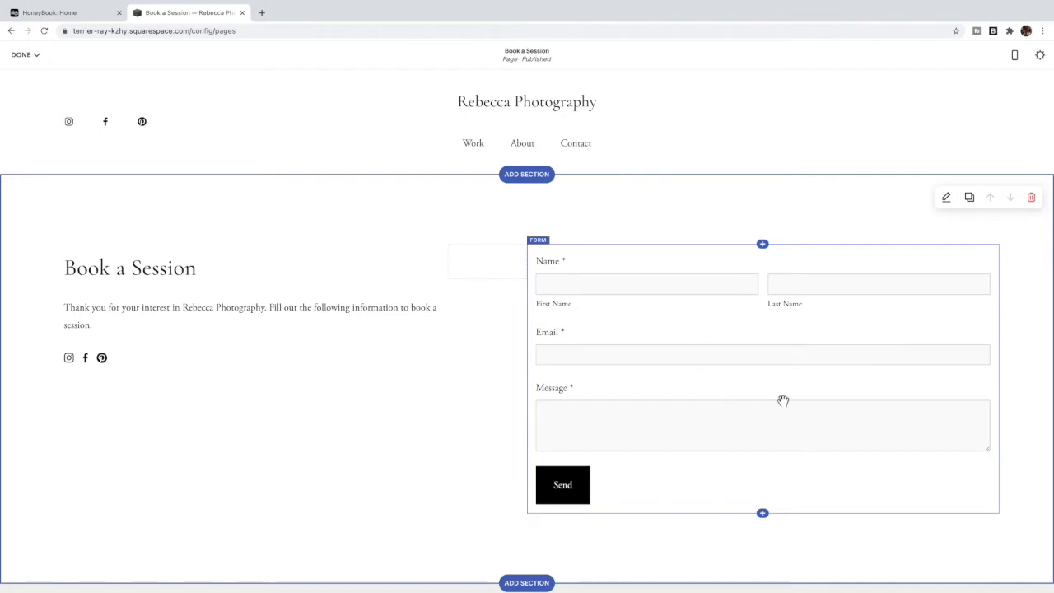
{"action": "left_click", "coordinate": [21, 54]}
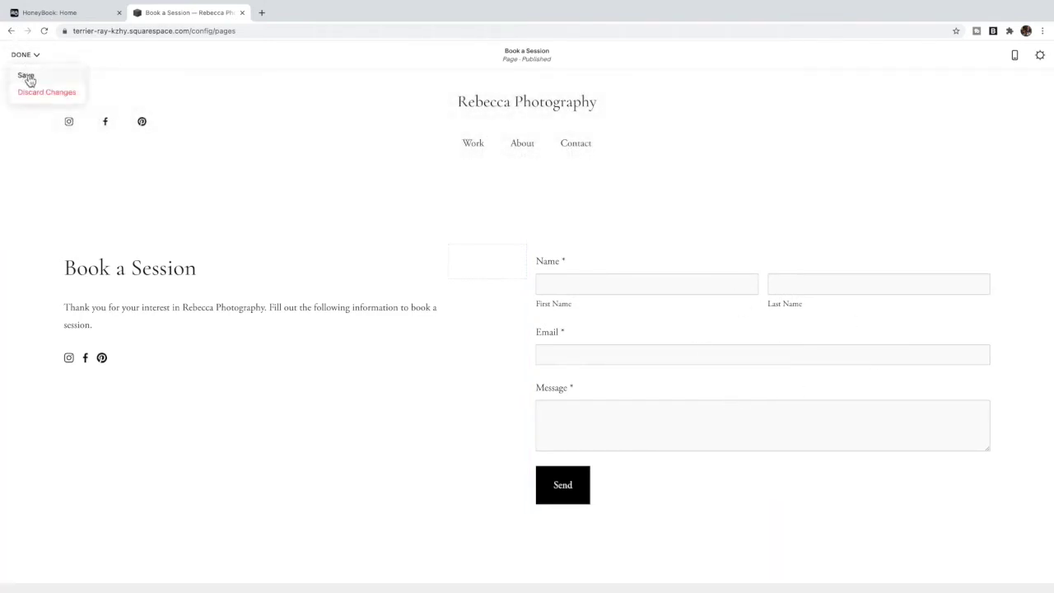
{"action": "left_click", "coordinate": [25, 78]}
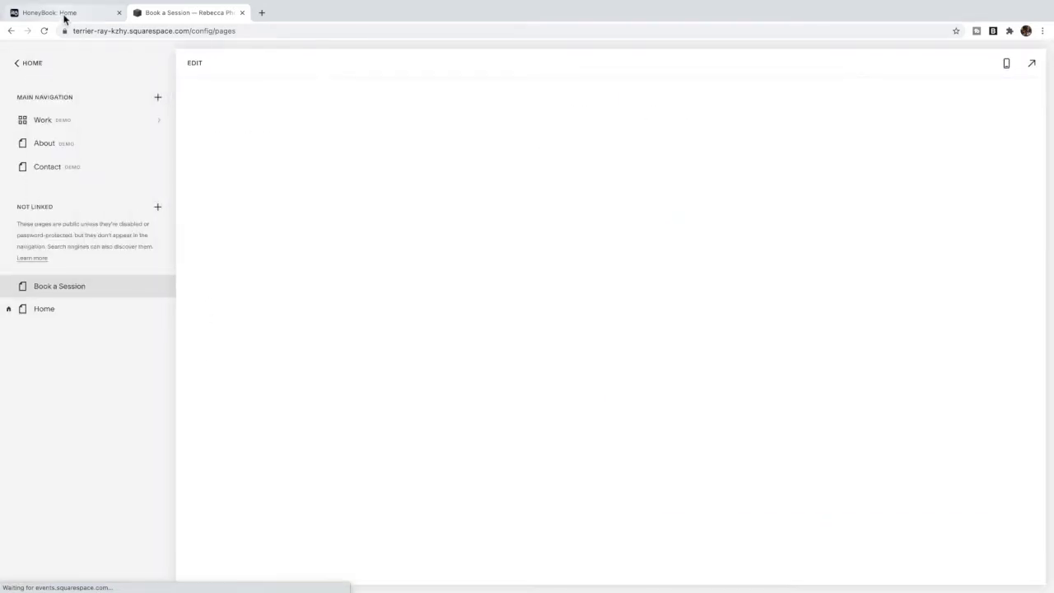
Switch to HoneyBook and open the default contact form template for editing
{"action": "left_click", "coordinate": [65, 15]}
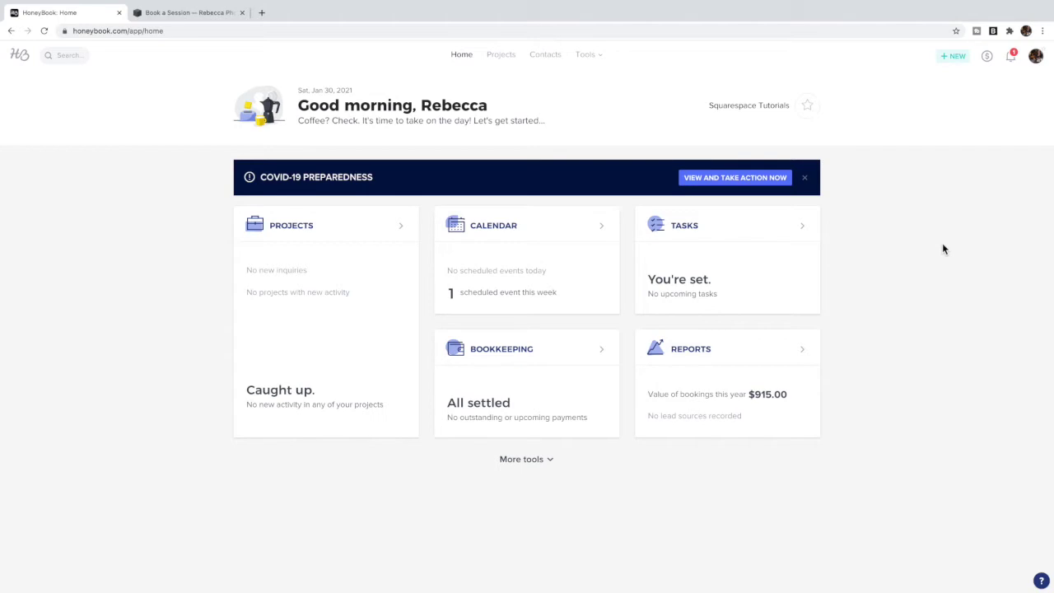
{"action": "left_click", "coordinate": [591, 56]}
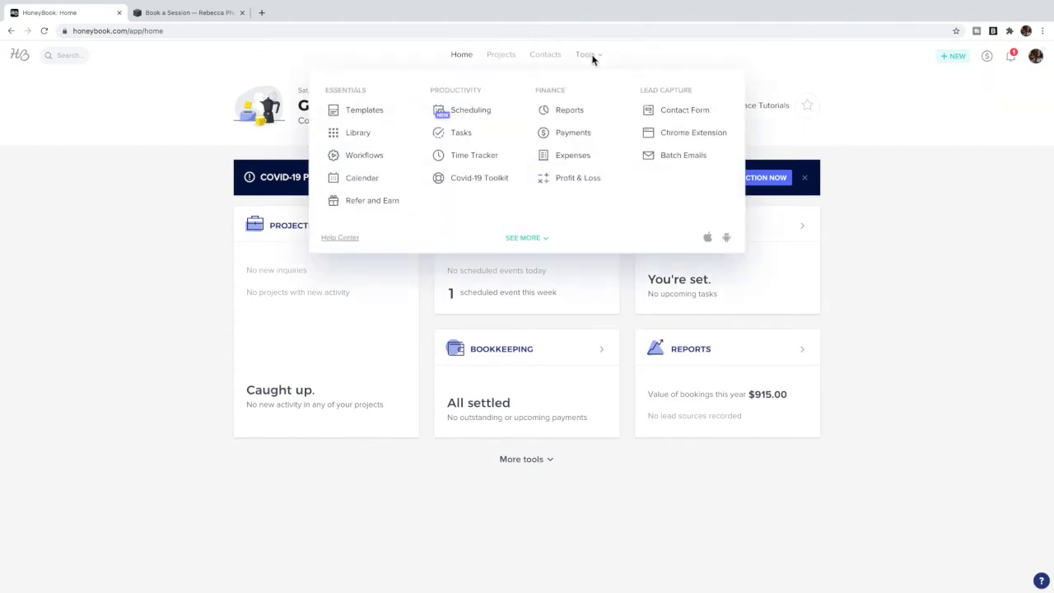
{"action": "left_click", "coordinate": [696, 119]}
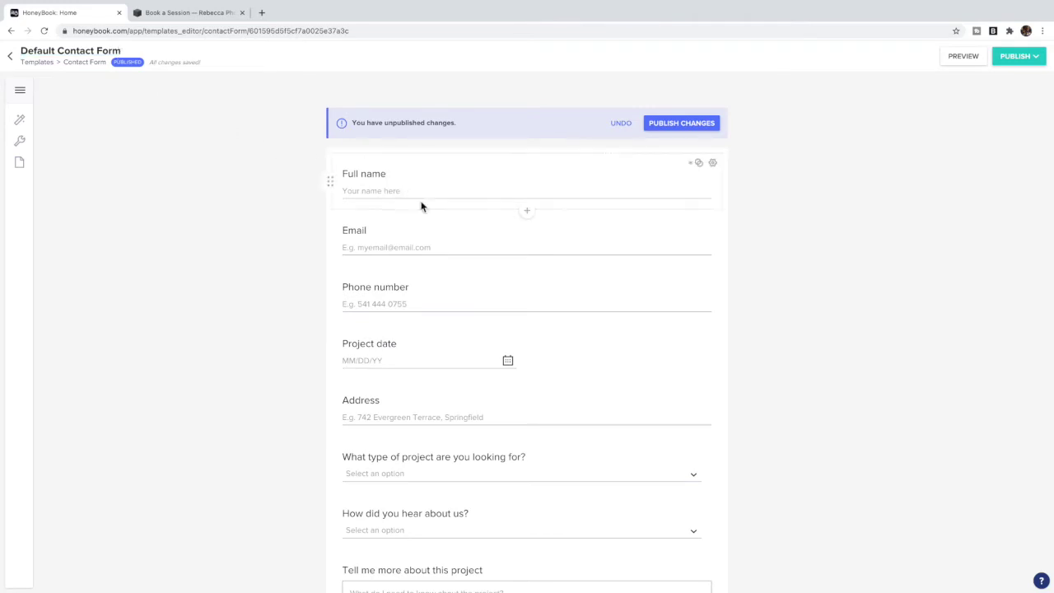
Examine the contact form's fields, the content and question block types, the design options and the form settings
{"action": "scroll", "coordinate": [445, 223], "scroll_direction": "down", "scroll_amount": 3}
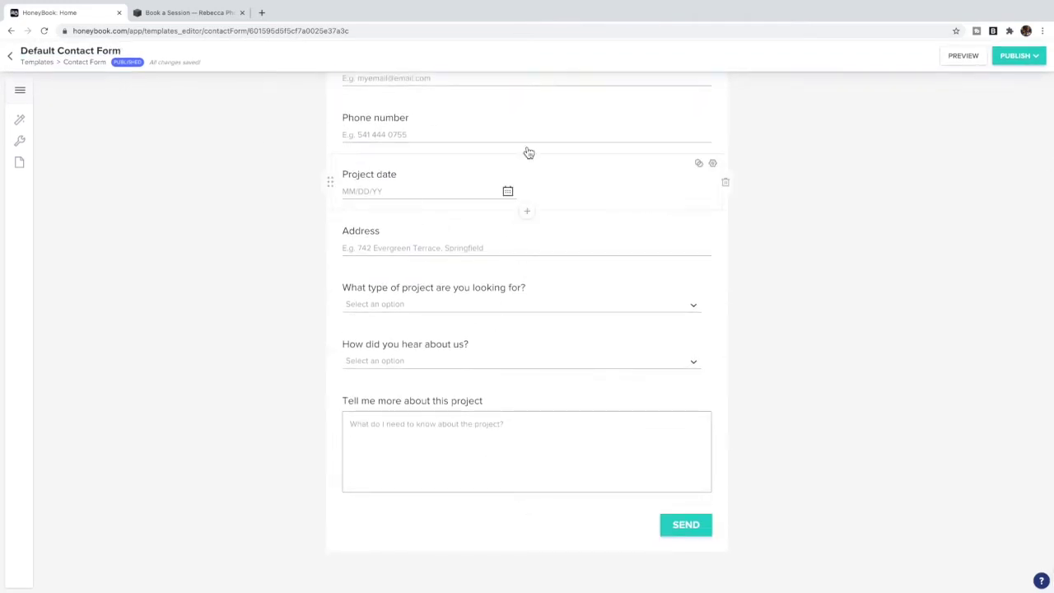
{"action": "scroll", "coordinate": [524, 127], "scroll_direction": "up", "scroll_amount": 3}
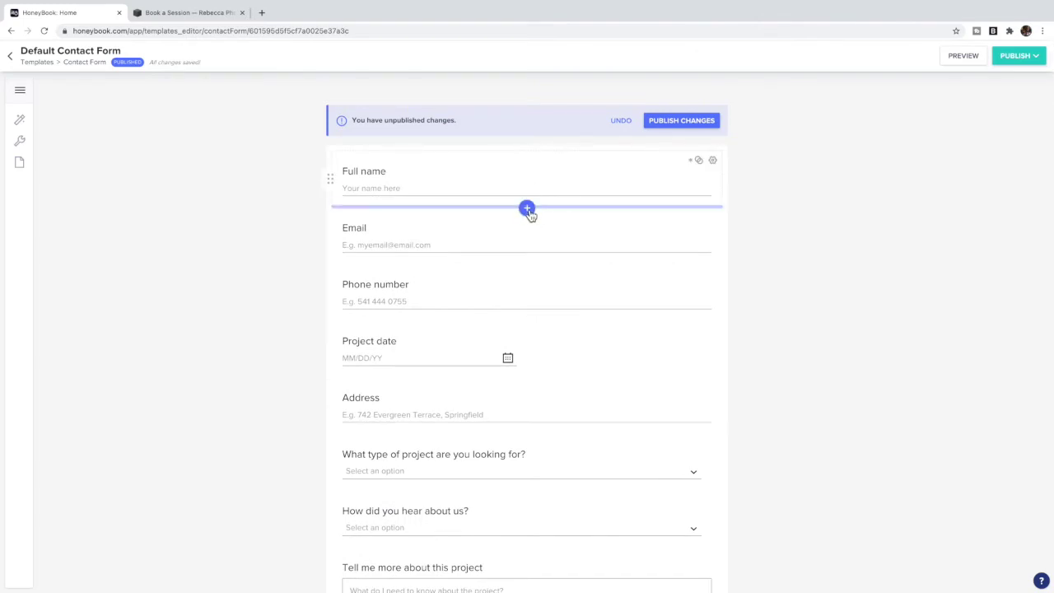
{"action": "left_click", "coordinate": [527, 209]}
{"action": "left_click", "coordinate": [511, 254]}
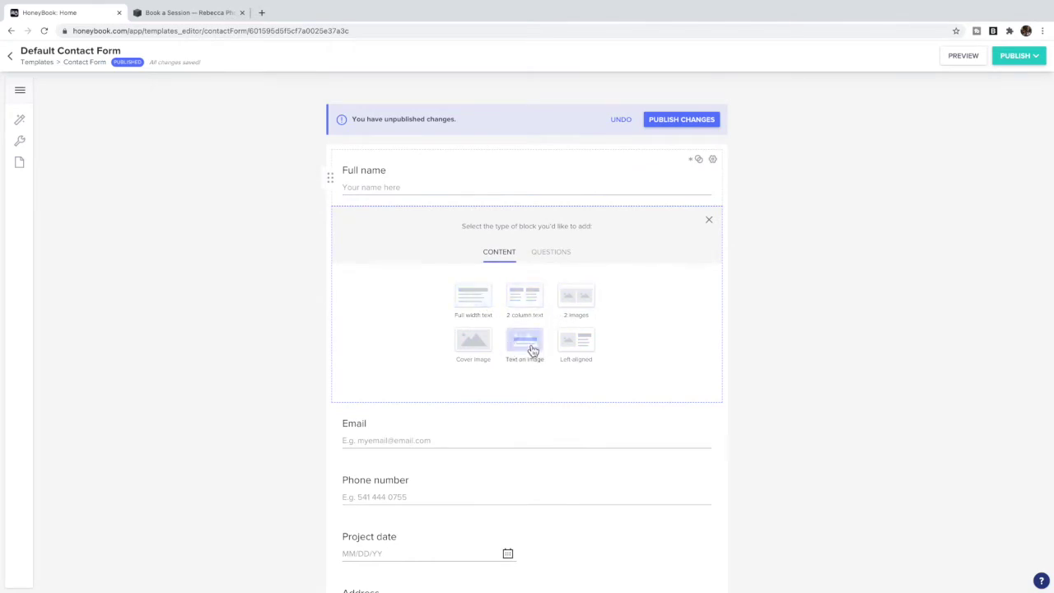
{"action": "left_click", "coordinate": [560, 253]}
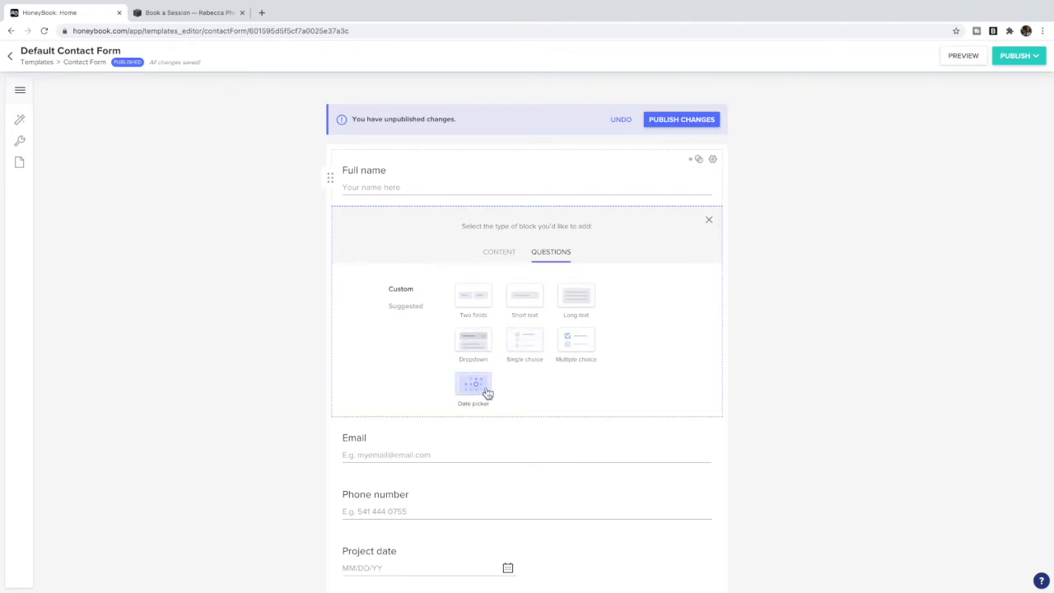
{"action": "left_click", "coordinate": [709, 222]}
{"action": "left_click", "coordinate": [22, 122]}
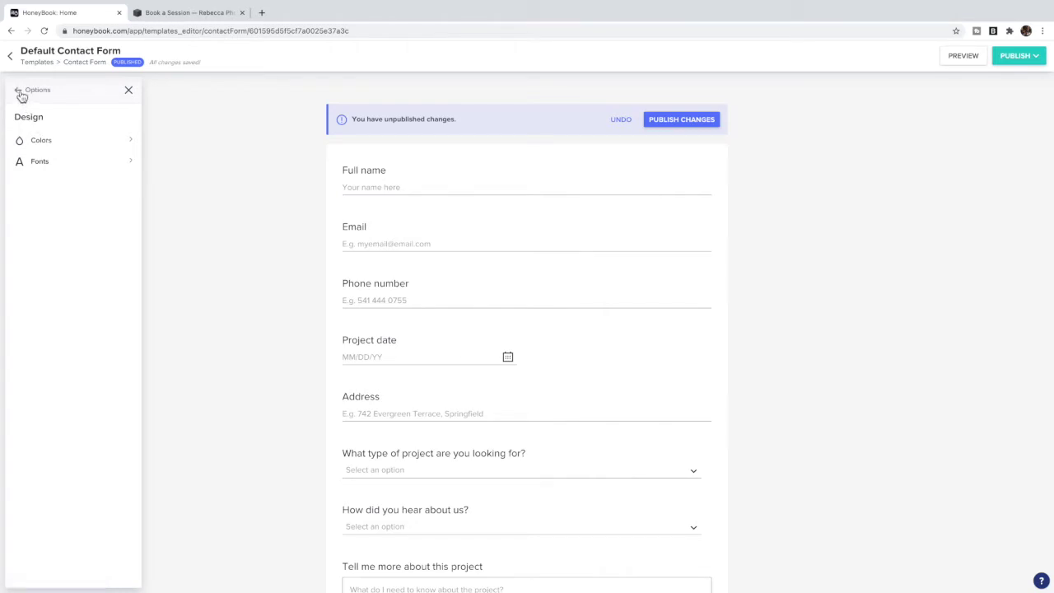
{"action": "left_click", "coordinate": [22, 95]}
{"action": "left_click", "coordinate": [51, 145]}
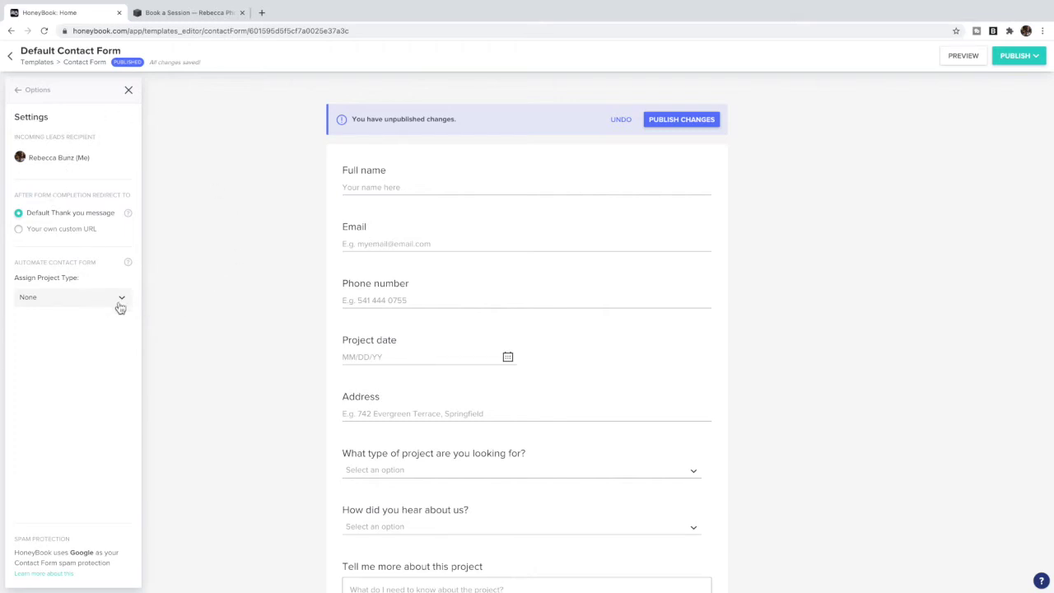
Open the contact form's publishing options and copy its embed code
{"action": "left_click", "coordinate": [1016, 55]}
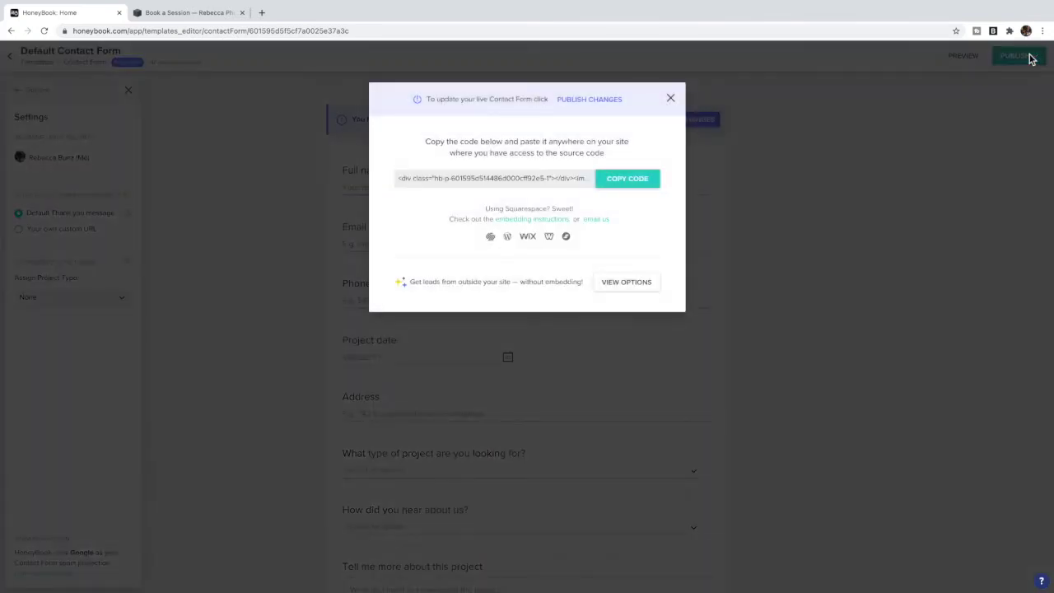
{"action": "left_click", "coordinate": [608, 180]}
{"action": "left_click", "coordinate": [626, 182]}
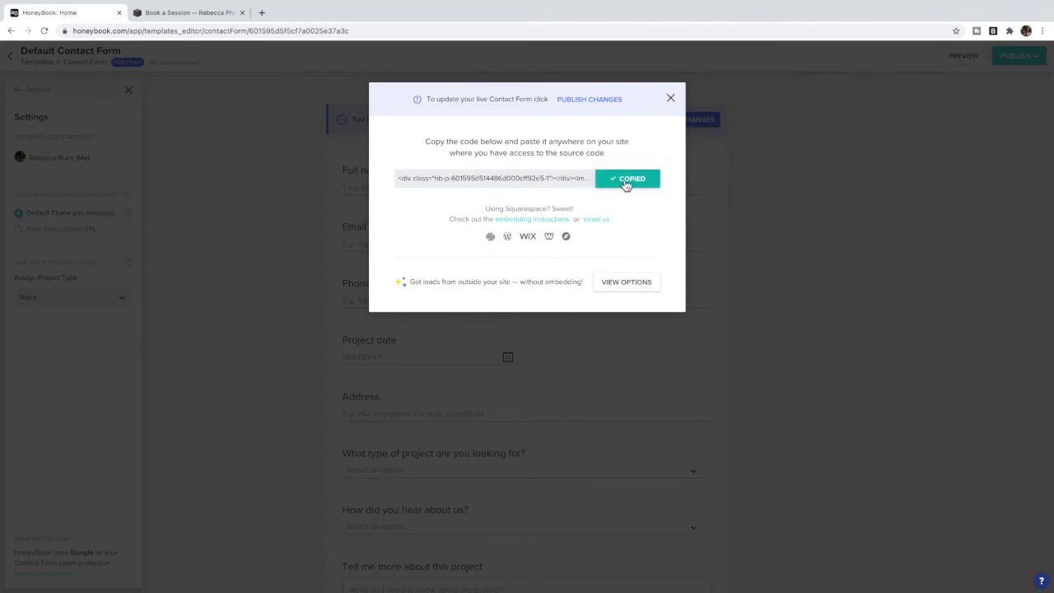
Switch to Squarespace and insert a Code block above the Book a Session page's form, replacing its sample HTML with the copied embed code
{"action": "left_click", "coordinate": [212, 14]}
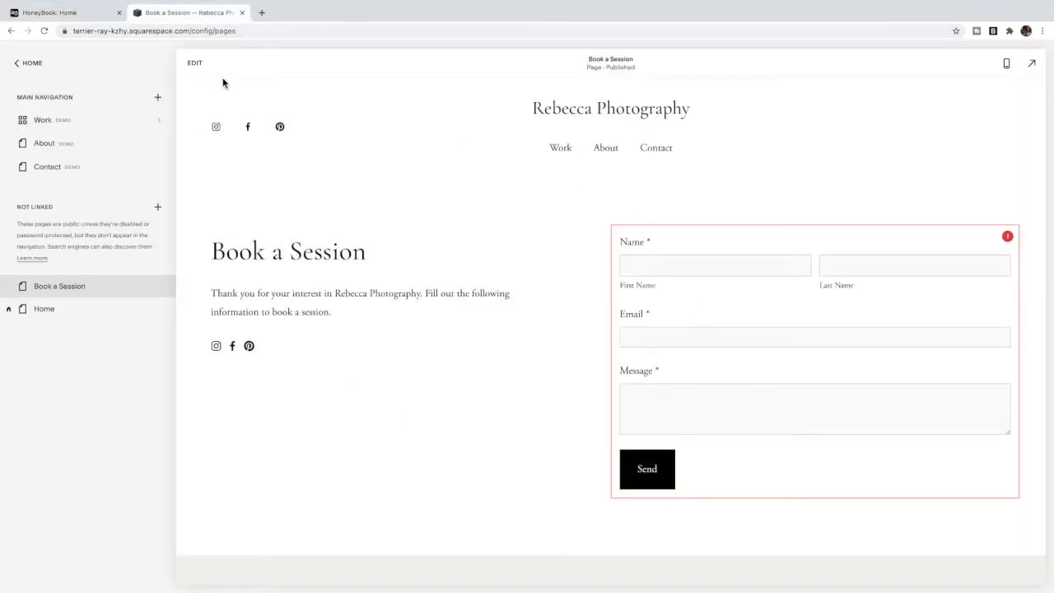
{"action": "left_click", "coordinate": [194, 63]}
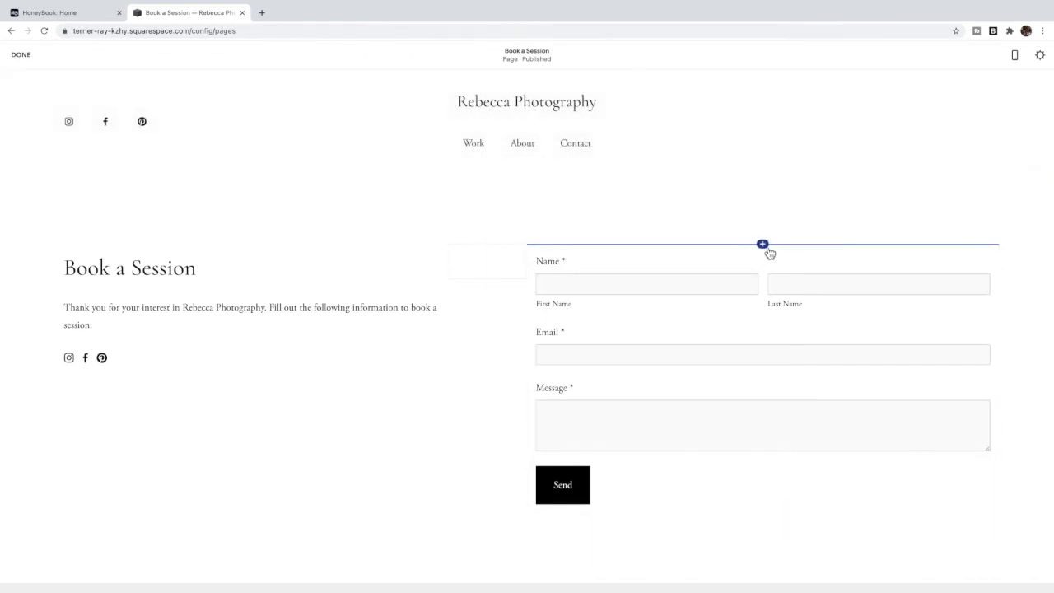
{"action": "left_click", "coordinate": [765, 247]}
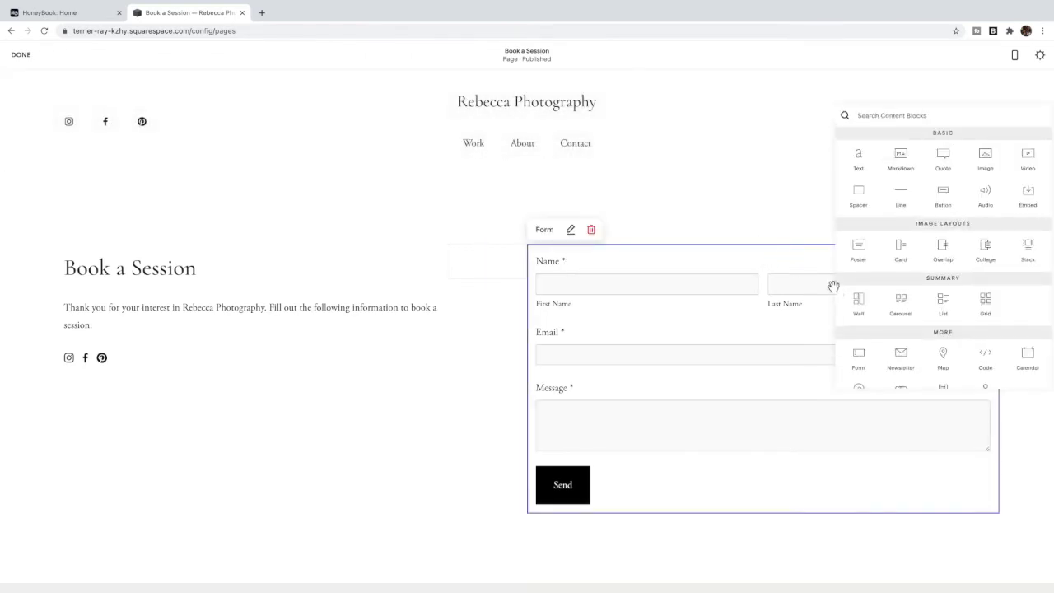
{"action": "left_click", "coordinate": [992, 356]}
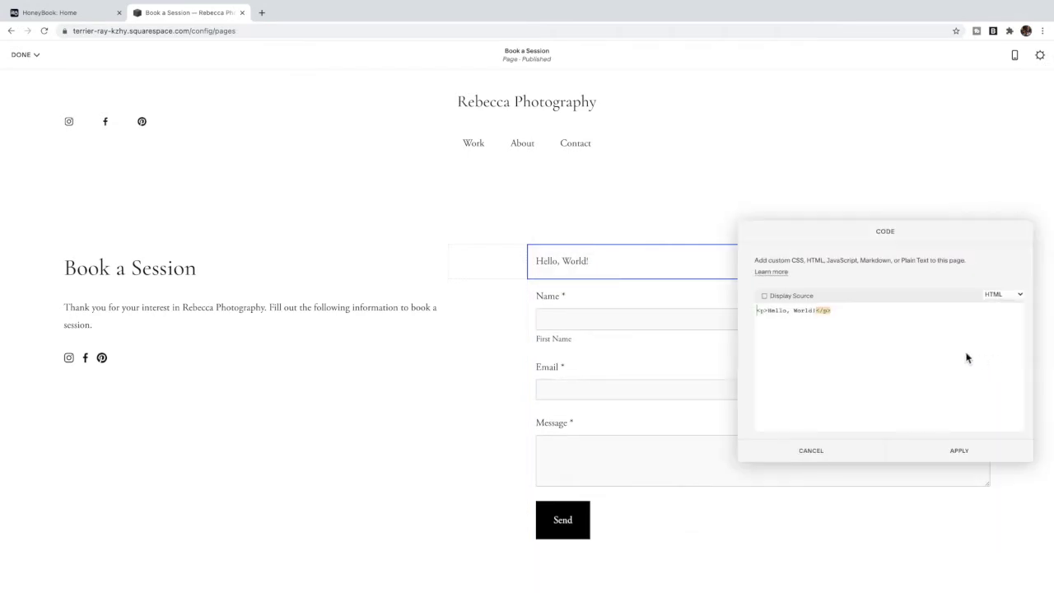
{"action": "left_click_drag", "start_coordinate": [832, 310], "coordinate": [756, 311]}
{"action": "key", "text": "ctrl+v"}
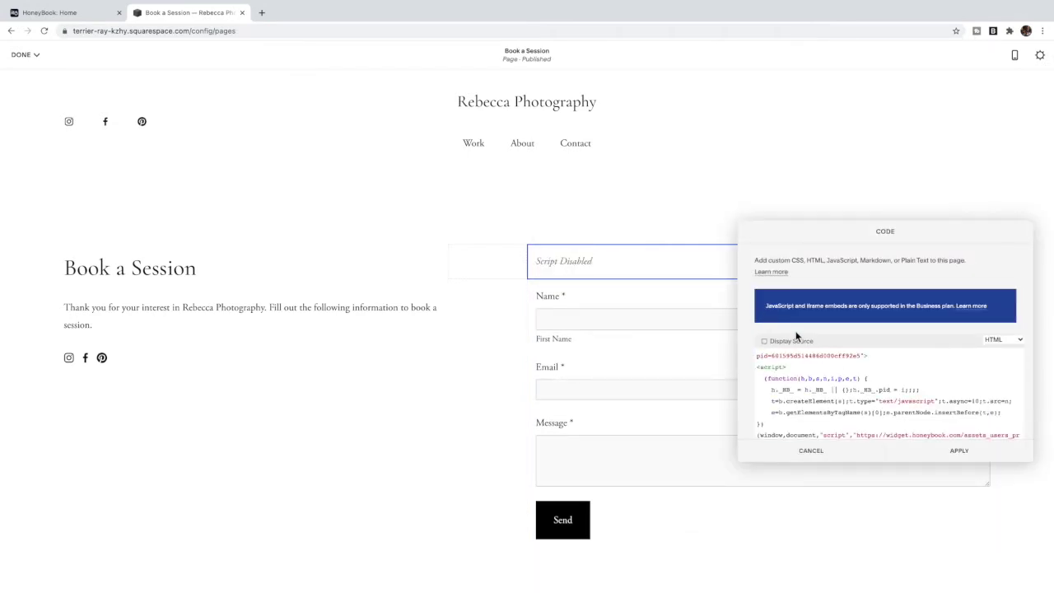
{"action": "left_click", "coordinate": [981, 462]}
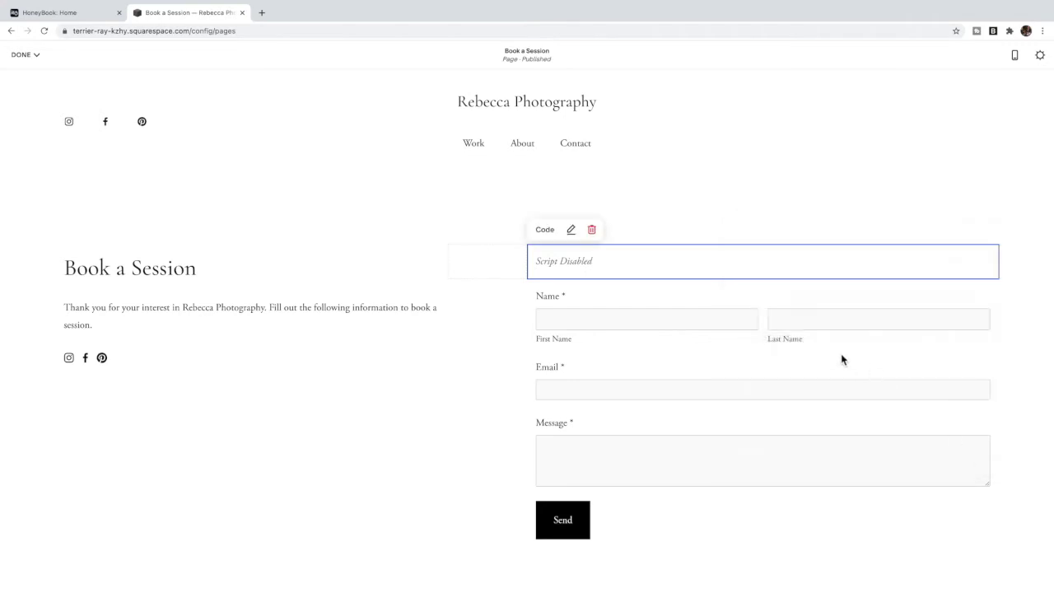
Delete the original Squarespace form block below the Code block on the Book a Session page and save the page
{"action": "left_click", "coordinate": [783, 296]}
{"action": "left_click", "coordinate": [591, 267]}
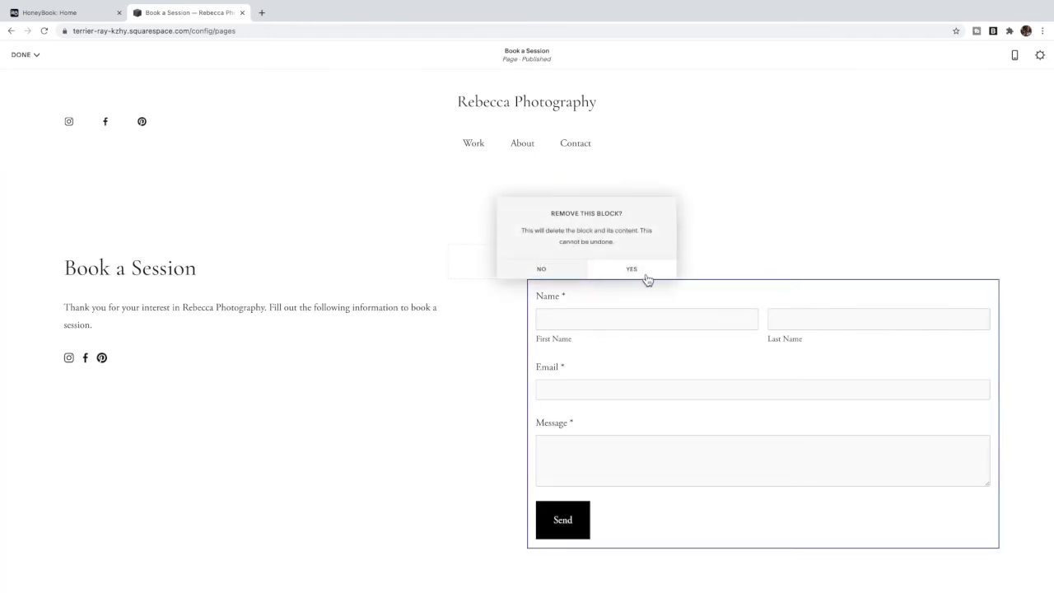
{"action": "left_click", "coordinate": [650, 276]}
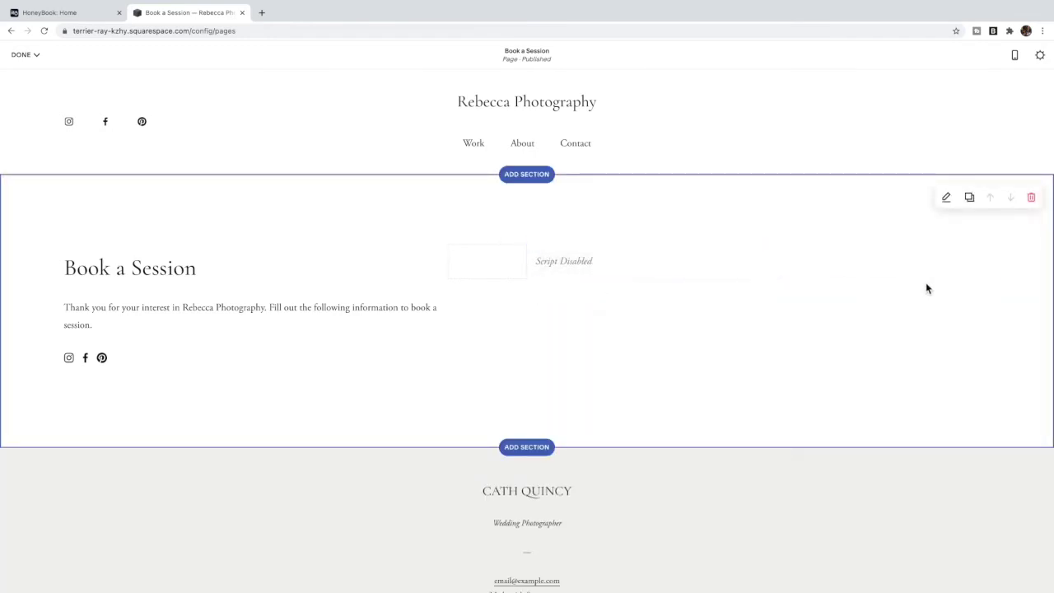
{"action": "left_click", "coordinate": [23, 54]}
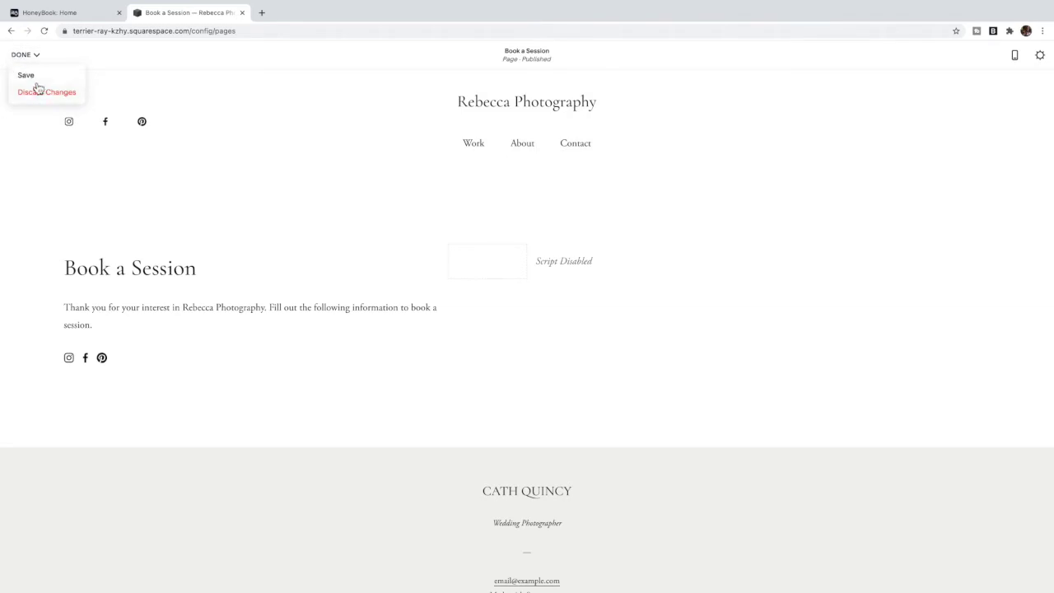
{"action": "left_click", "coordinate": [26, 75]}
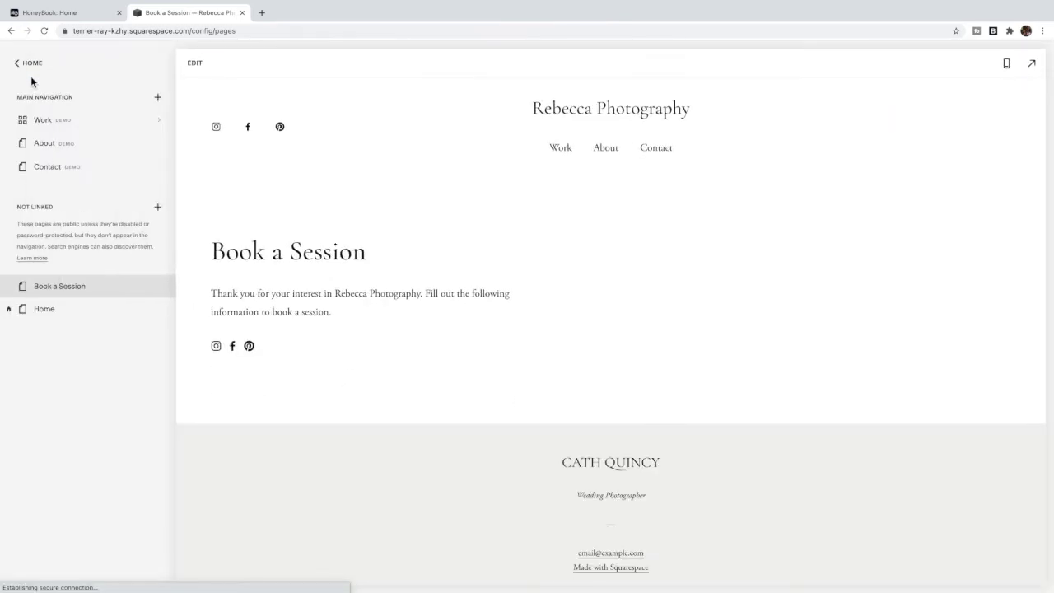
Examine the embedded HoneyBook contact form on the saved Book a Session page from its first field to the footer
{"action": "scroll", "coordinate": [818, 317], "scroll_direction": "down", "scroll_amount": 5}
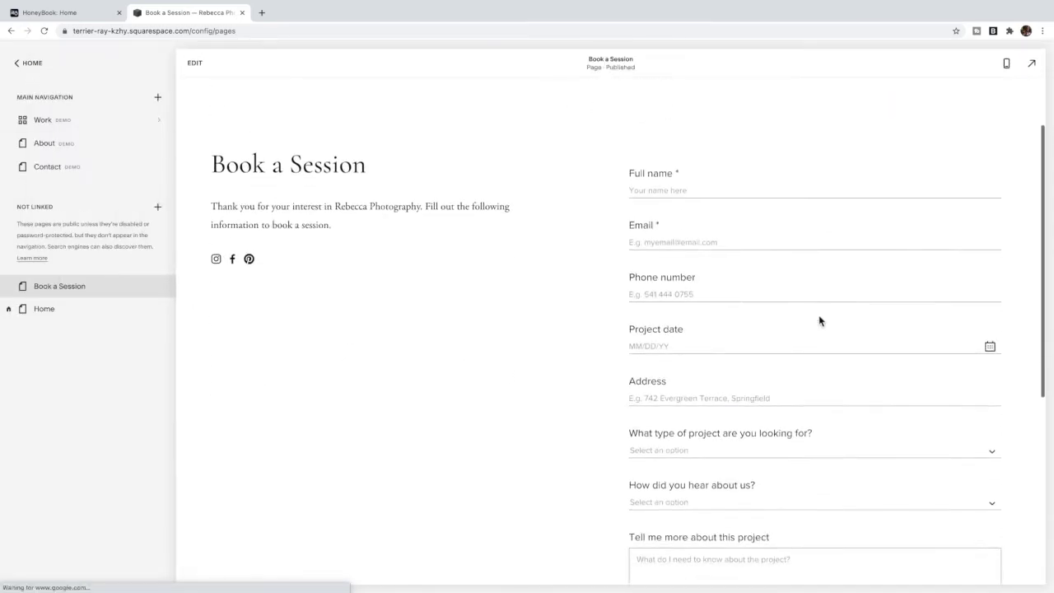
{"action": "scroll", "coordinate": [818, 320], "scroll_direction": "down", "scroll_amount": 2}
{"action": "scroll", "coordinate": [818, 320], "scroll_direction": "up", "scroll_amount": 5}
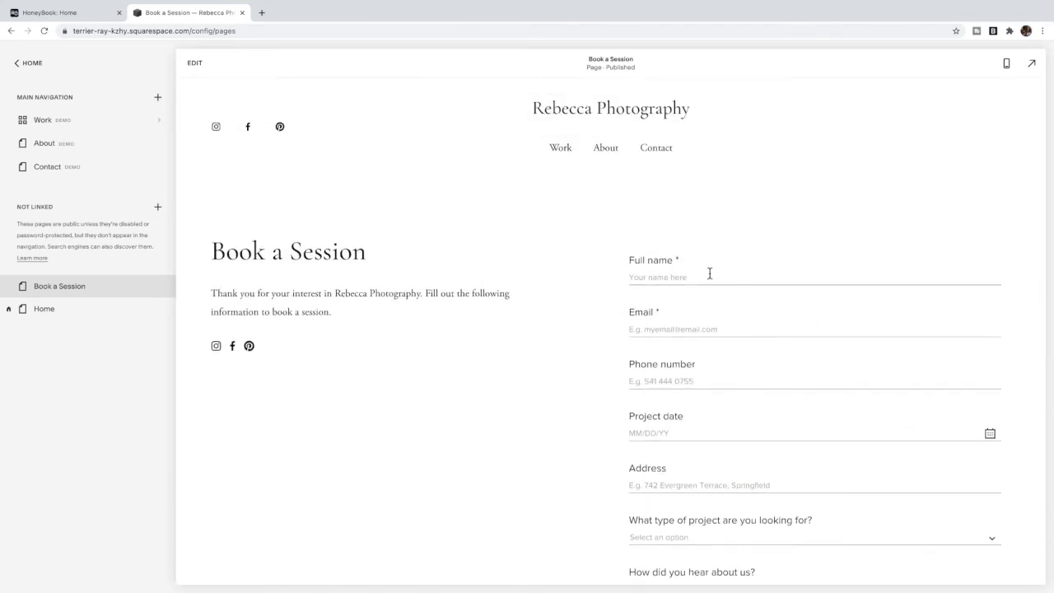
{"action": "scroll", "coordinate": [733, 297], "scroll_direction": "down", "scroll_amount": 3}
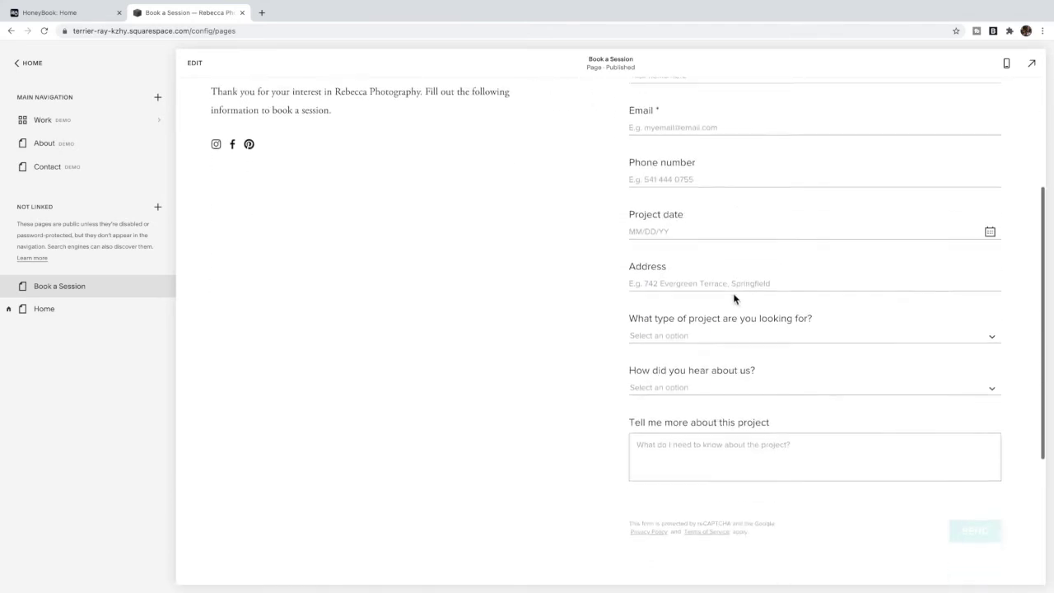
{"action": "scroll", "coordinate": [734, 297], "scroll_direction": "down", "scroll_amount": 2}
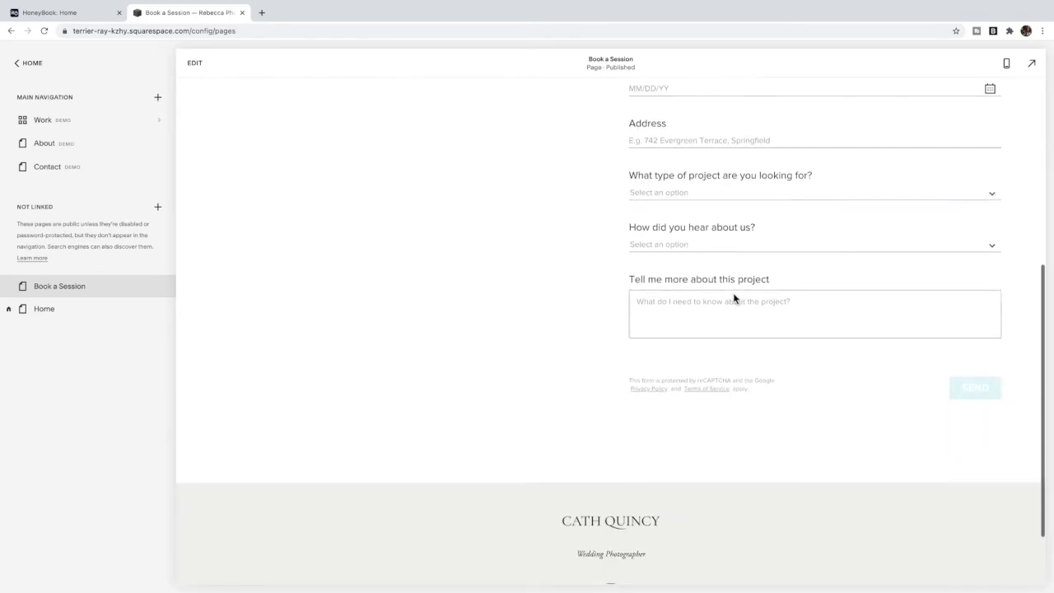
{"action": "scroll", "coordinate": [734, 296], "scroll_direction": "up", "scroll_amount": 4}
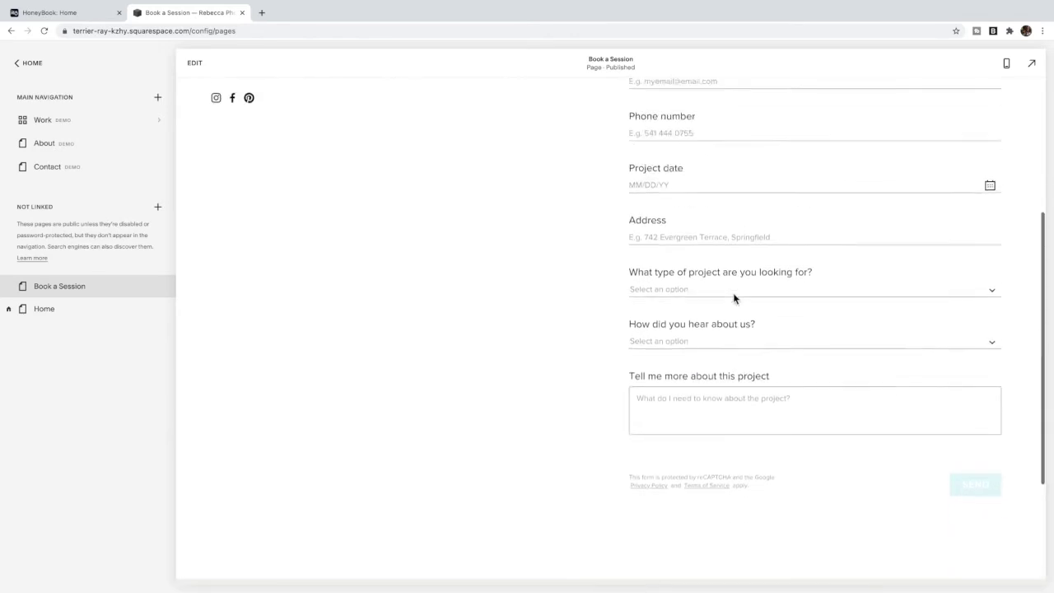
{"action": "scroll", "coordinate": [734, 298], "scroll_direction": "down", "scroll_amount": 1}
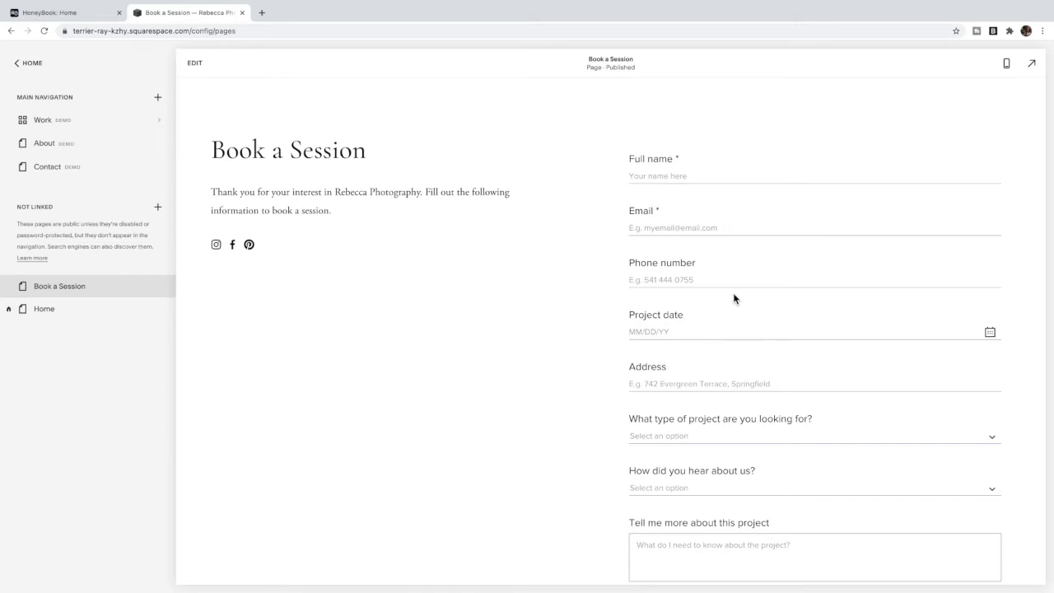
Switch to HoneyBook, leave the contact form editor and start a new session type in the Scheduling tool
{"action": "left_click", "coordinate": [74, 17]}
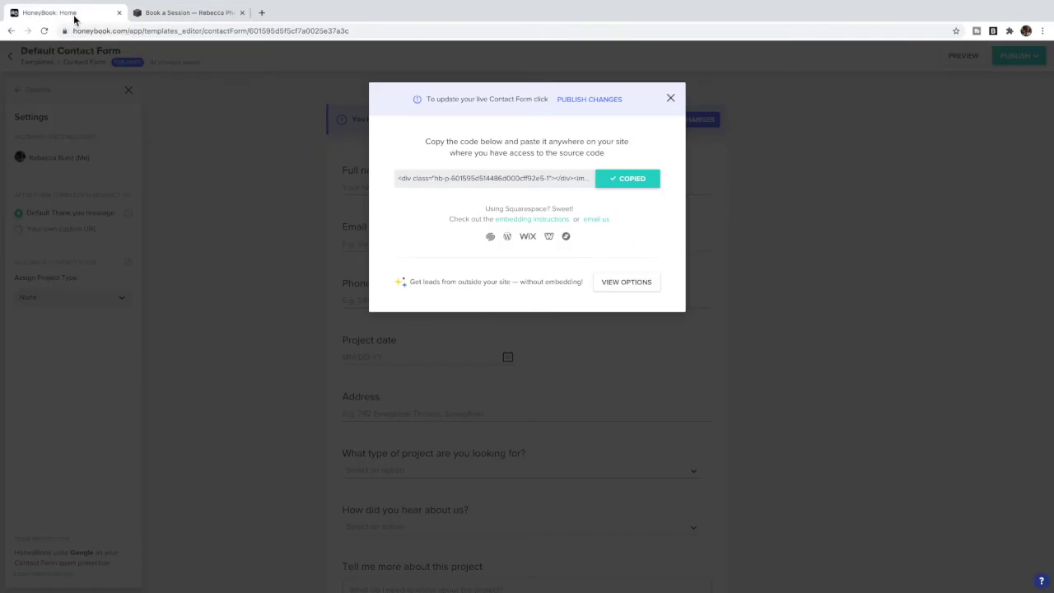
{"action": "left_click", "coordinate": [670, 98]}
{"action": "left_click", "coordinate": [12, 58]}
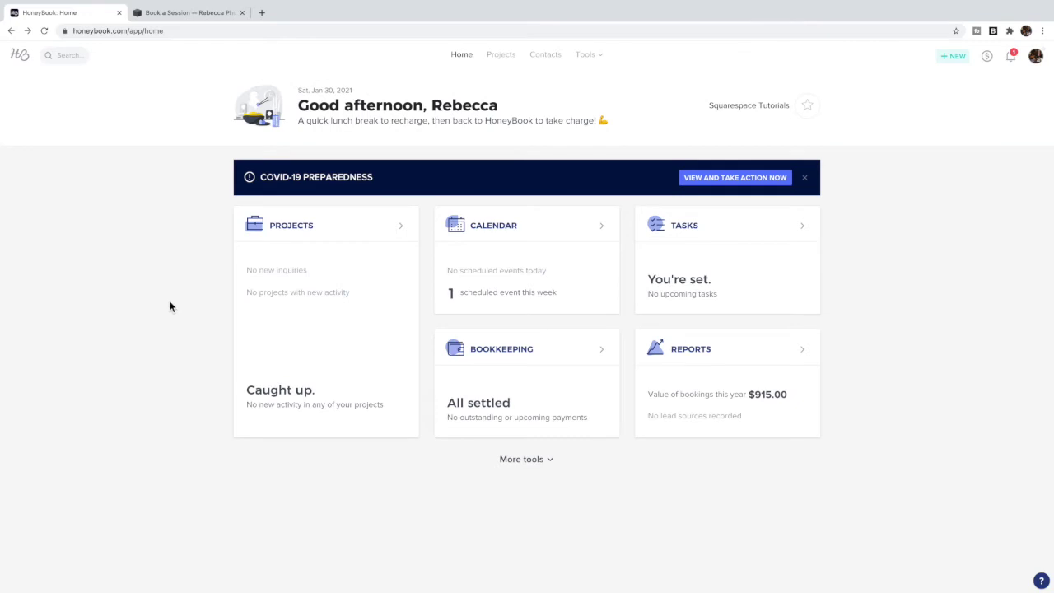
{"action": "left_click", "coordinate": [589, 56]}
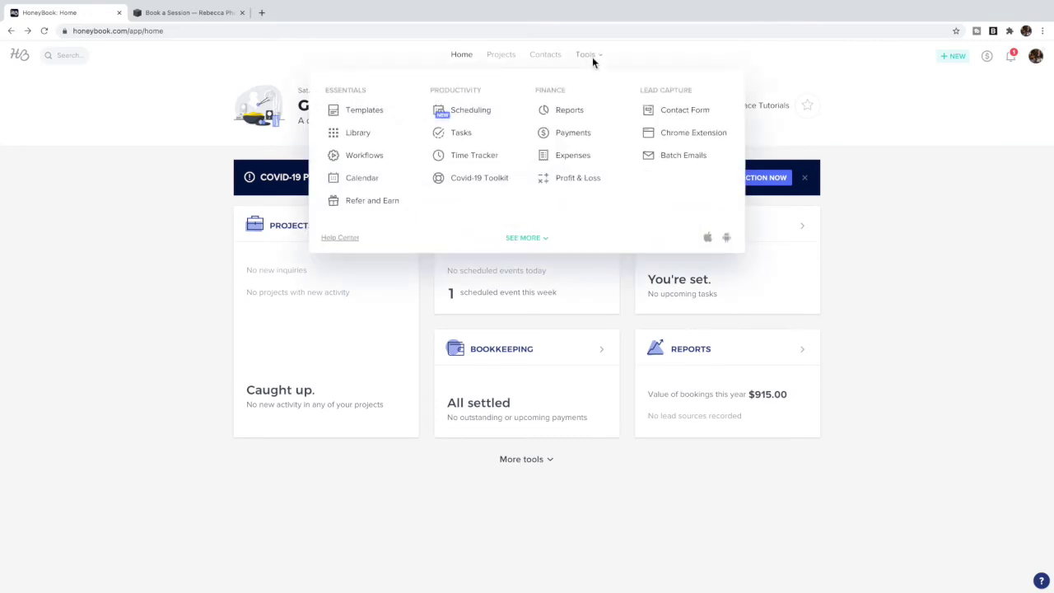
{"action": "left_click", "coordinate": [472, 113]}
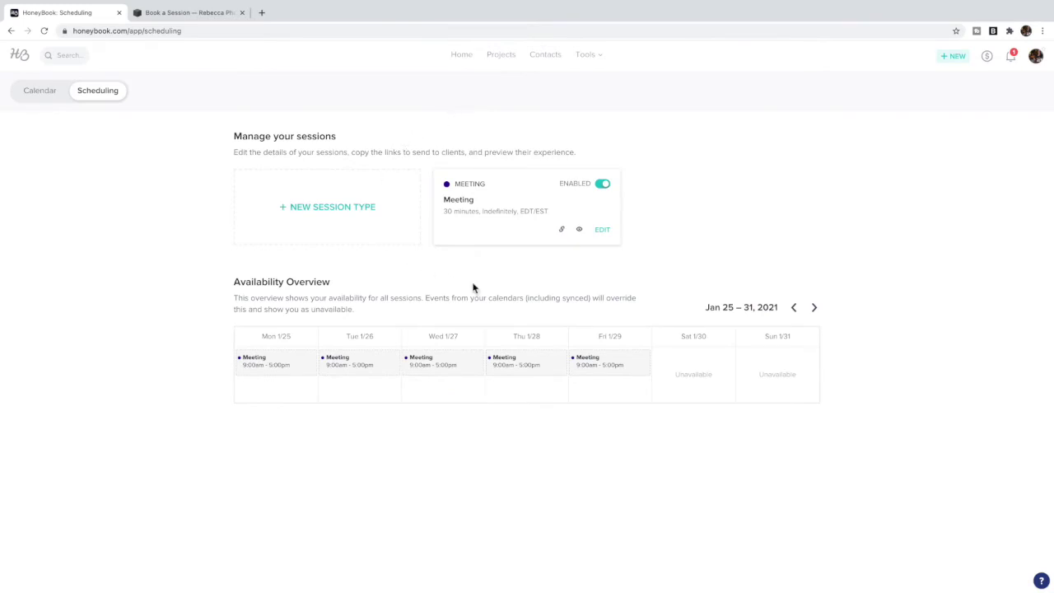
{"action": "left_click", "coordinate": [316, 209]}
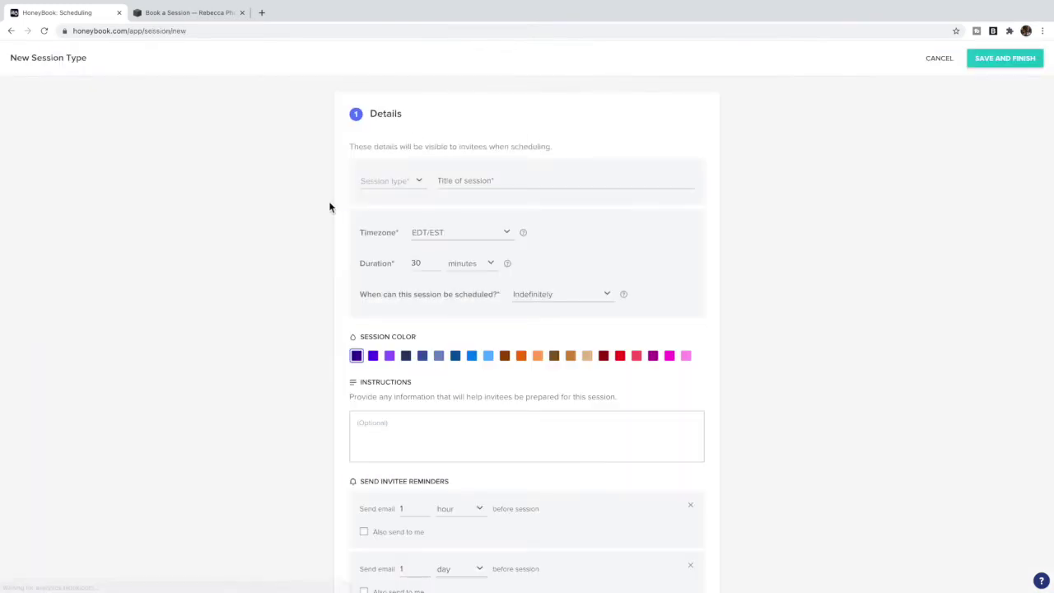
Title the new session type "Engagement Session" and set its session type to In-person
{"action": "left_click", "coordinate": [449, 180]}
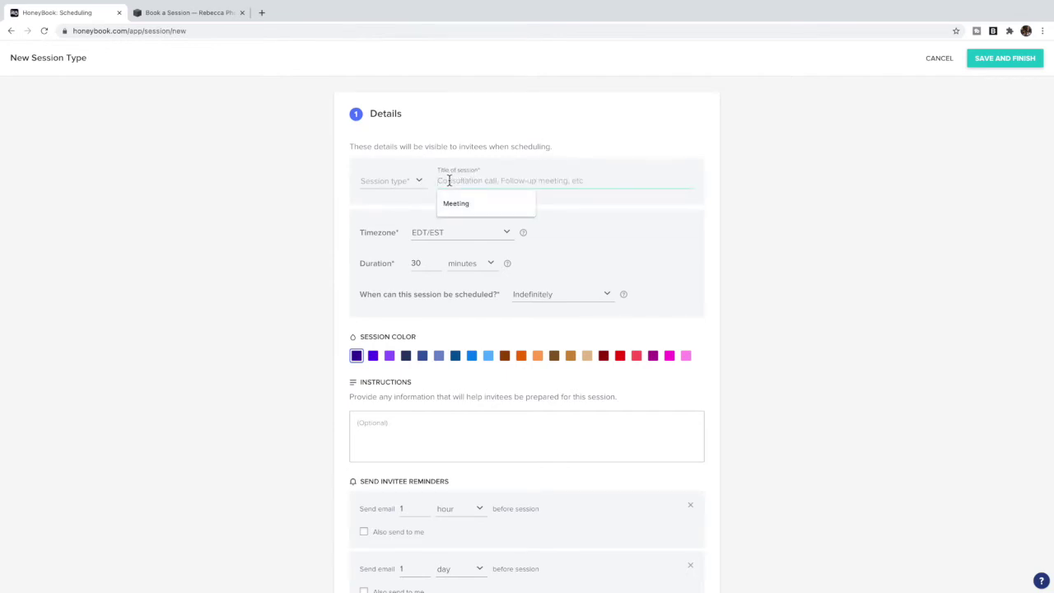
{"action": "type", "text": "Wngagem"}
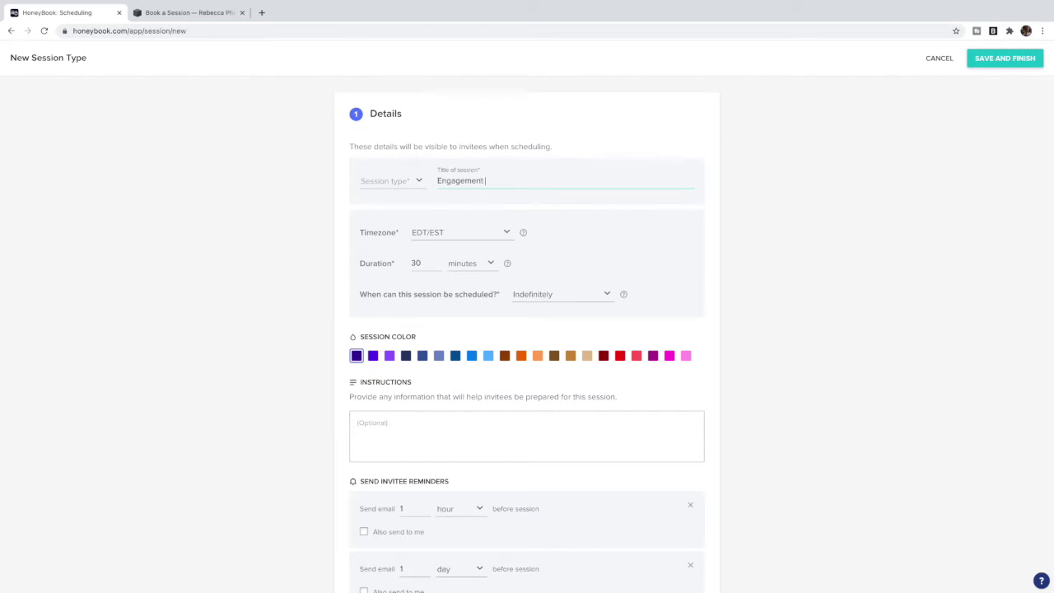
{"action": "type", "text": "ent Session"}
{"action": "left_click", "coordinate": [409, 184]}
{"action": "left_click", "coordinate": [402, 222]}
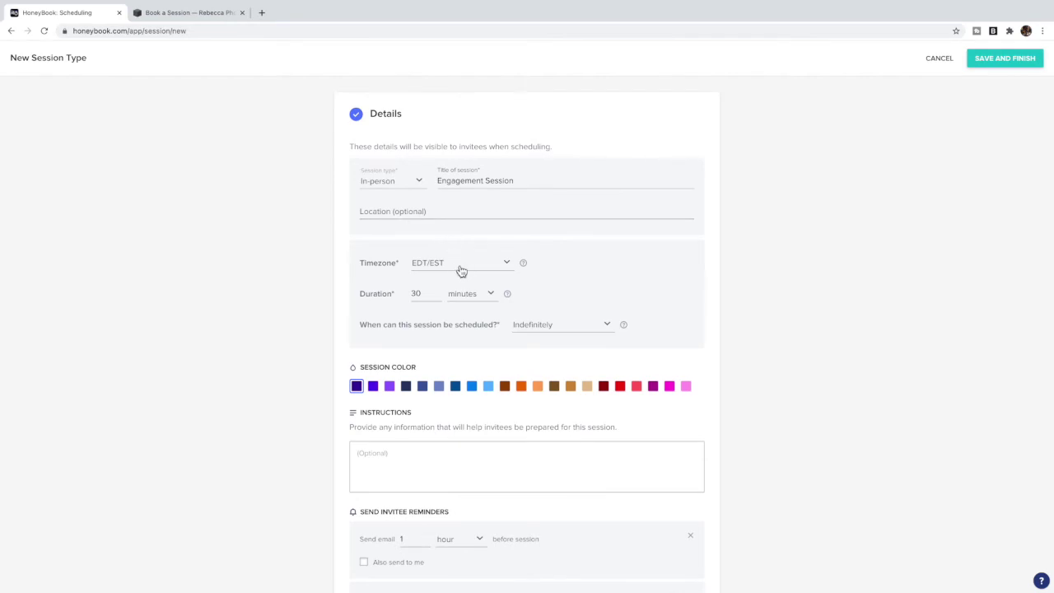
Proceed through the session's remaining details, availability and confirmation settings, keeping the default options
{"action": "scroll", "coordinate": [518, 274], "scroll_direction": "down", "scroll_amount": 2}
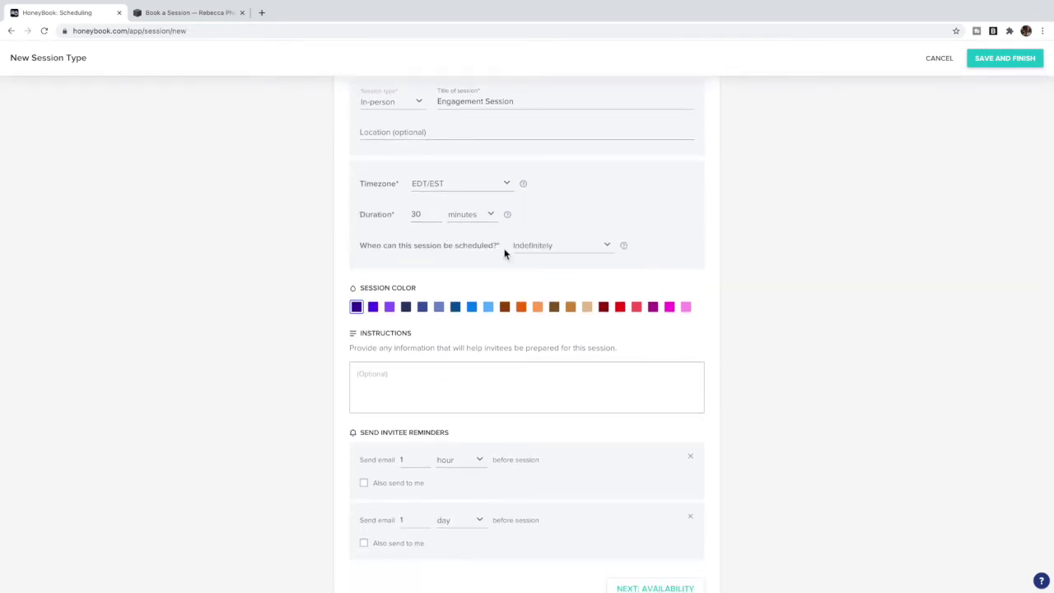
{"action": "scroll", "coordinate": [560, 269], "scroll_direction": "down", "scroll_amount": 2}
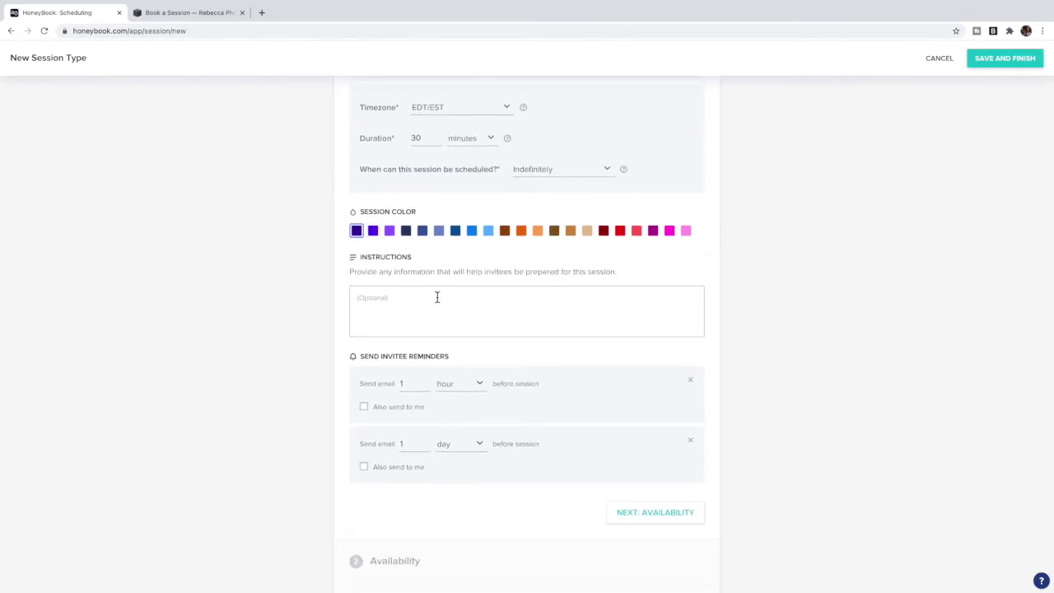
{"action": "scroll", "coordinate": [437, 298], "scroll_direction": "down", "scroll_amount": 1}
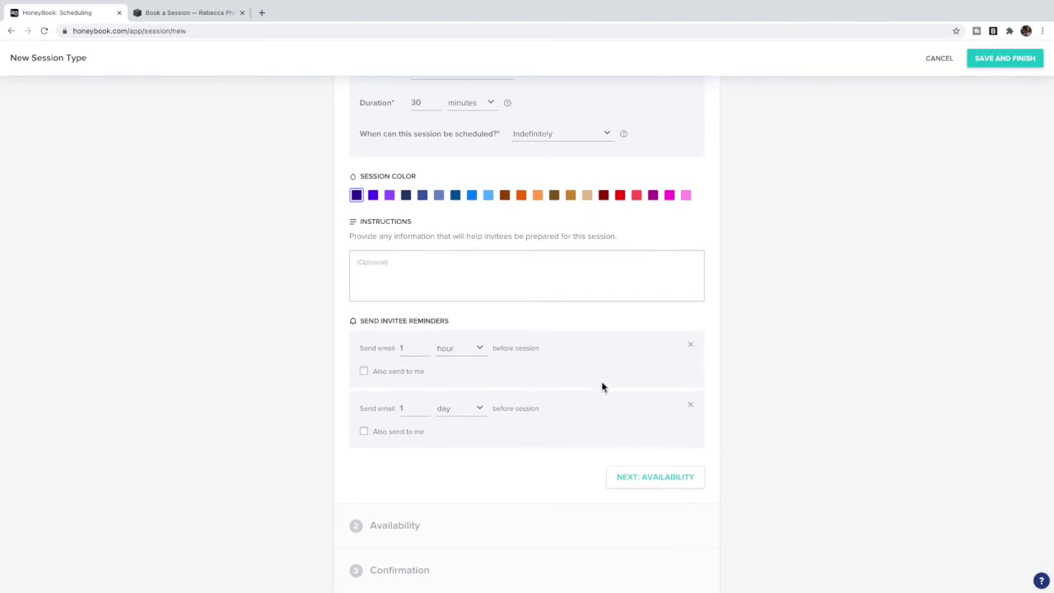
{"action": "left_click", "coordinate": [655, 480]}
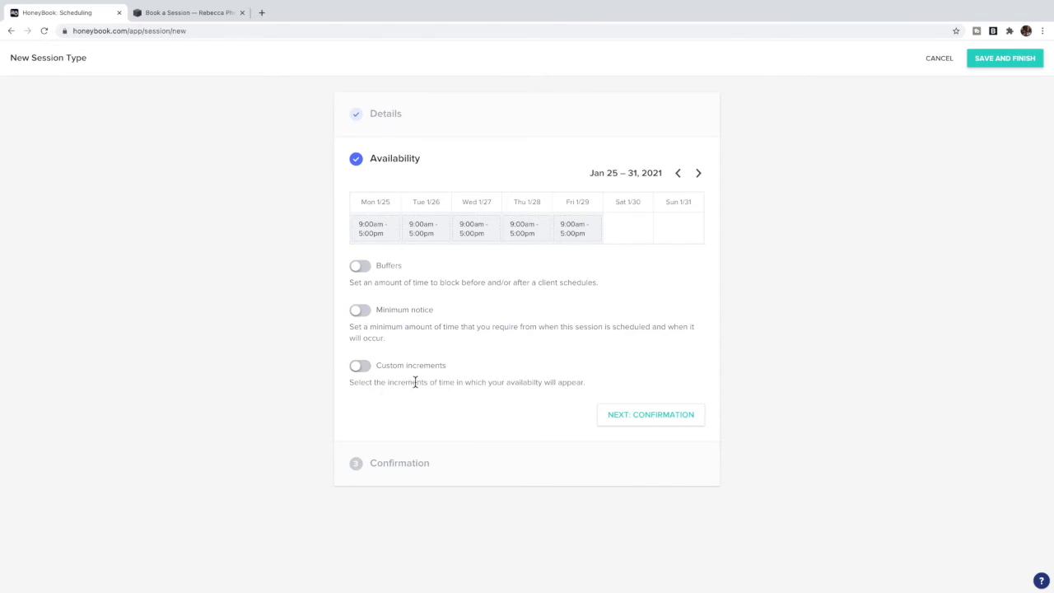
{"action": "left_click", "coordinate": [632, 416]}
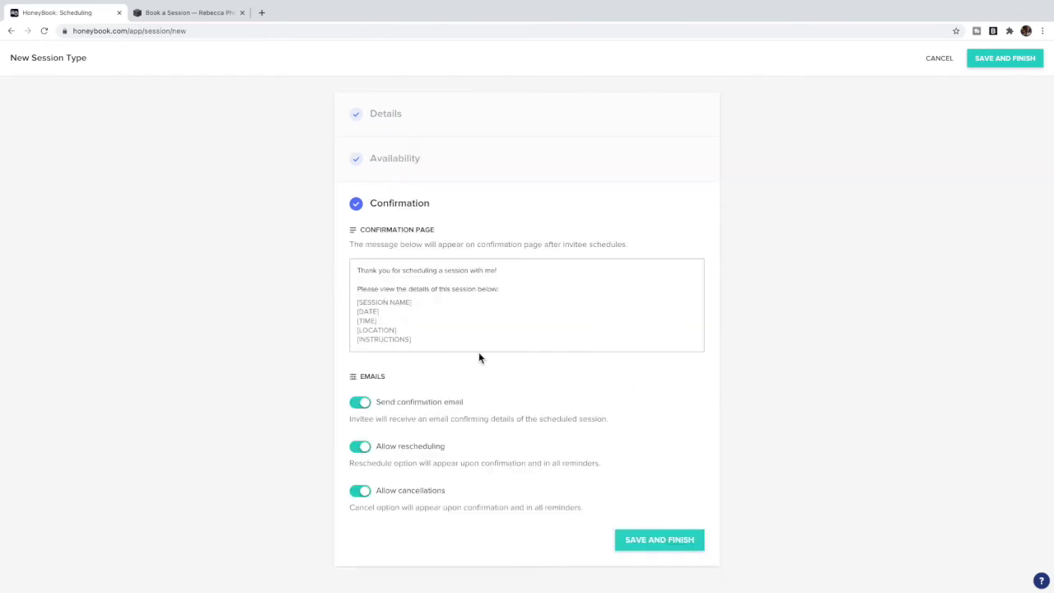
{"action": "scroll", "coordinate": [478, 356], "scroll_direction": "down", "scroll_amount": 1}
Save the Engagement Session type and copy its scheduling link
{"action": "left_click", "coordinate": [659, 547]}
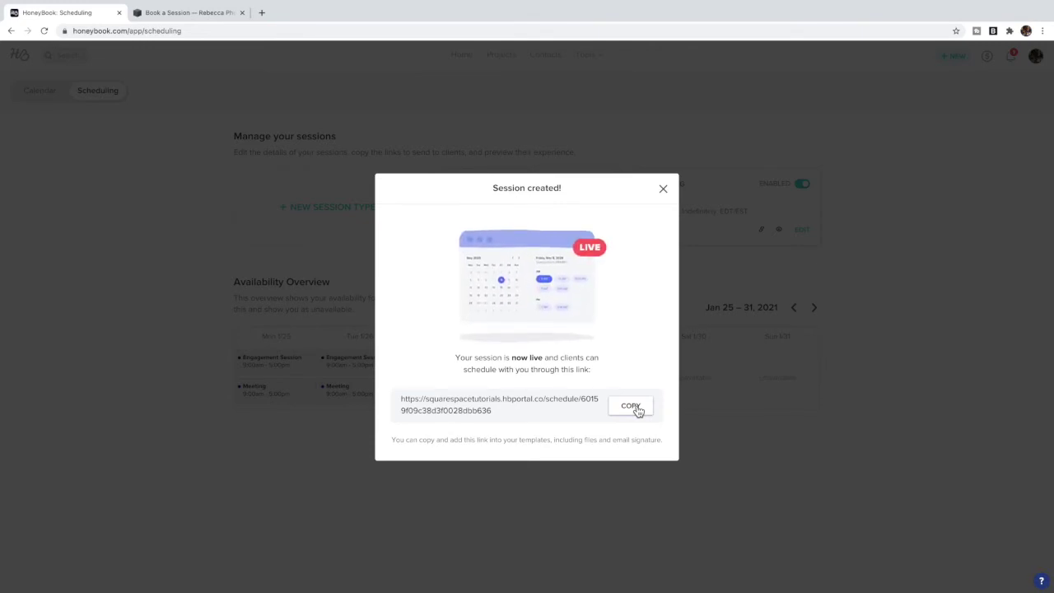
{"action": "left_click", "coordinate": [636, 407]}
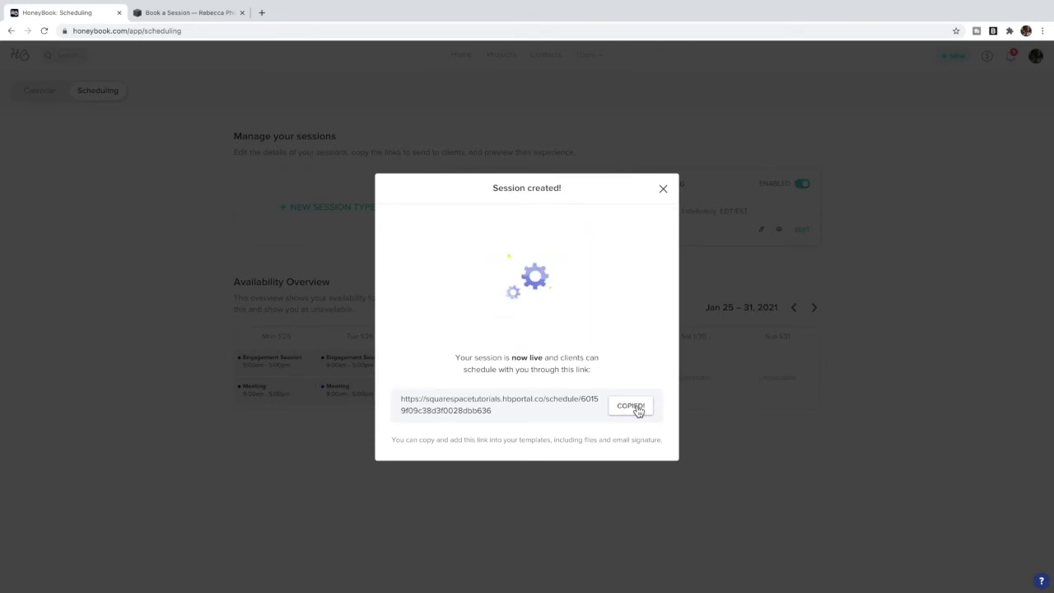
{"action": "left_click", "coordinate": [663, 191]}
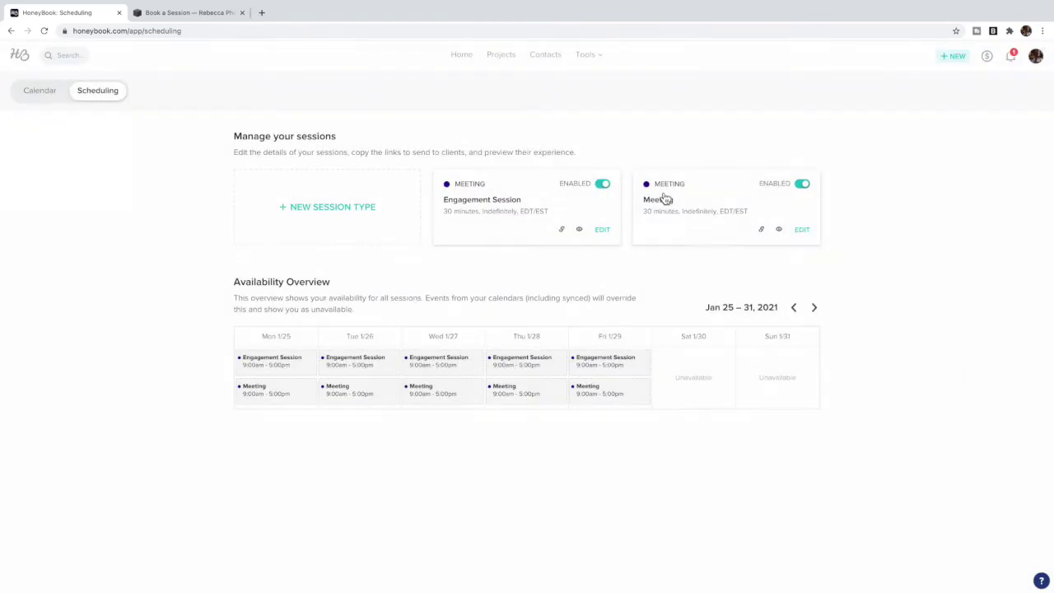
Open the default contact form's settings and set its completion redirect to a custom URL, pasting the copied scheduling link
{"action": "left_click", "coordinate": [589, 55]}
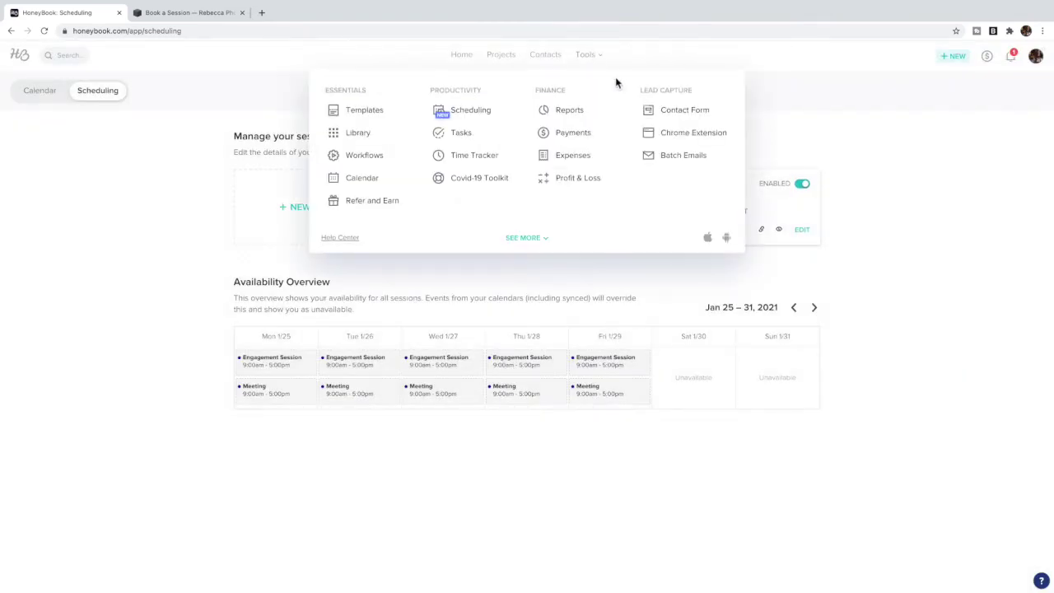
{"action": "left_click", "coordinate": [672, 112]}
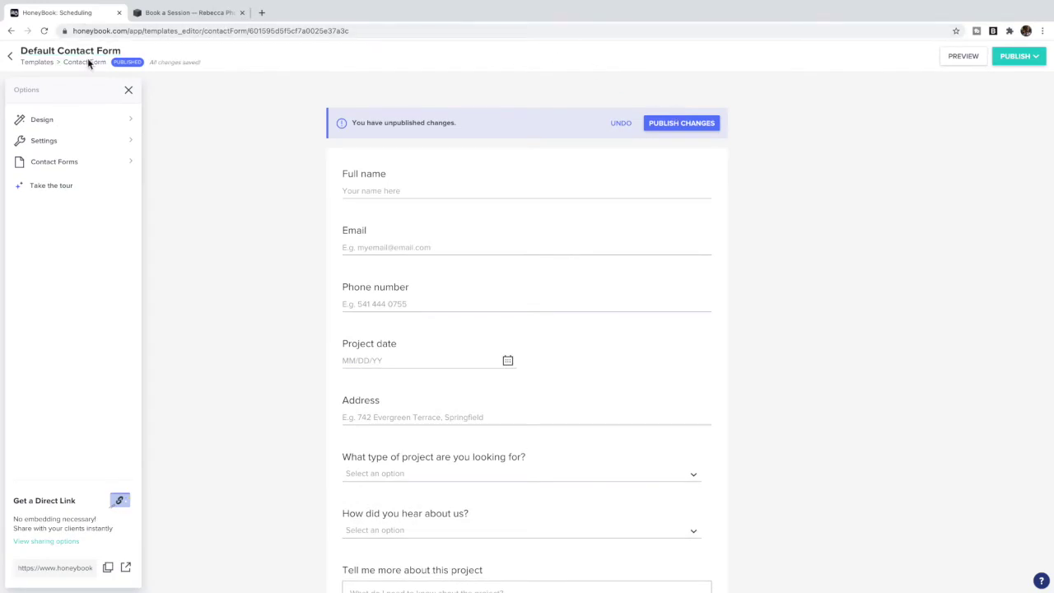
{"action": "left_click", "coordinate": [78, 142]}
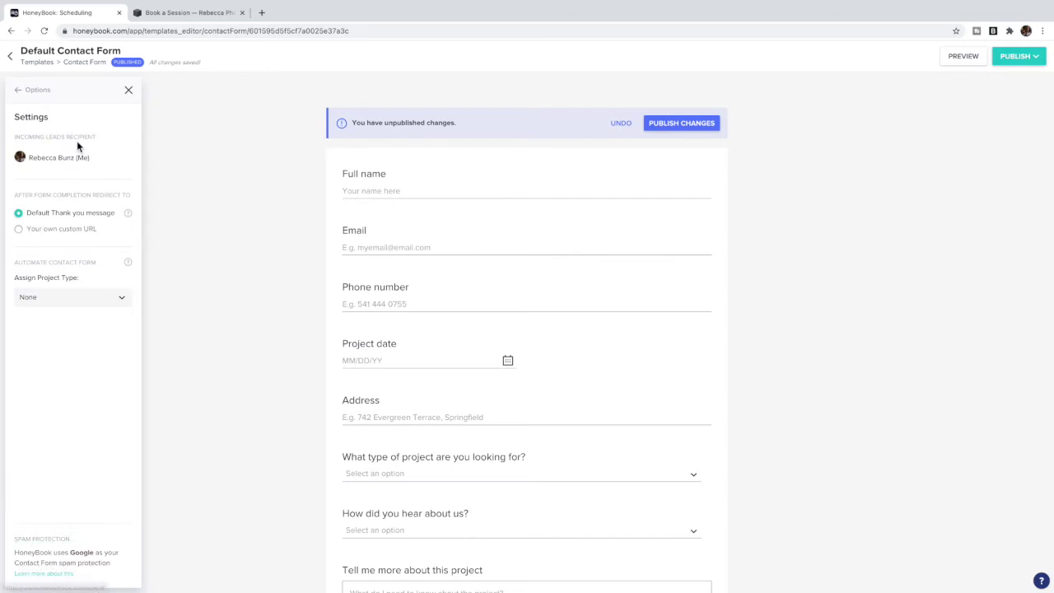
{"action": "left_click", "coordinate": [48, 233]}
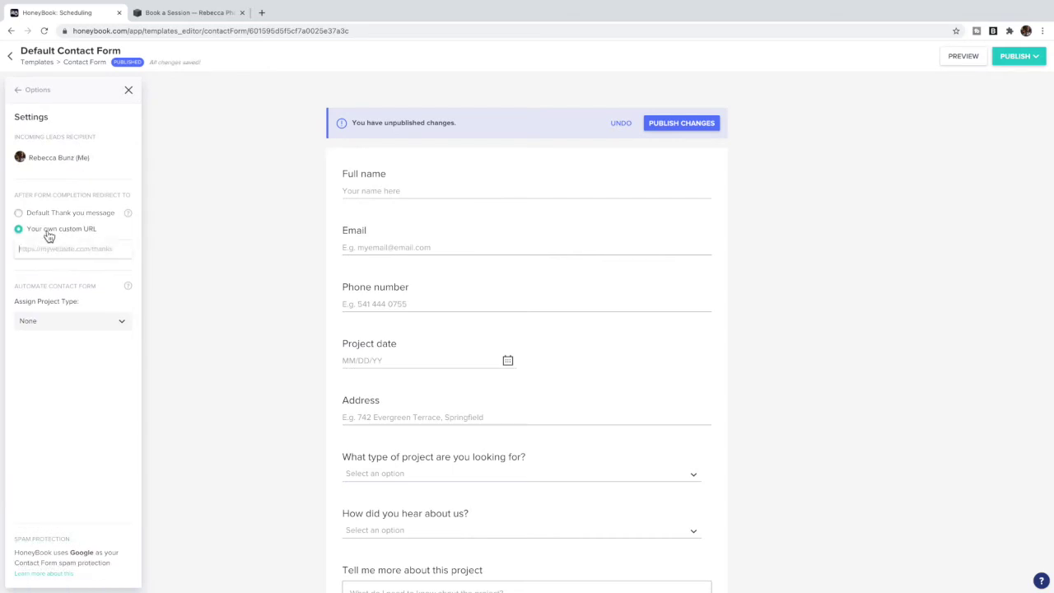
{"action": "left_click", "coordinate": [48, 255]}
{"action": "key", "text": "ctrl+v"}
Publish the contact form's changes so the live form is updated
{"action": "scroll", "coordinate": [178, 245], "scroll_direction": "down", "scroll_amount": 2}
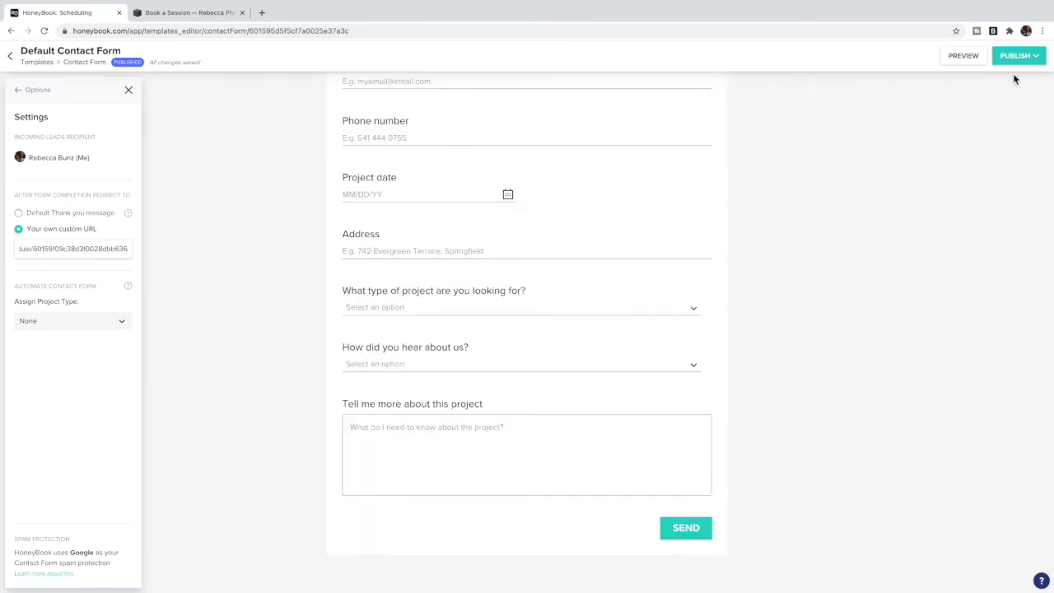
{"action": "left_click", "coordinate": [1018, 57]}
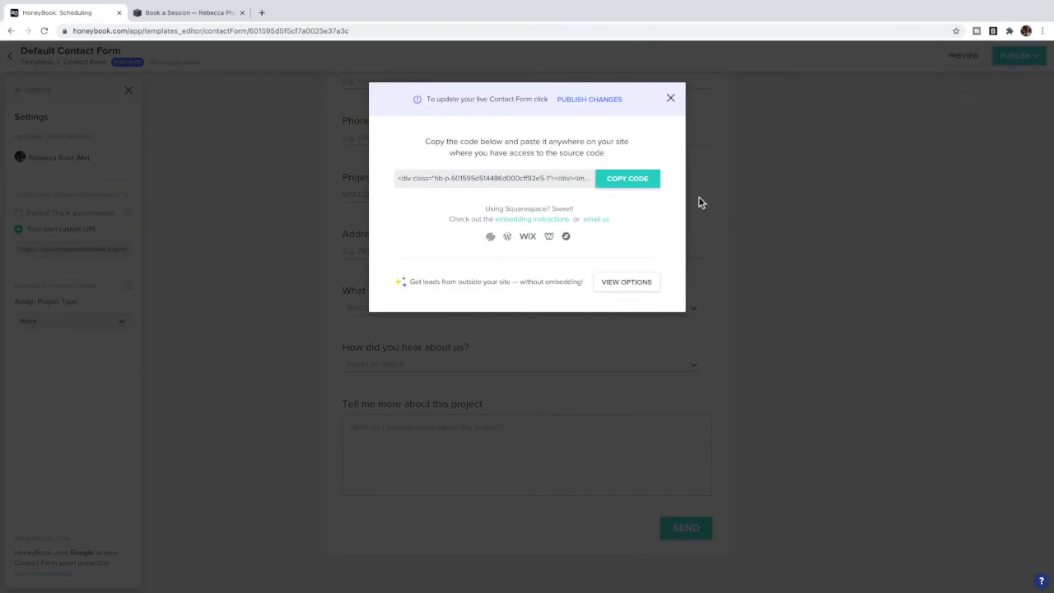
{"action": "left_click", "coordinate": [602, 99]}
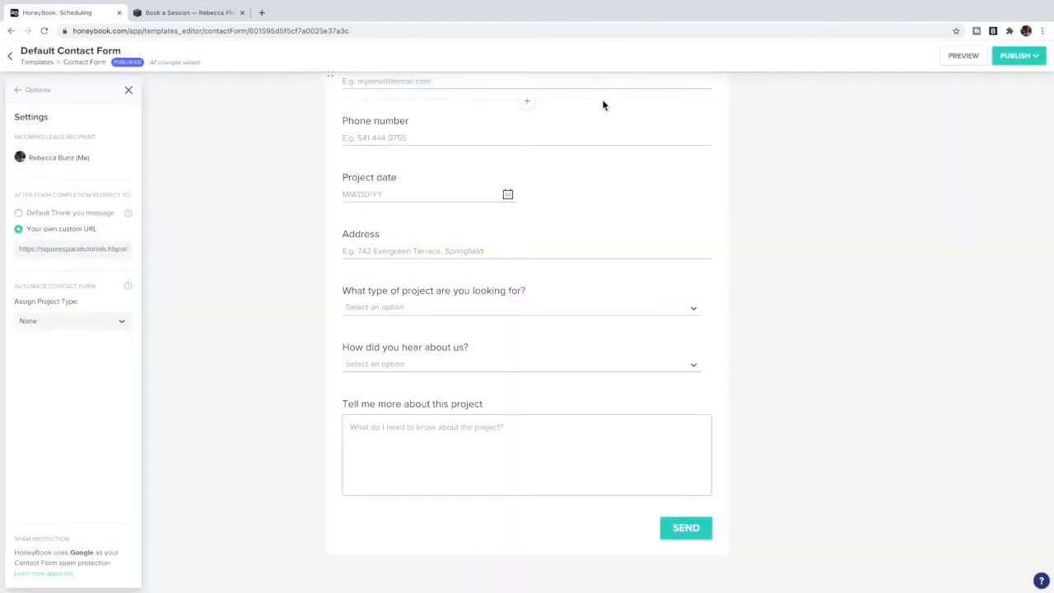
Switch to Squarespace and open the Book a Session page in full-page preview
{"action": "left_click", "coordinate": [182, 14]}
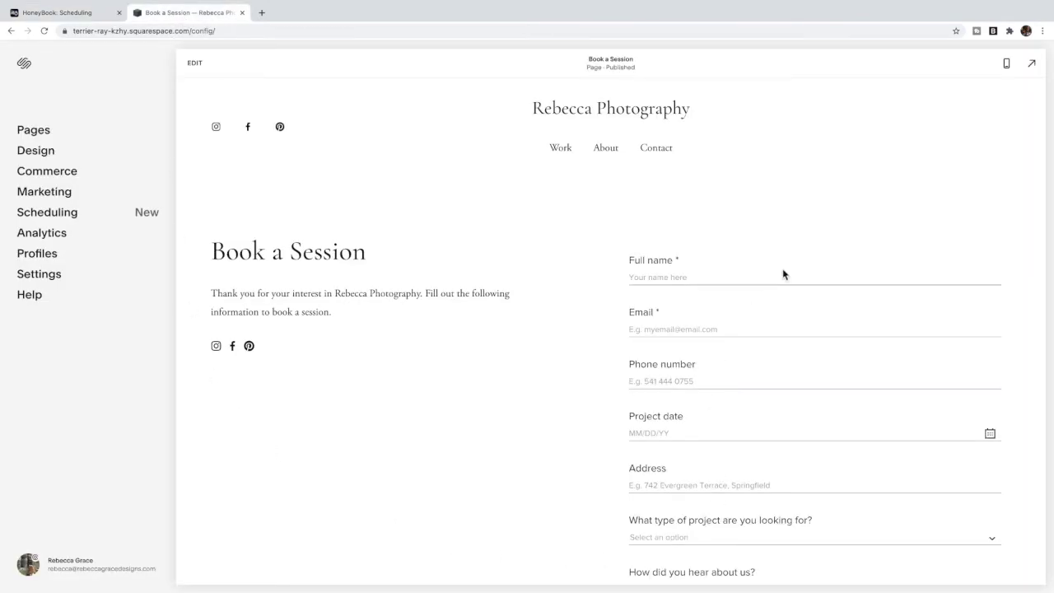
{"action": "left_click", "coordinate": [1032, 63]}
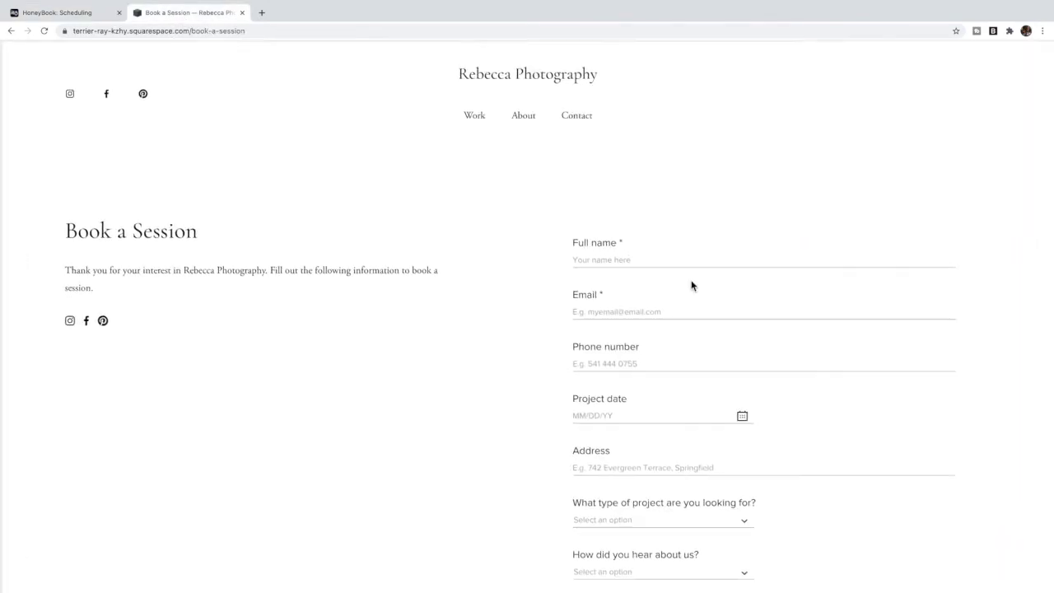
Fill in the previewed contact form with "Testing" as the full name and a test e-mail address, and submit it
{"action": "left_click", "coordinate": [592, 267]}
{"action": "type", "text": "Testing"}
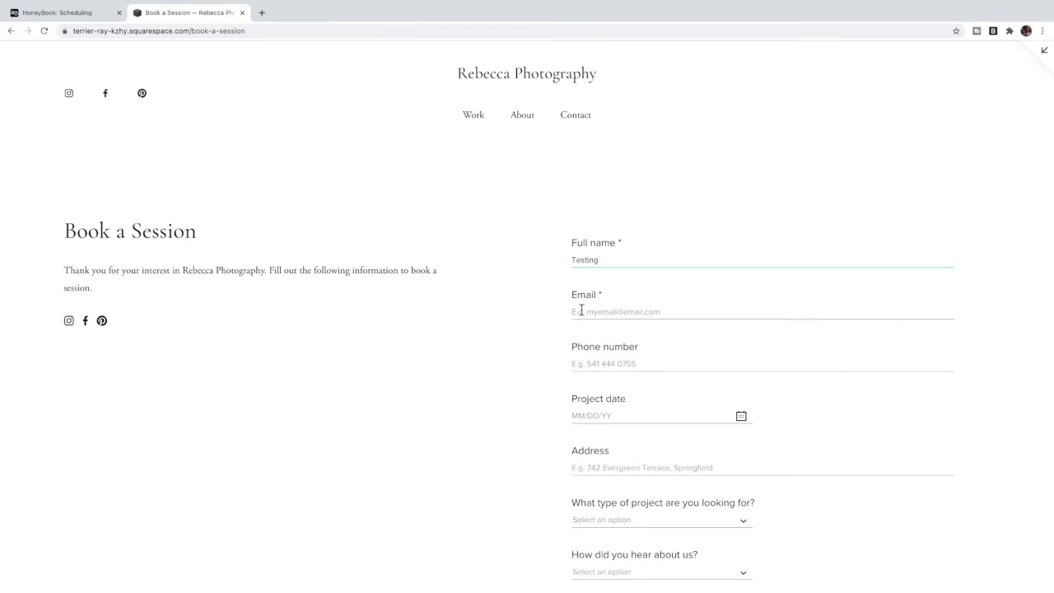
{"action": "left_click", "coordinate": [581, 310]}
{"action": "type", "text": "Testing@hotmail.om"}
{"action": "scroll", "coordinate": [863, 383], "scroll_direction": "down", "scroll_amount": 3}
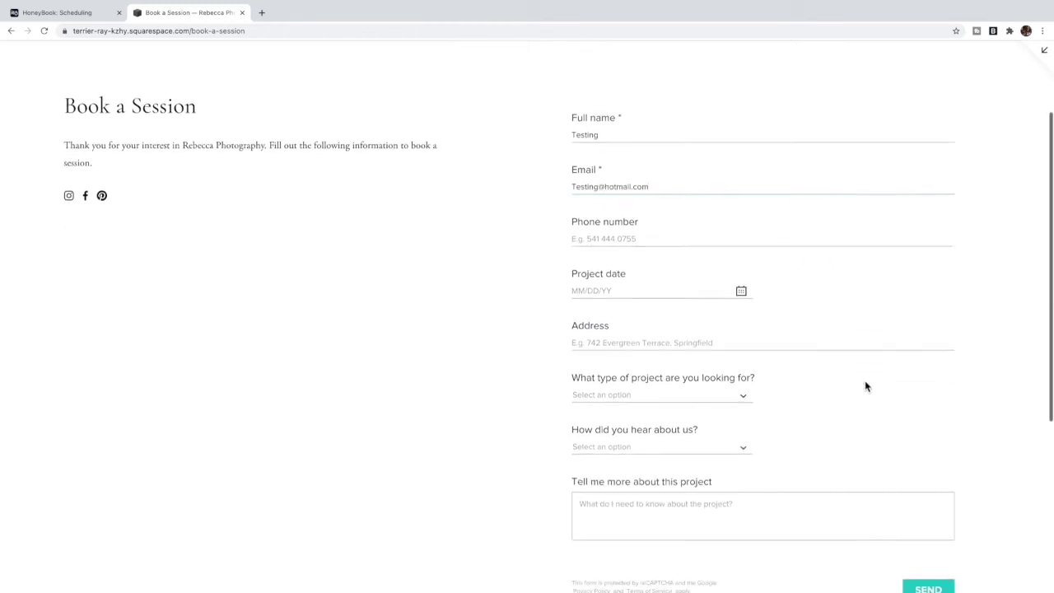
{"action": "left_click", "coordinate": [930, 486]}
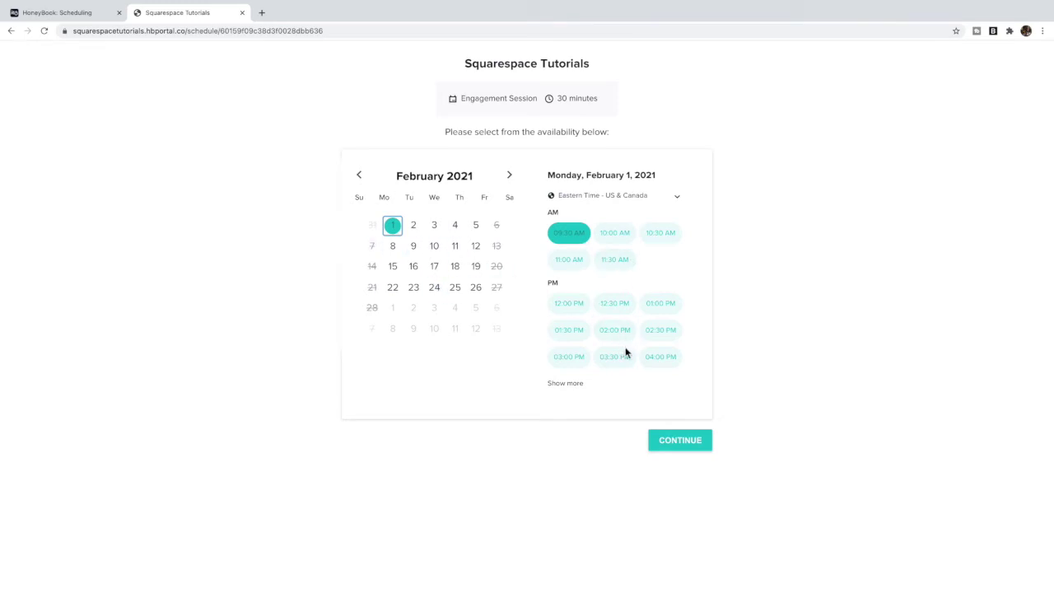
Book the Engagement Session slot for February 1, 2021 at 9:30 AM with the test contact's details
{"action": "left_click", "coordinate": [680, 440]}
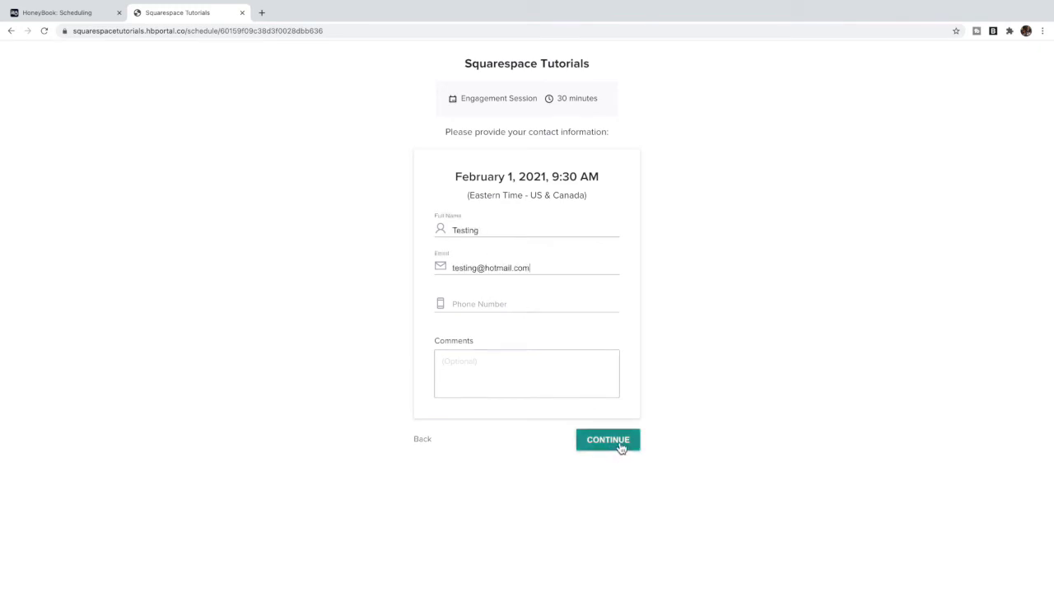
{"action": "left_click", "coordinate": [617, 441]}
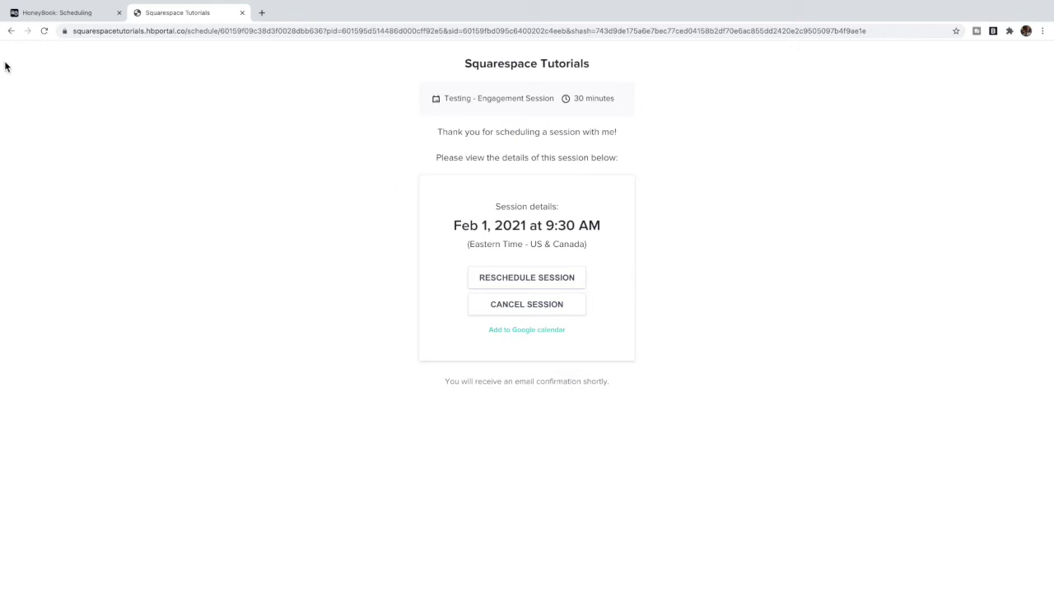
{"action": "left_click", "coordinate": [11, 30]}
Switch to HoneyBook, leave the contact form editor and open Testing's Project from the list of active projects
{"action": "left_click", "coordinate": [45, 13]}
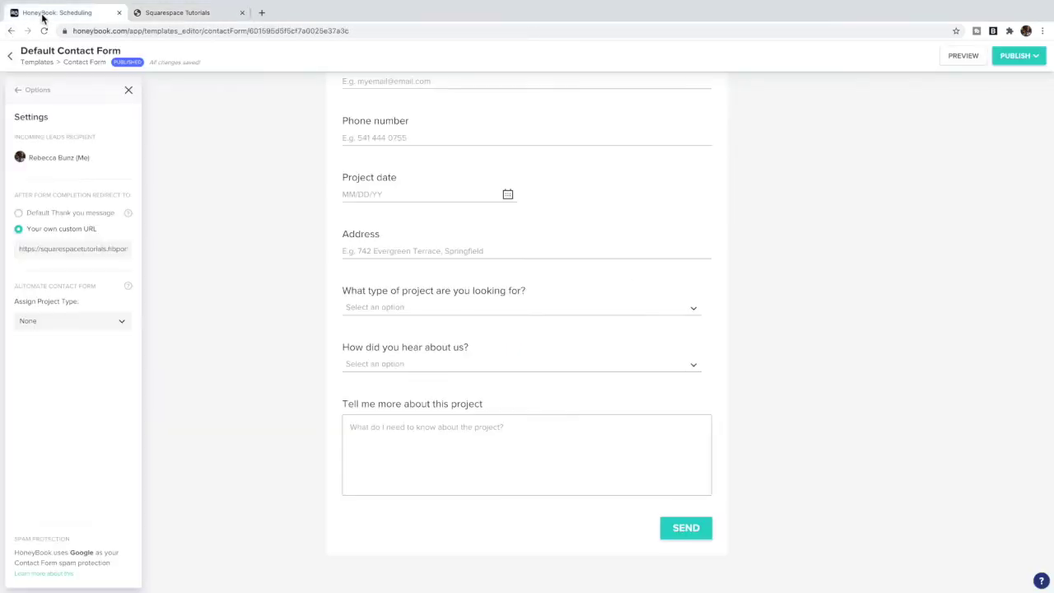
{"action": "left_click", "coordinate": [10, 56]}
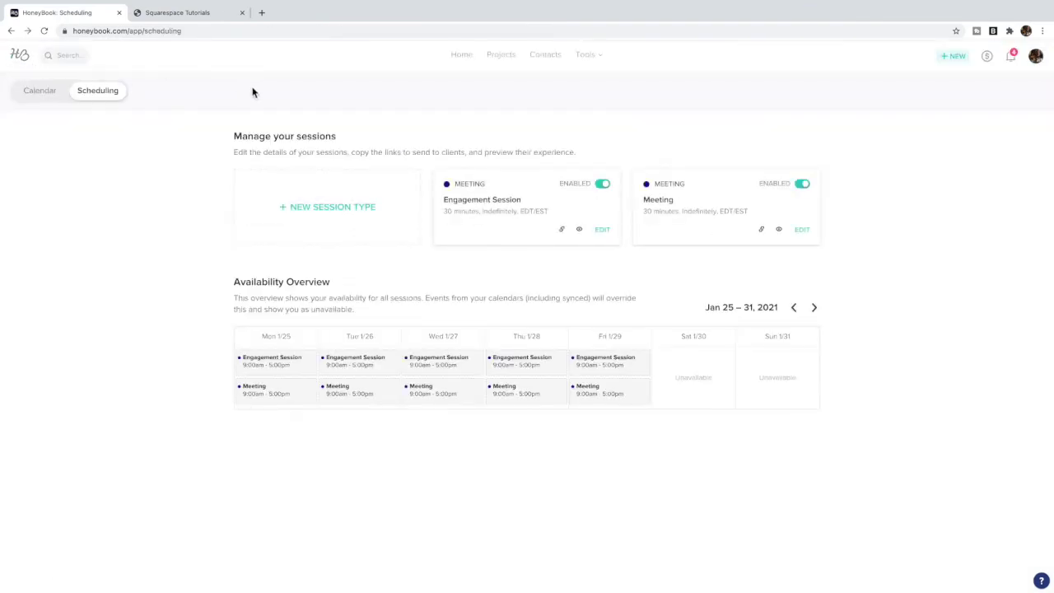
{"action": "left_click", "coordinate": [462, 56]}
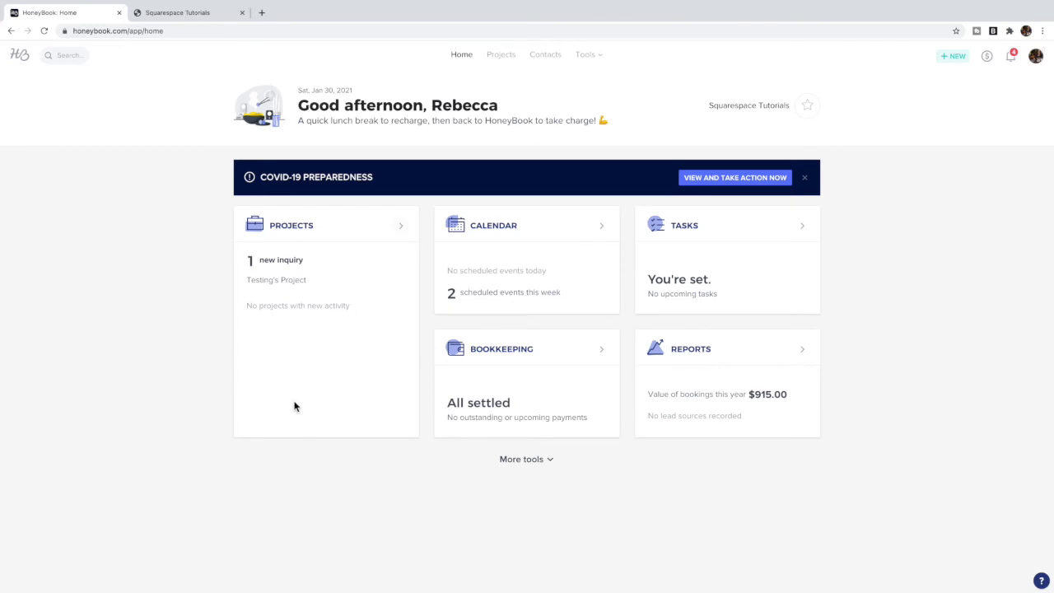
{"action": "left_click", "coordinate": [500, 55]}
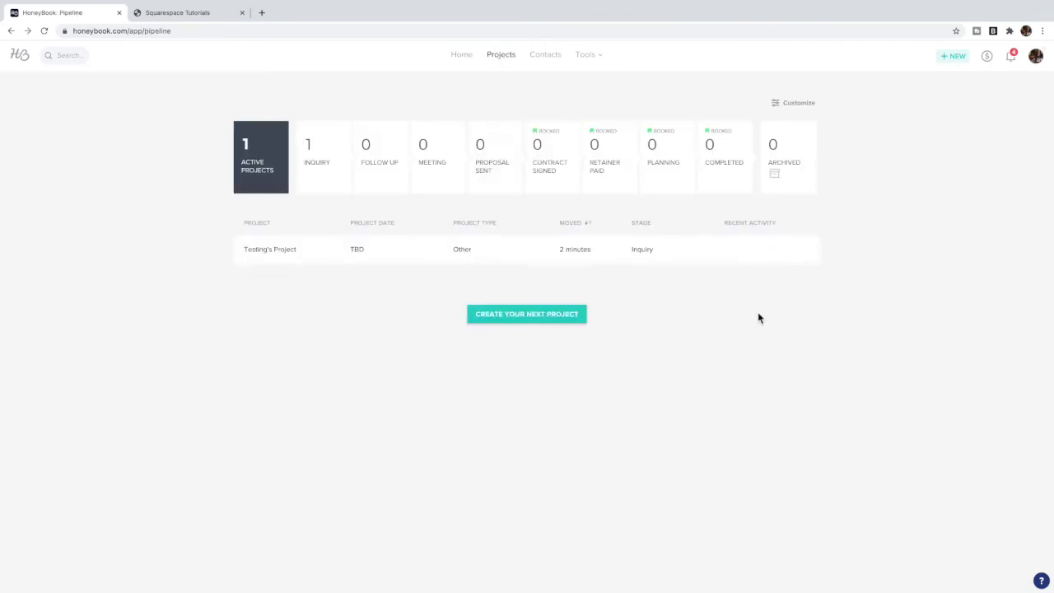
{"action": "left_click", "coordinate": [439, 256]}
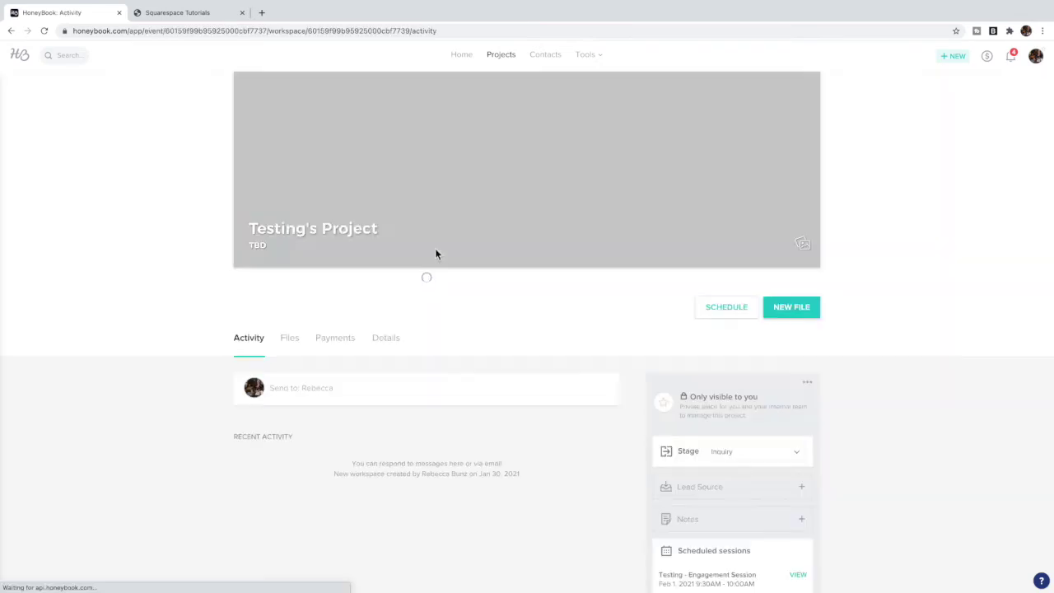
Examine the test project's recent activity, submitted form answers, scheduled session, files area and workflow options
{"action": "scroll", "coordinate": [435, 251], "scroll_direction": "down", "scroll_amount": 2}
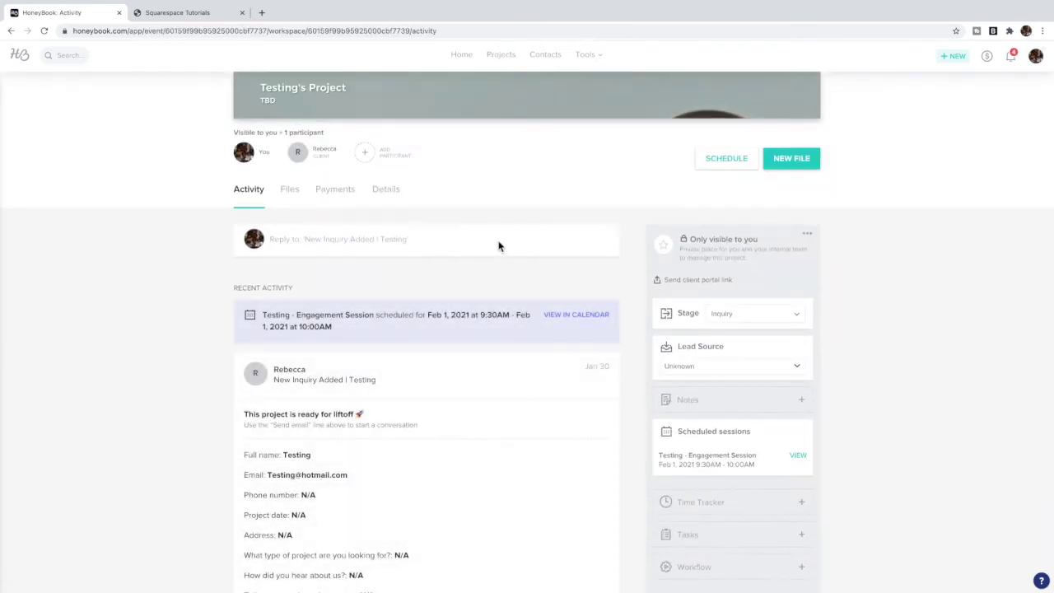
{"action": "scroll", "coordinate": [498, 246], "scroll_direction": "up", "scroll_amount": 2}
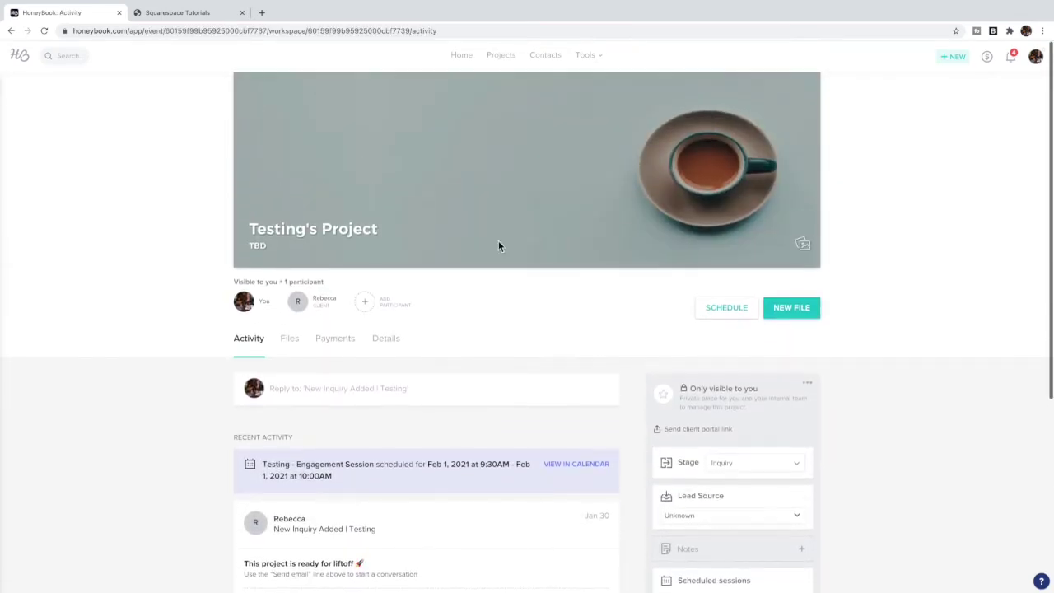
{"action": "scroll", "coordinate": [502, 268], "scroll_direction": "down", "scroll_amount": 4}
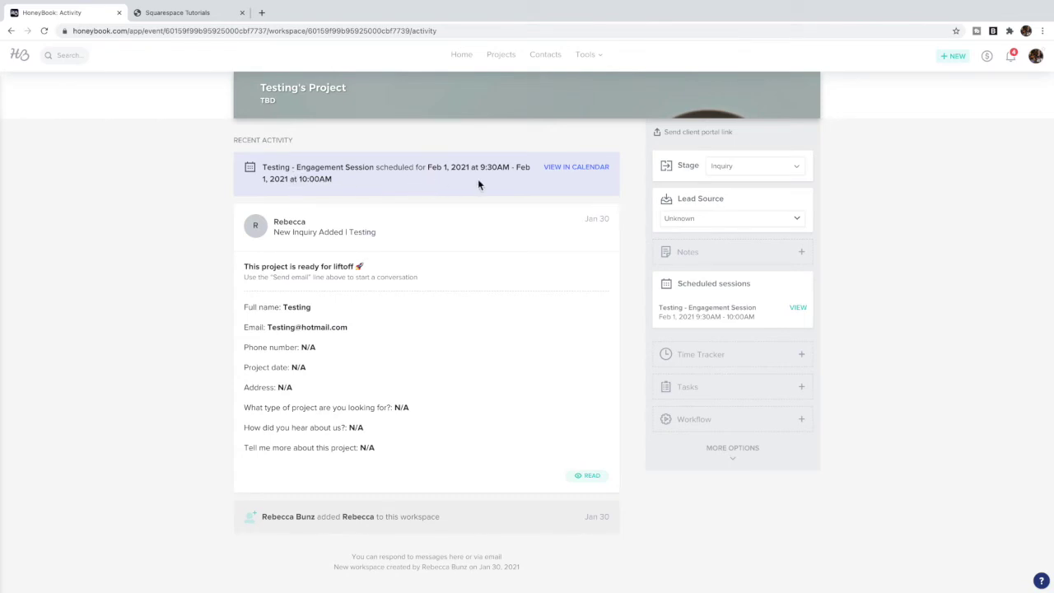
{"action": "scroll", "coordinate": [568, 185], "scroll_direction": "up", "scroll_amount": 2}
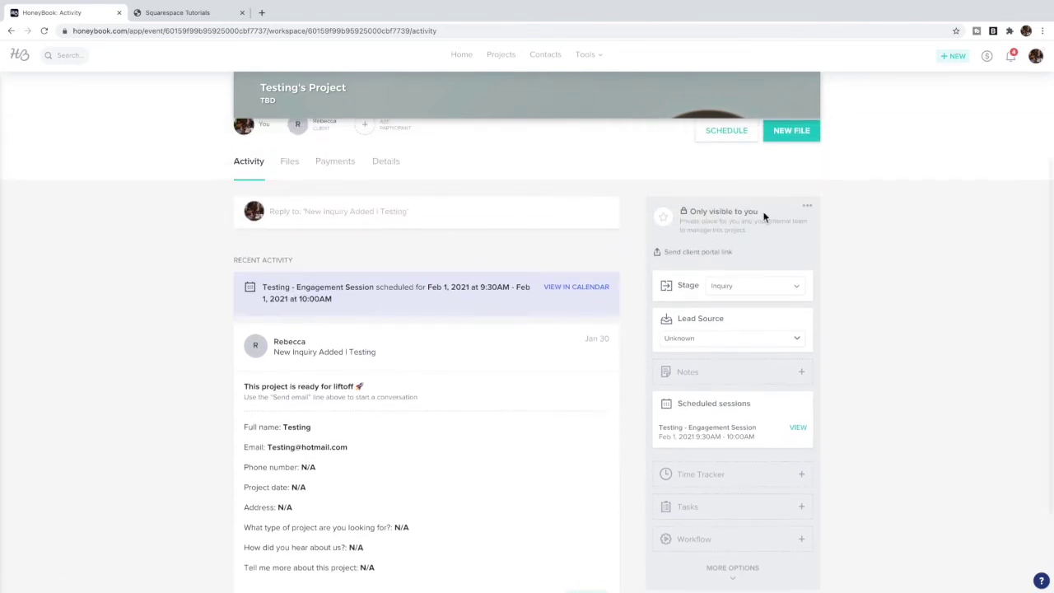
{"action": "scroll", "coordinate": [760, 216], "scroll_direction": "up", "scroll_amount": 1}
{"action": "left_click", "coordinate": [290, 204]}
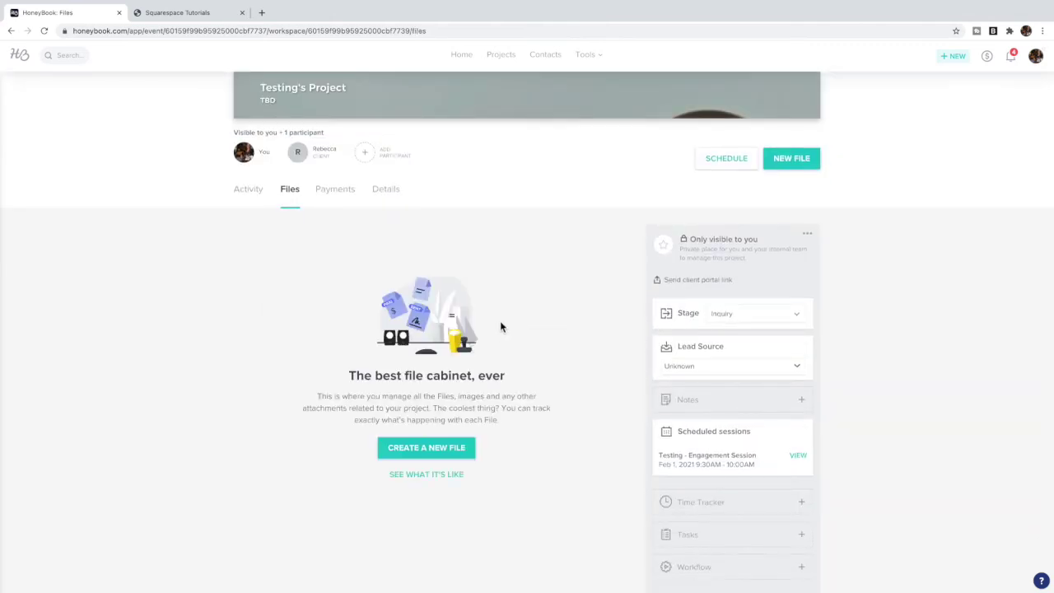
{"action": "scroll", "coordinate": [504, 327], "scroll_direction": "down", "scroll_amount": 1}
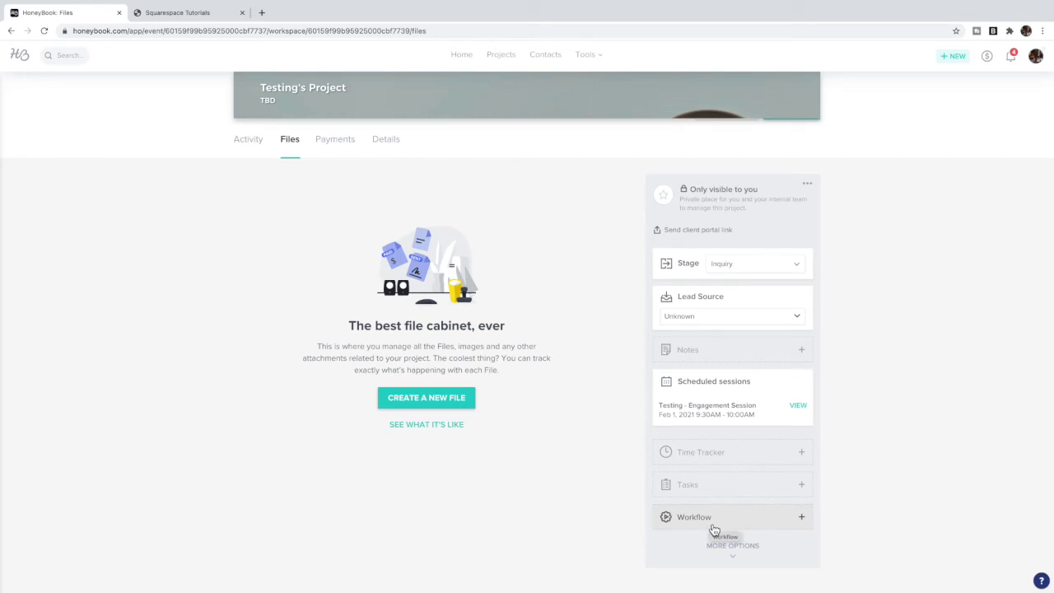
{"action": "scroll", "coordinate": [552, 349], "scroll_direction": "up", "scroll_amount": 3}
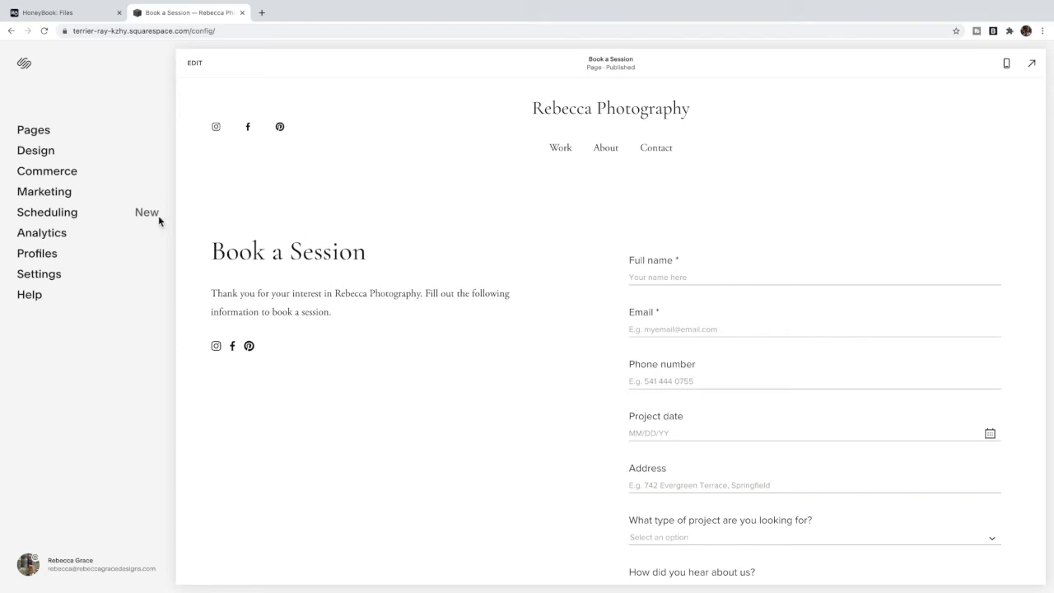
In Squarespace, create a blank page among the unlinked pages and name it "Book a Session Time"
{"action": "left_click", "coordinate": [44, 136]}
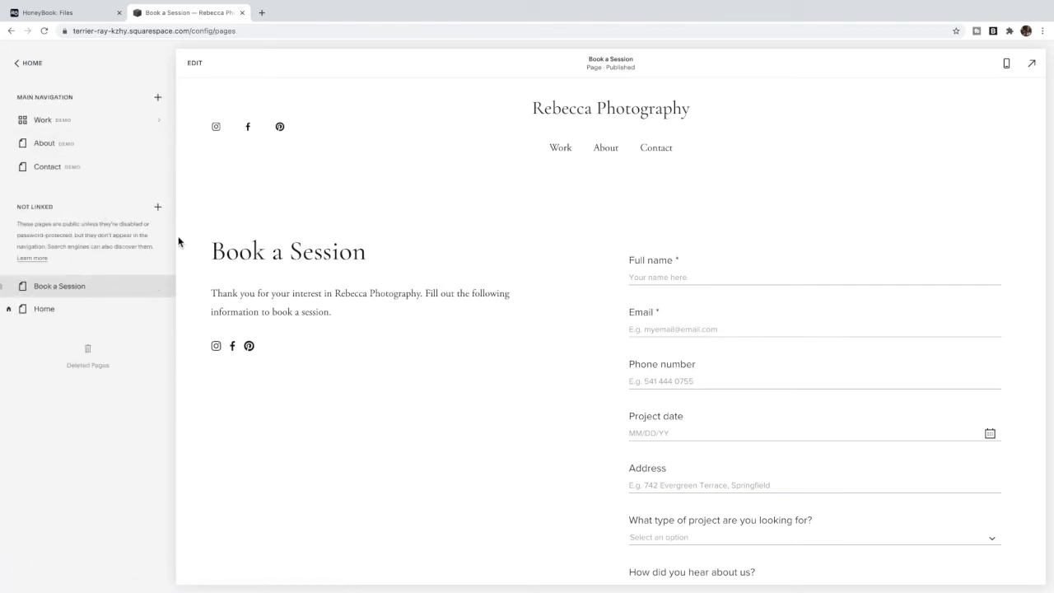
{"action": "left_click", "coordinate": [158, 208]}
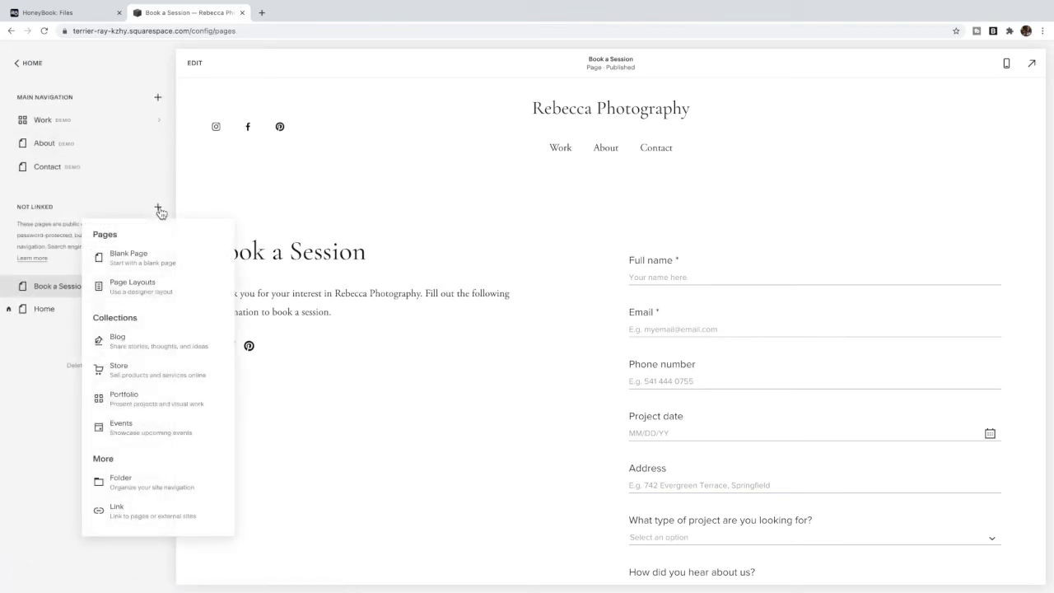
{"action": "left_click", "coordinate": [160, 258]}
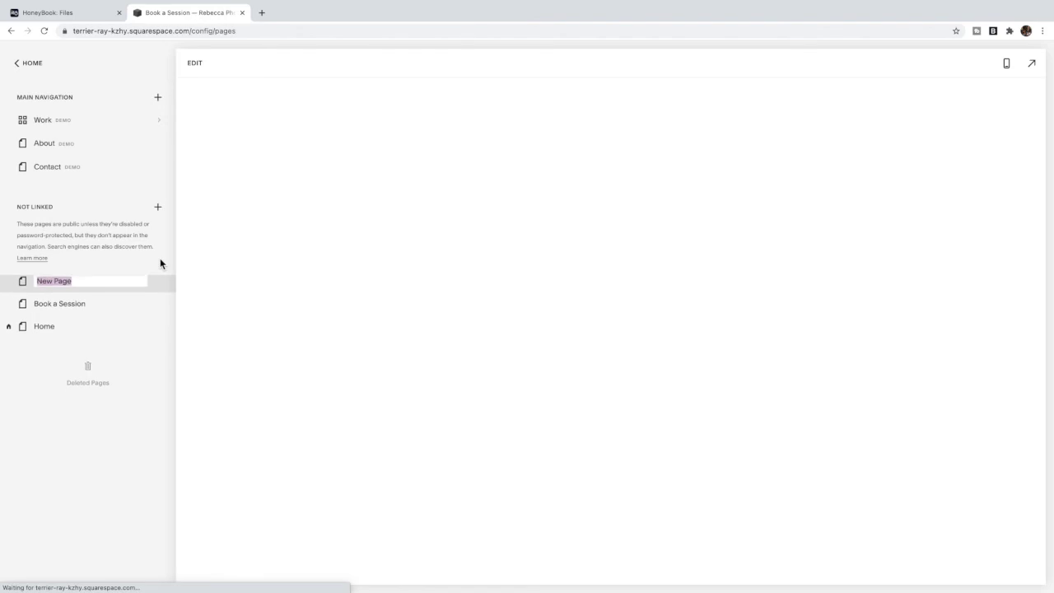
{"action": "type", "text": "Book a S"}
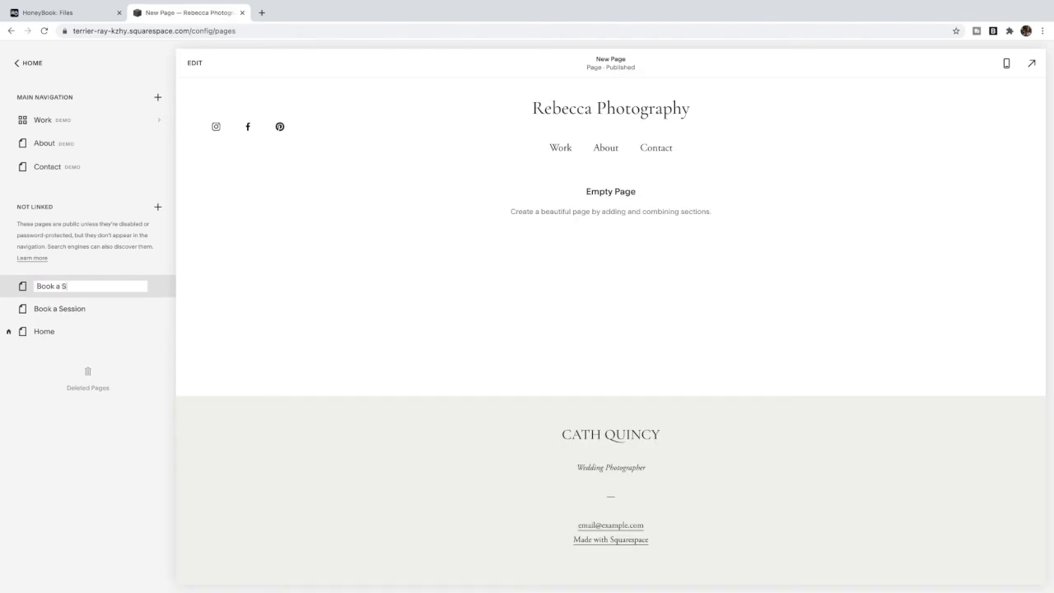
{"action": "type", "text": "ession Time"}
{"action": "key", "text": "Return"}
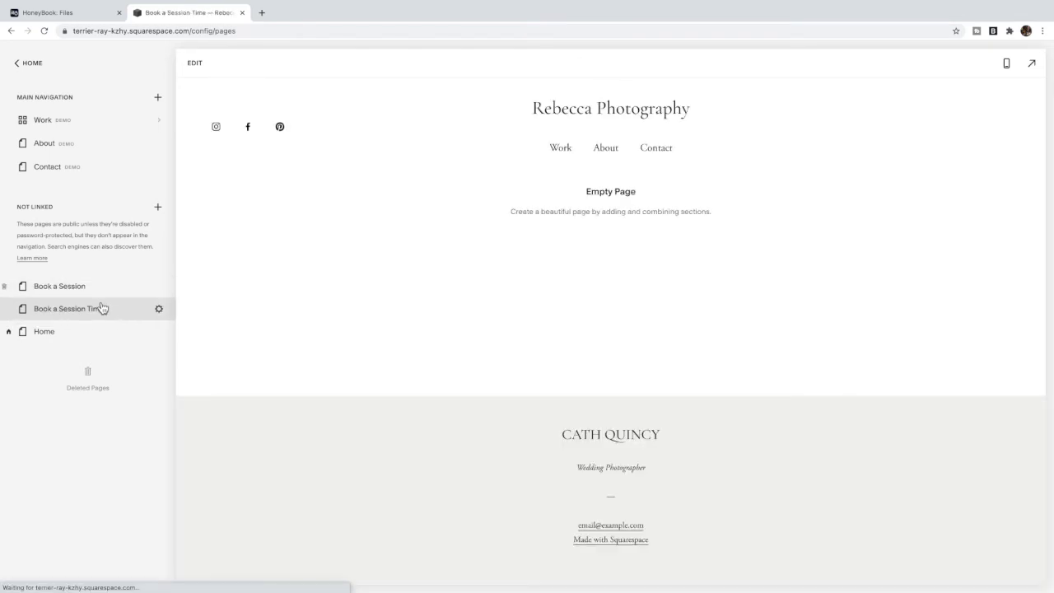
Start editing the Book a Session Time page and add a blank section to it
{"action": "left_click", "coordinate": [196, 64]}
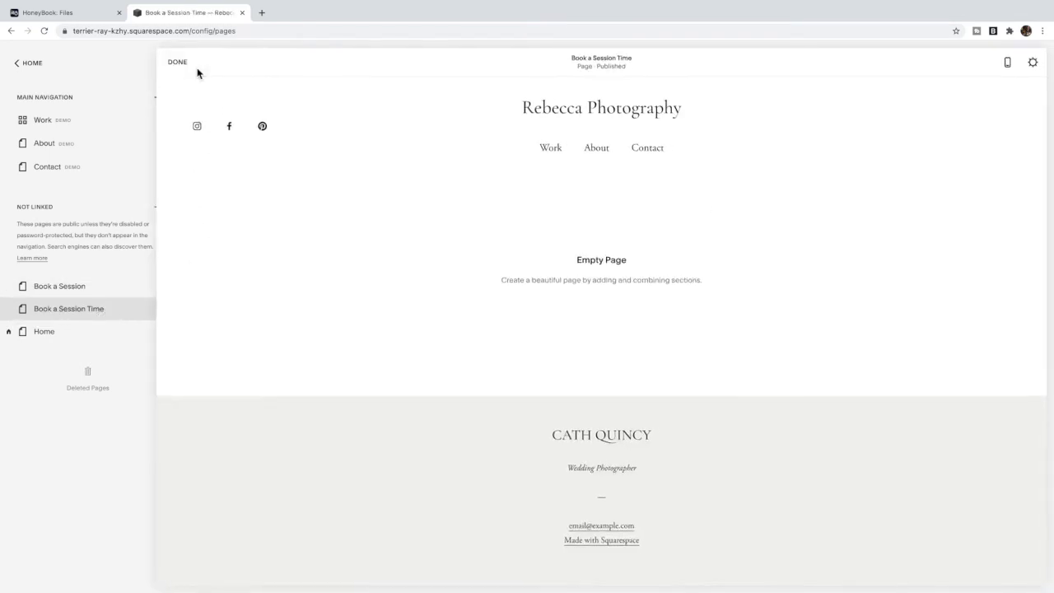
{"action": "left_click", "coordinate": [522, 276]}
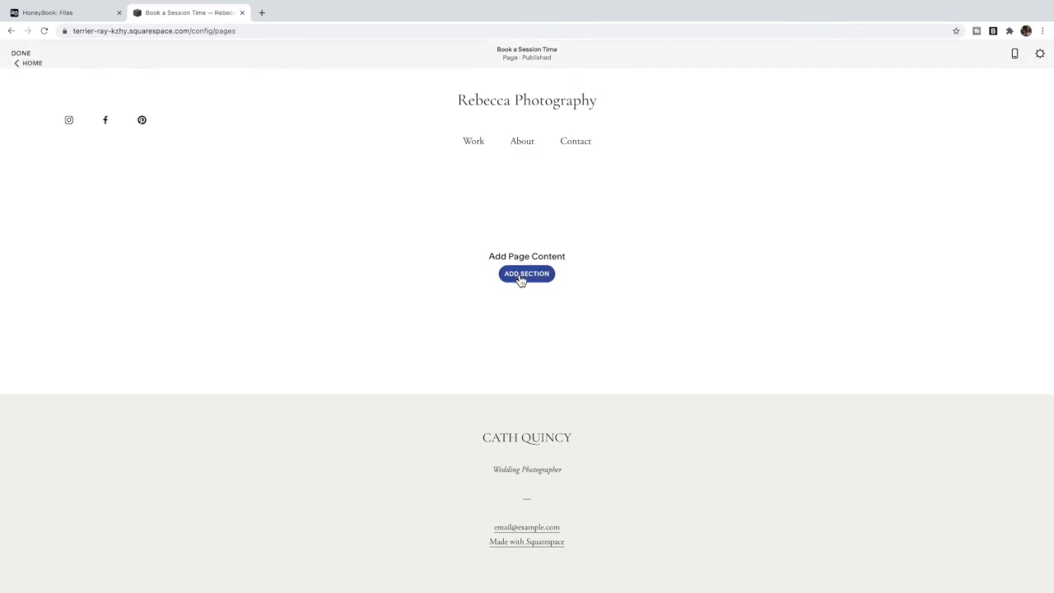
{"action": "left_click", "coordinate": [207, 180]}
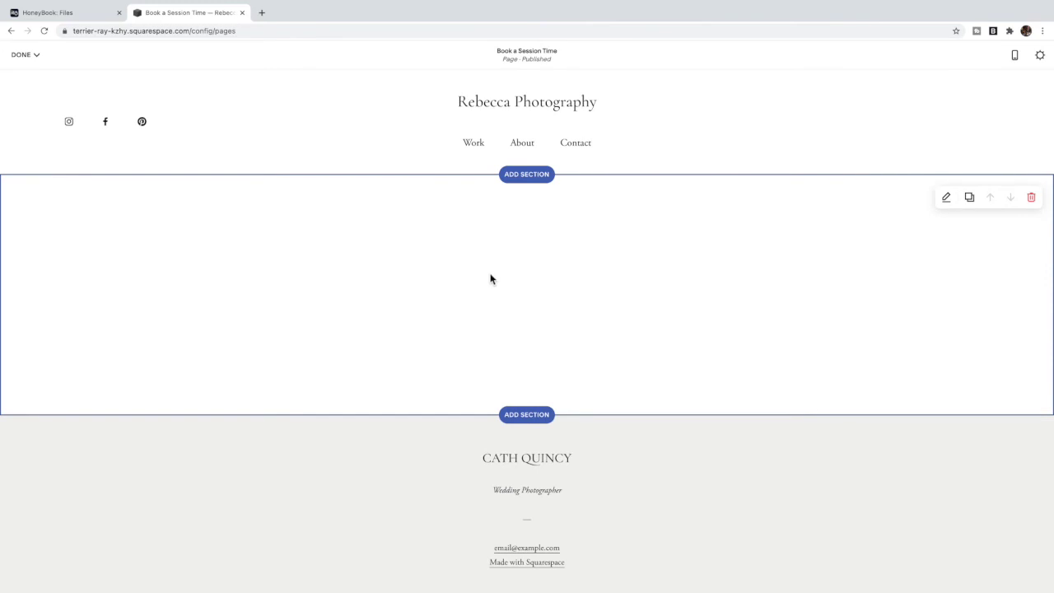
Enter "You're almost finished!" and "Choose your session time below." in the section's text block as two separate paragraphs
{"action": "left_click", "coordinate": [488, 283]}
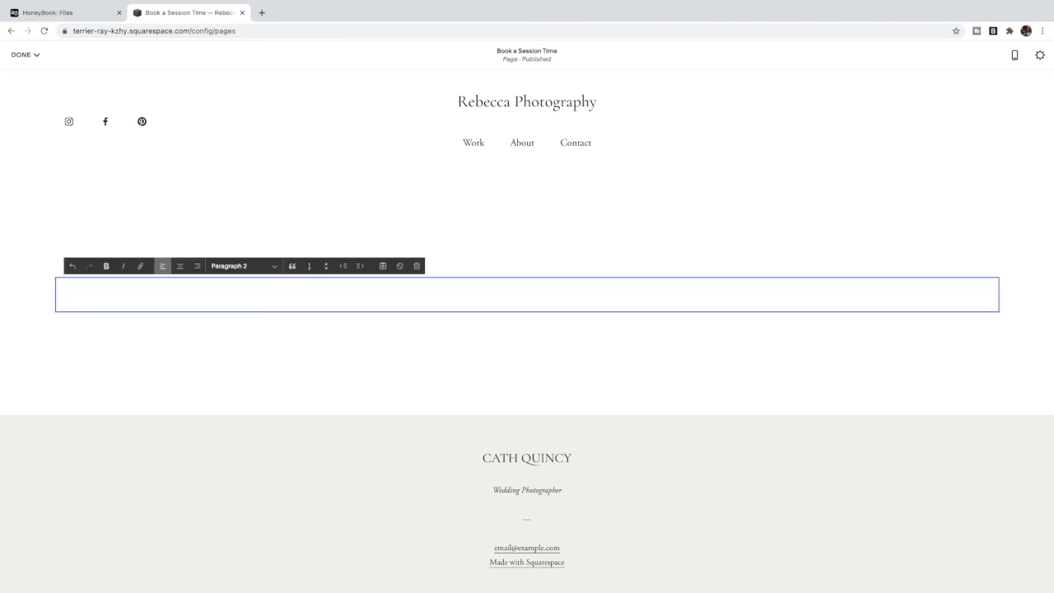
{"action": "type", "text": "almost finished! Cho"}
{"action": "type", "text": "ose "}
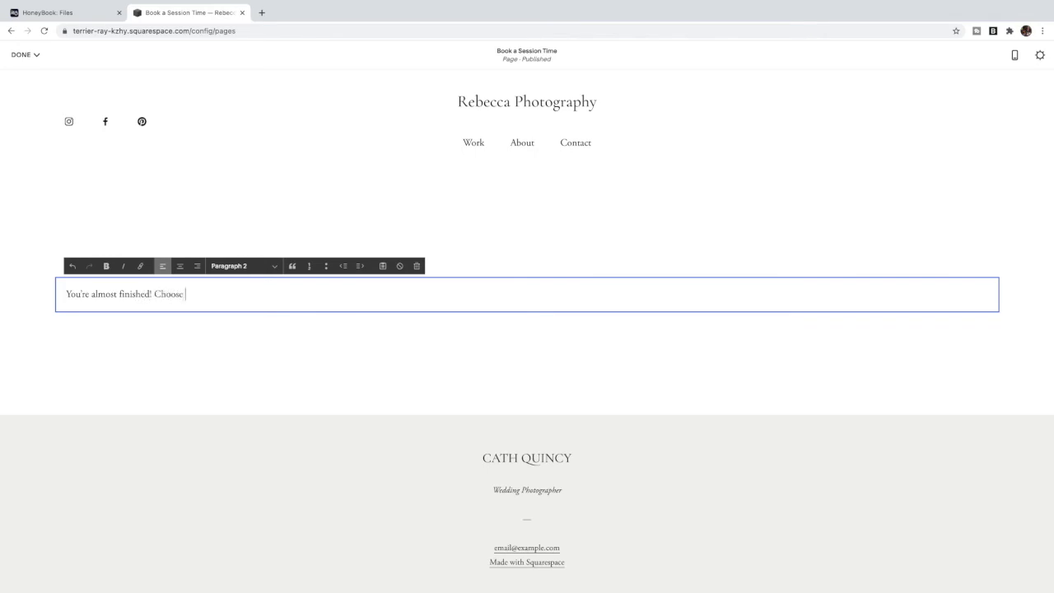
{"action": "type", "text": "your session time below."}
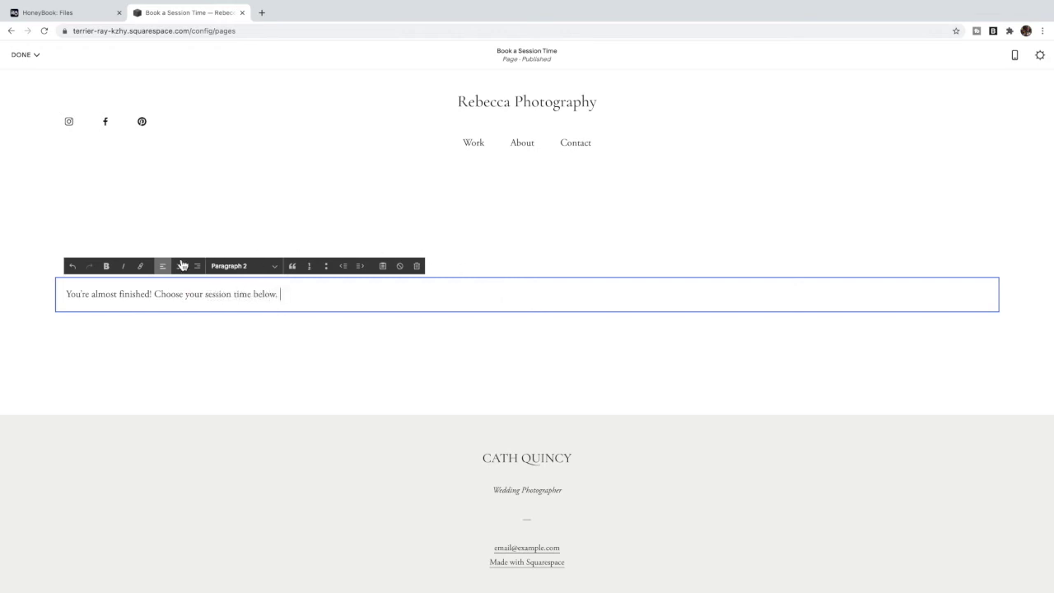
{"action": "left_click", "coordinate": [155, 294]}
{"action": "key", "text": "Return"}
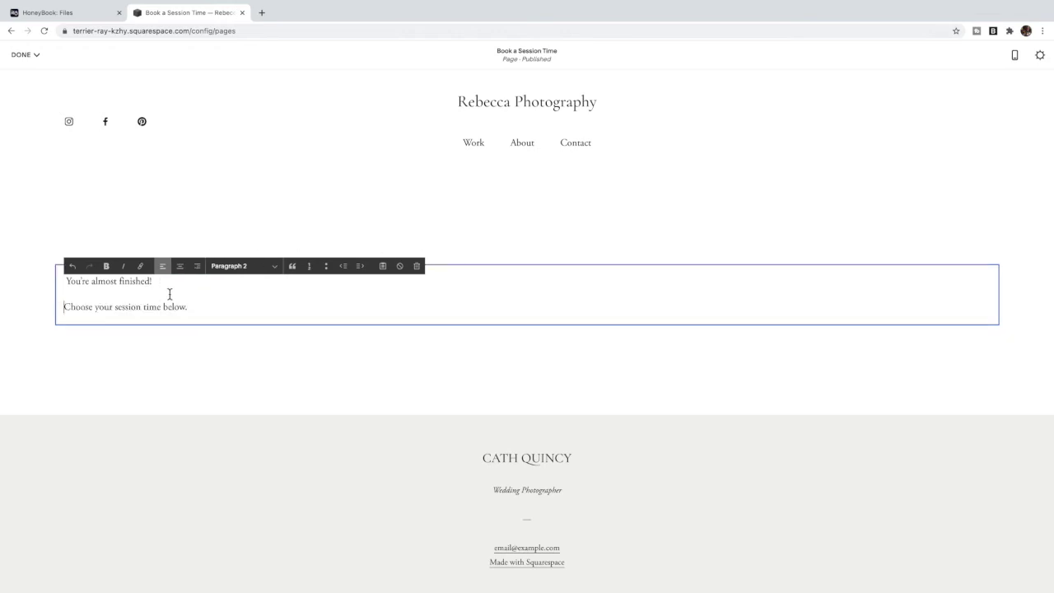
Format "You're almost finished!" as Heading 1 and "Choose your session time below." as Heading 3
{"action": "left_click", "coordinate": [235, 266]}
{"action": "left_click", "coordinate": [256, 188]}
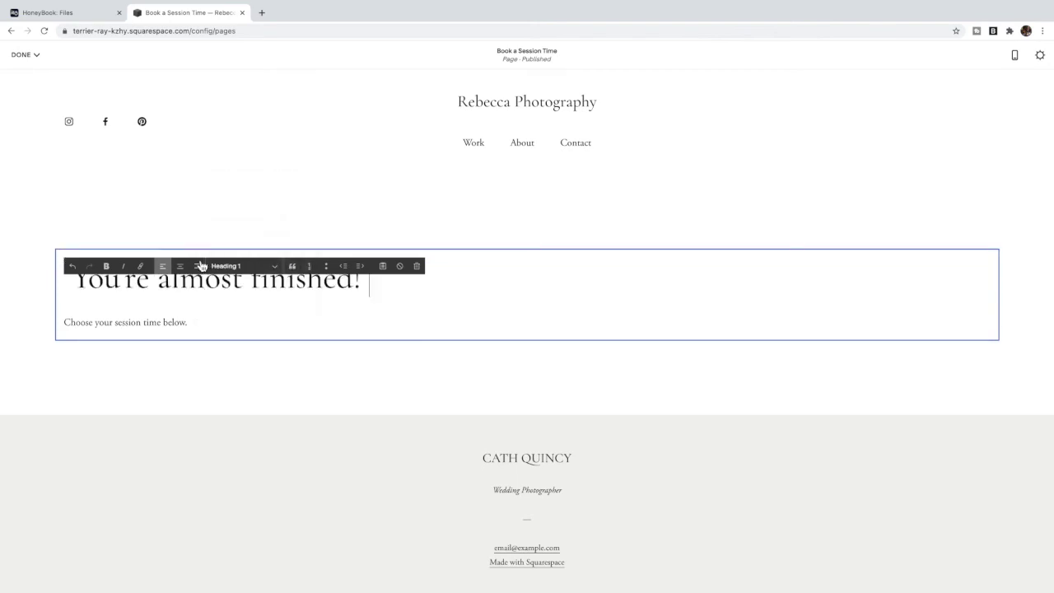
{"action": "left_click", "coordinate": [213, 322]}
{"action": "left_click", "coordinate": [243, 272]}
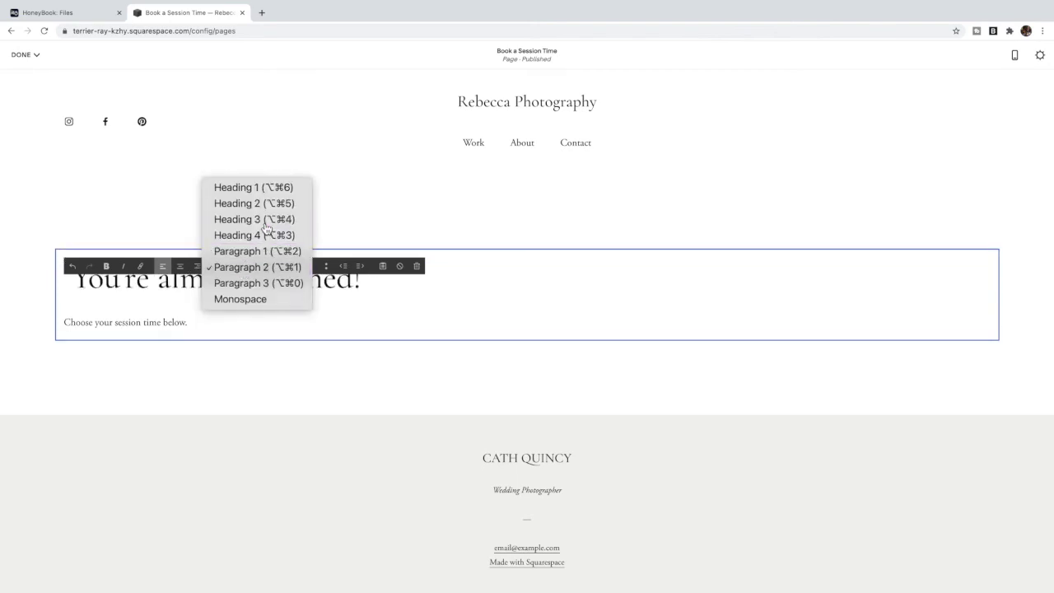
{"action": "left_click", "coordinate": [247, 219]}
Center both lines of the text block
{"action": "left_click", "coordinate": [180, 266]}
{"action": "key", "text": "Up"}
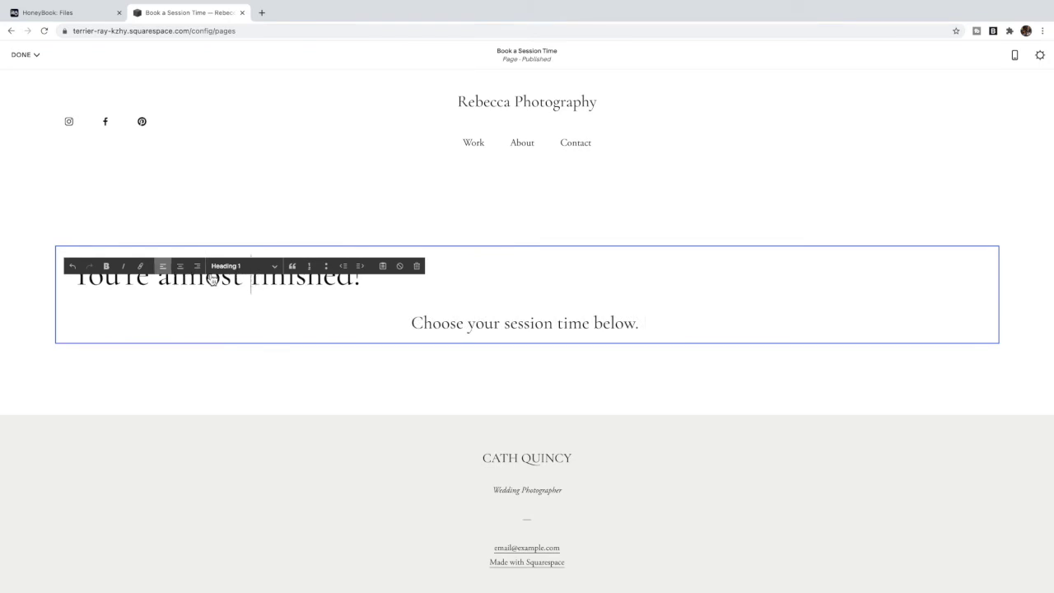
{"action": "left_click", "coordinate": [197, 266]}
{"action": "left_click", "coordinate": [181, 266]}
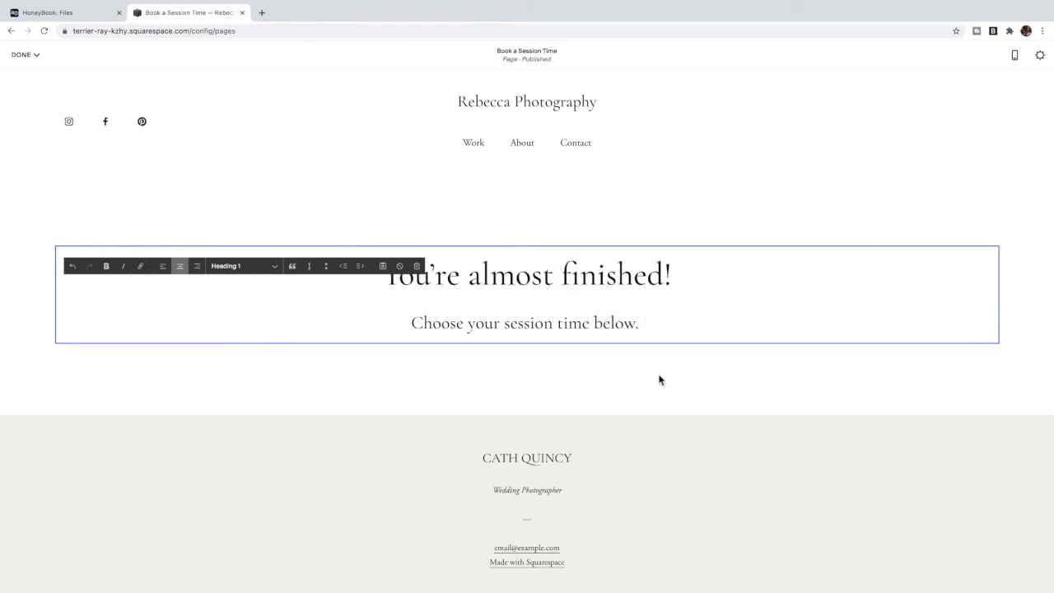
Add an Appointment Scheduling block directly below the "Choose your session time below." text
{"action": "left_click", "coordinate": [694, 381]}
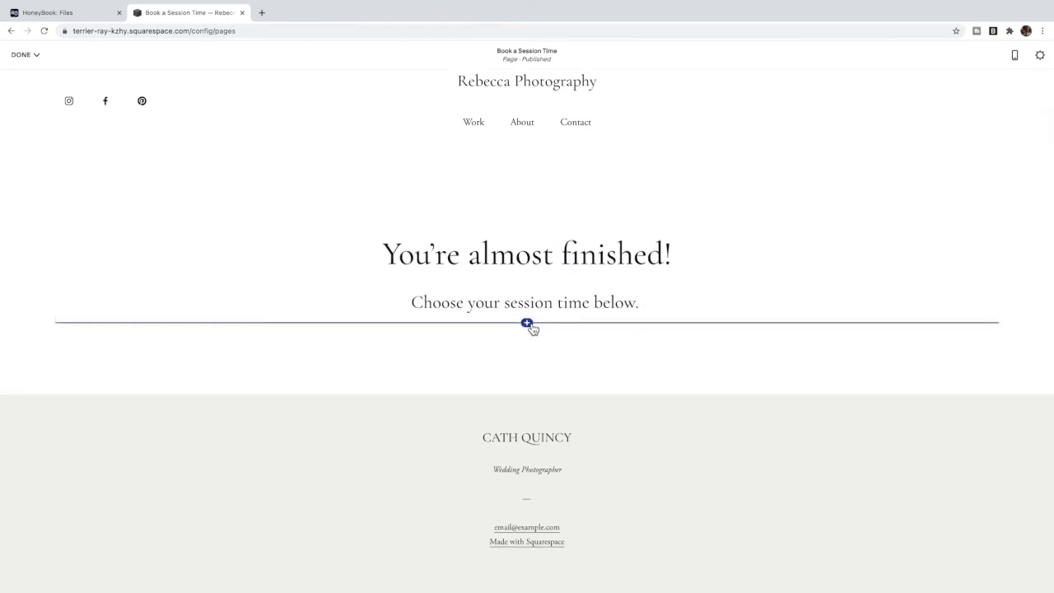
{"action": "left_click", "coordinate": [527, 324]}
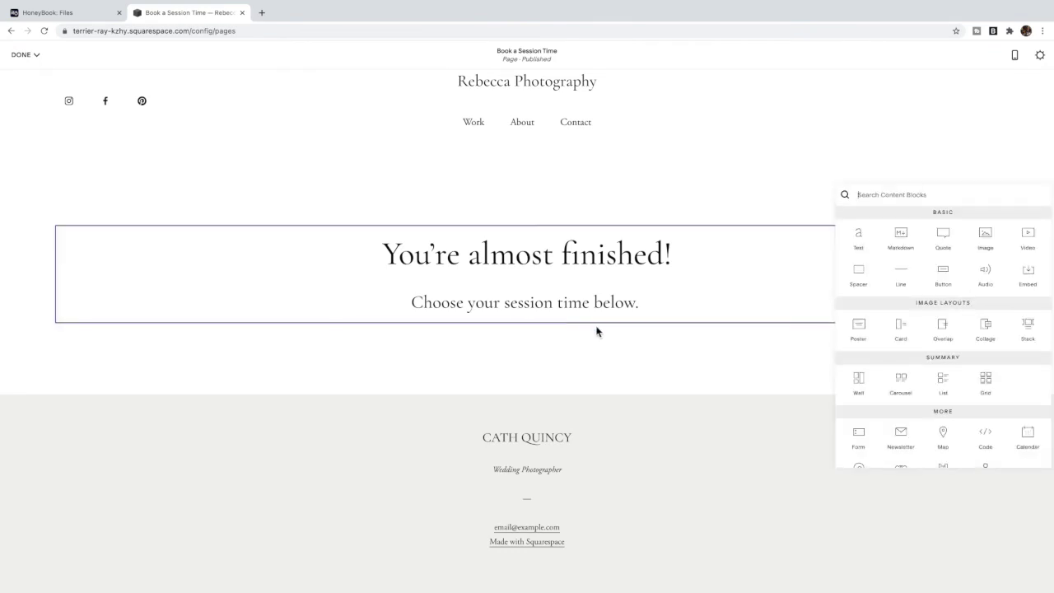
{"action": "scroll", "coordinate": [944, 362], "scroll_direction": "down", "scroll_amount": 3}
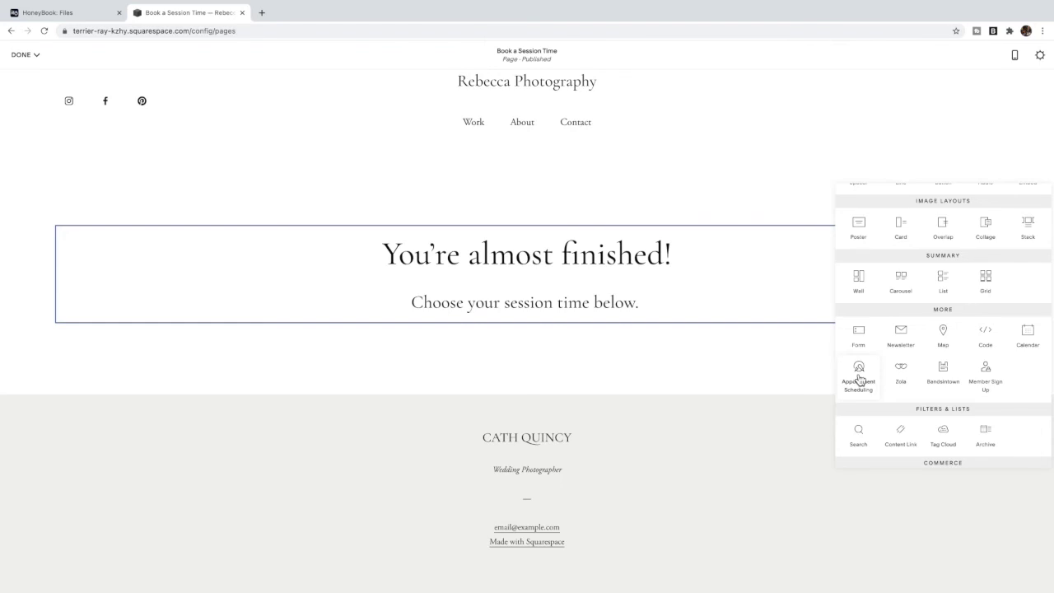
{"action": "left_click", "coordinate": [859, 378]}
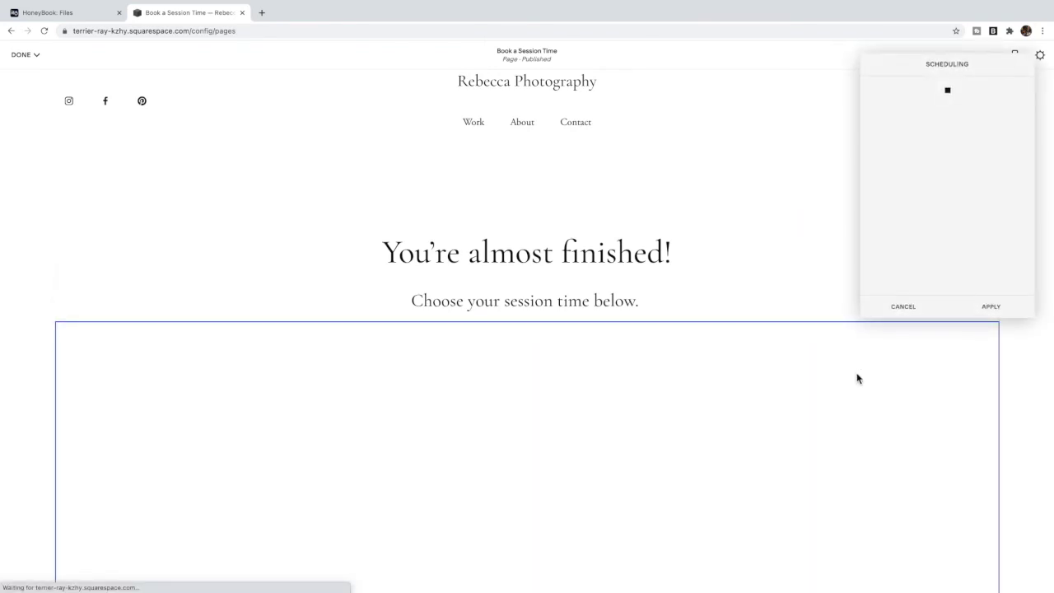
Start the Scheduling trial setup with the business name "Rebecca Photography" and the industry Photography
{"action": "left_click", "coordinate": [948, 188]}
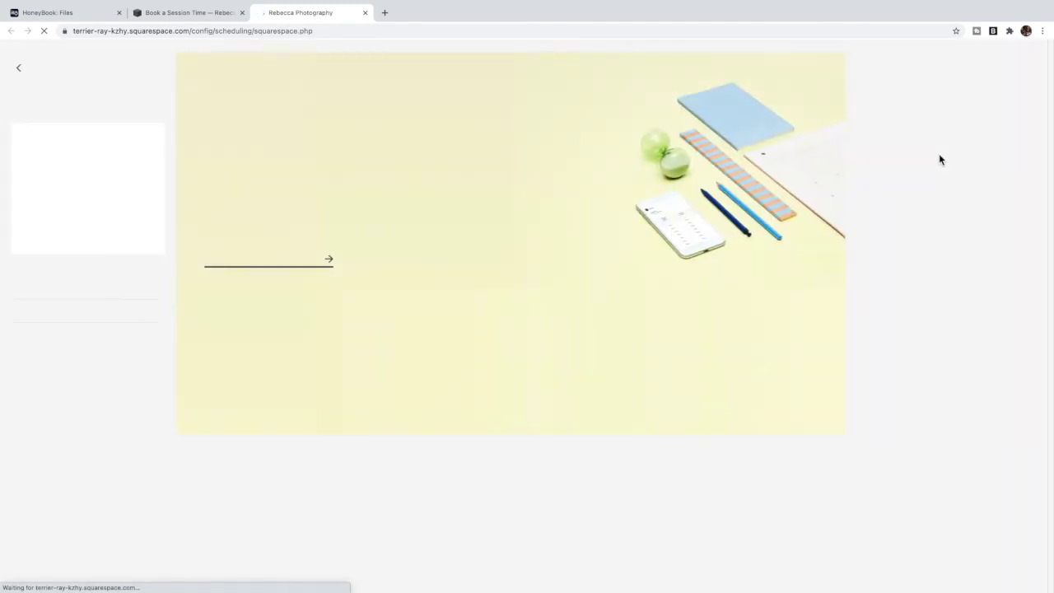
{"action": "left_click", "coordinate": [301, 263]}
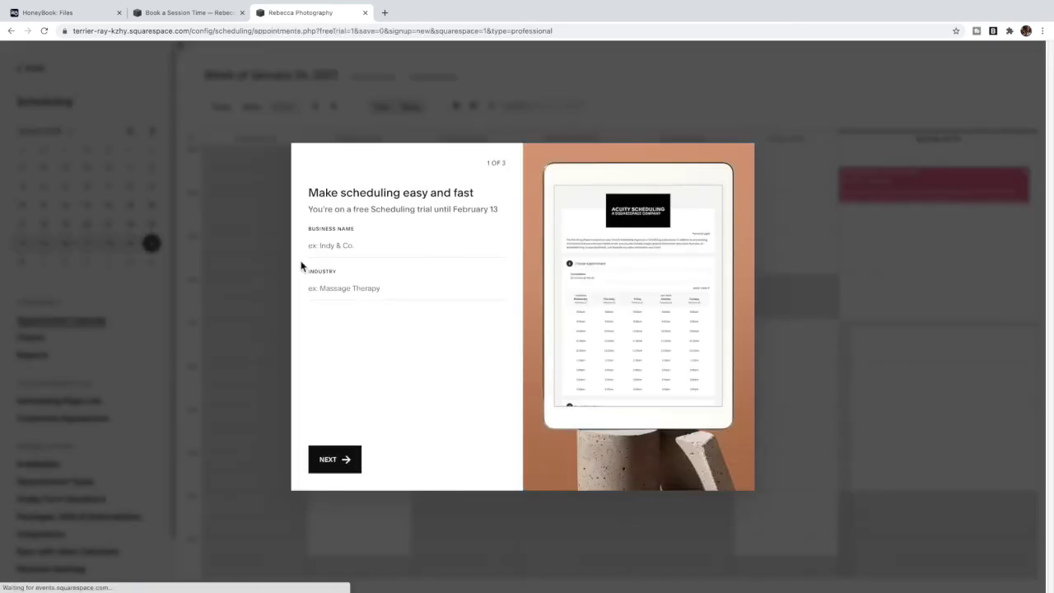
{"action": "left_click", "coordinate": [338, 249]}
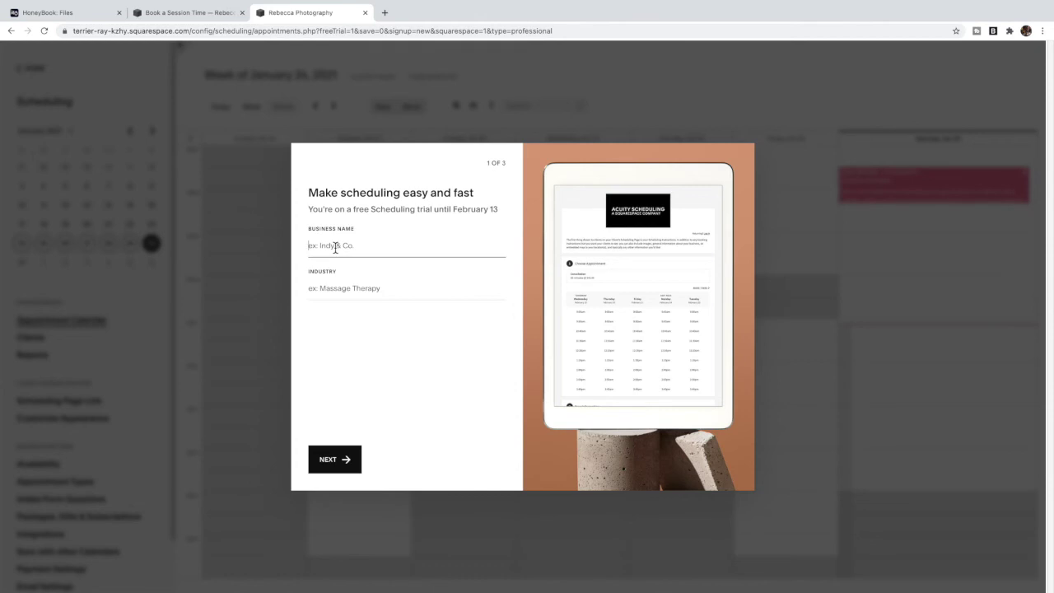
{"action": "type", "text": "Rebe"}
{"action": "left_click", "coordinate": [346, 288]}
{"action": "type", "text": "Photo"}
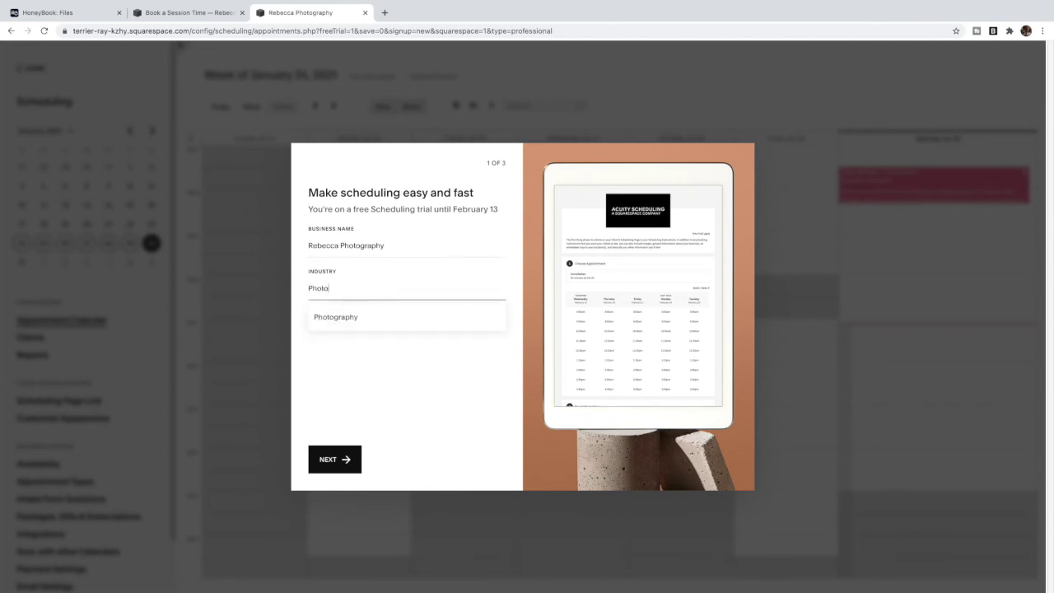
{"action": "left_click", "coordinate": [353, 318]}
{"action": "left_click", "coordinate": [340, 461]}
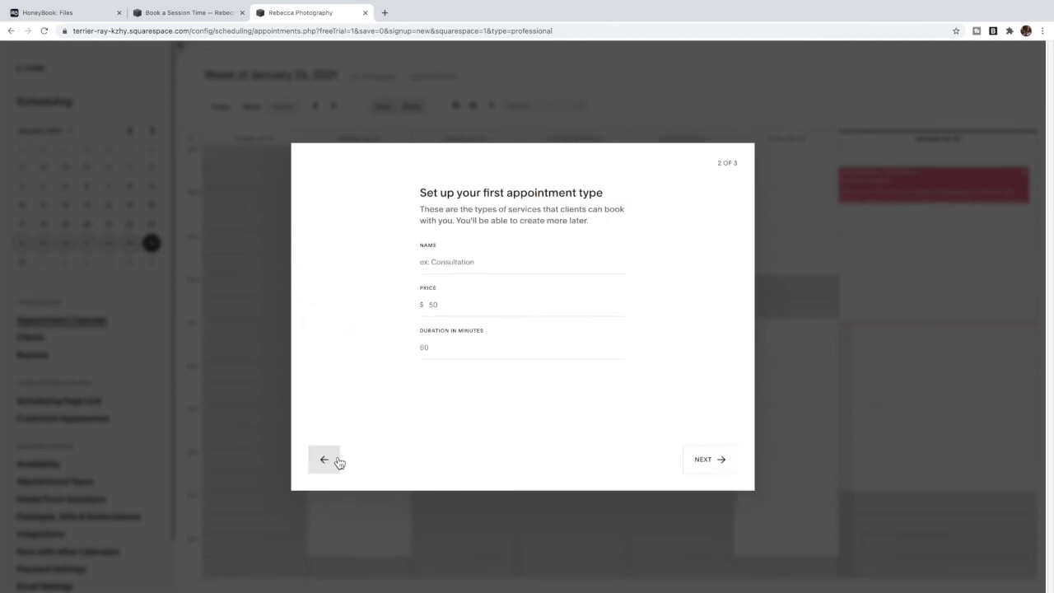
Define the first appointment type as "Engagement Session" with a price of $200 and a duration of 60 minutes
{"action": "left_click", "coordinate": [448, 262]}
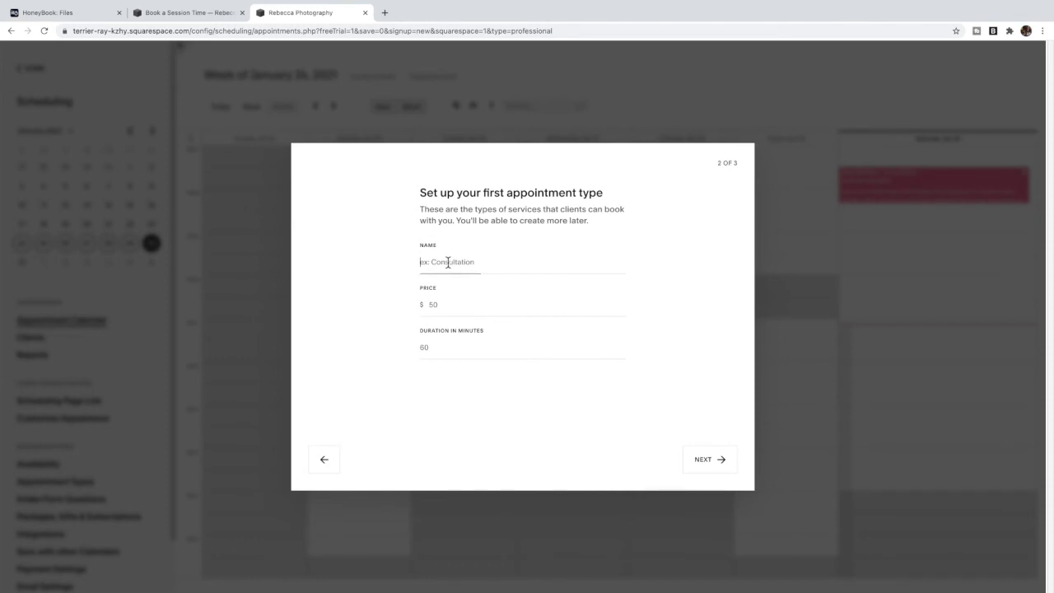
{"action": "type", "text": "Engagement Session"}
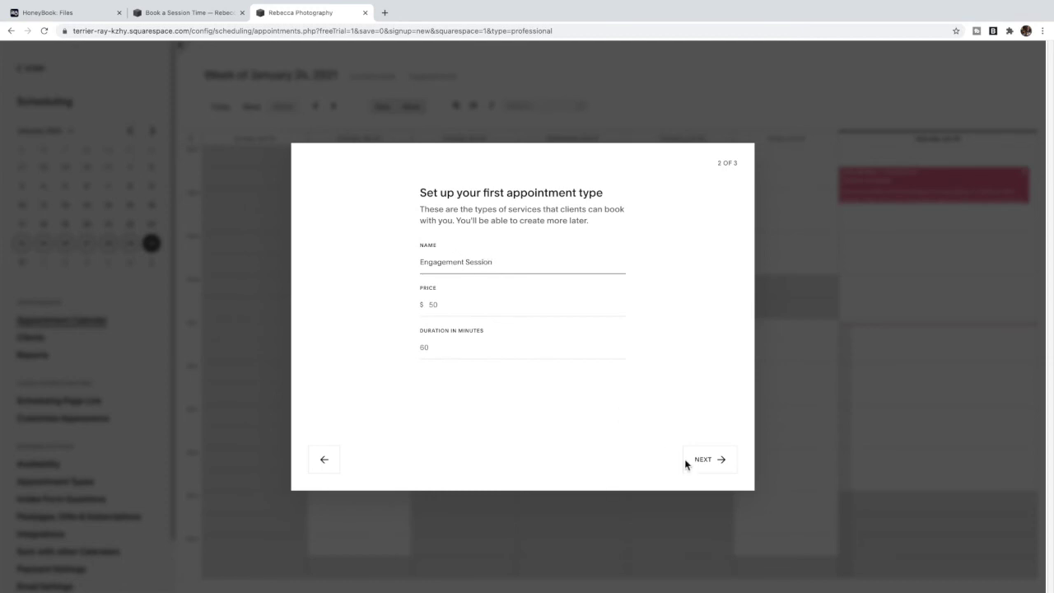
{"action": "left_click", "coordinate": [722, 463]}
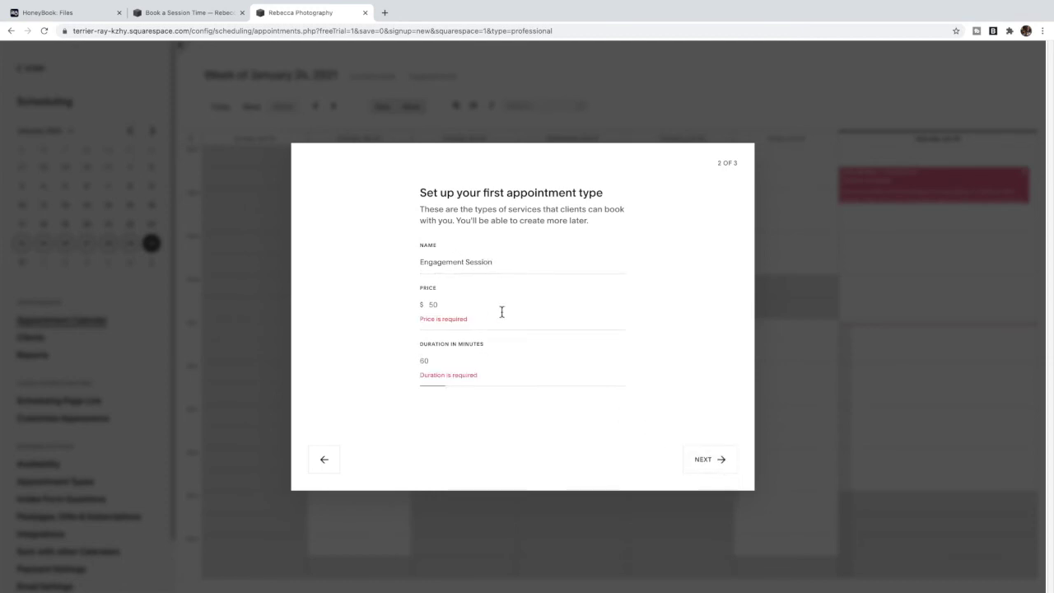
{"action": "left_click", "coordinate": [502, 262]}
{"action": "left_click", "coordinate": [437, 304]}
{"action": "type", "text": "200"}
{"action": "left_click", "coordinate": [438, 350]}
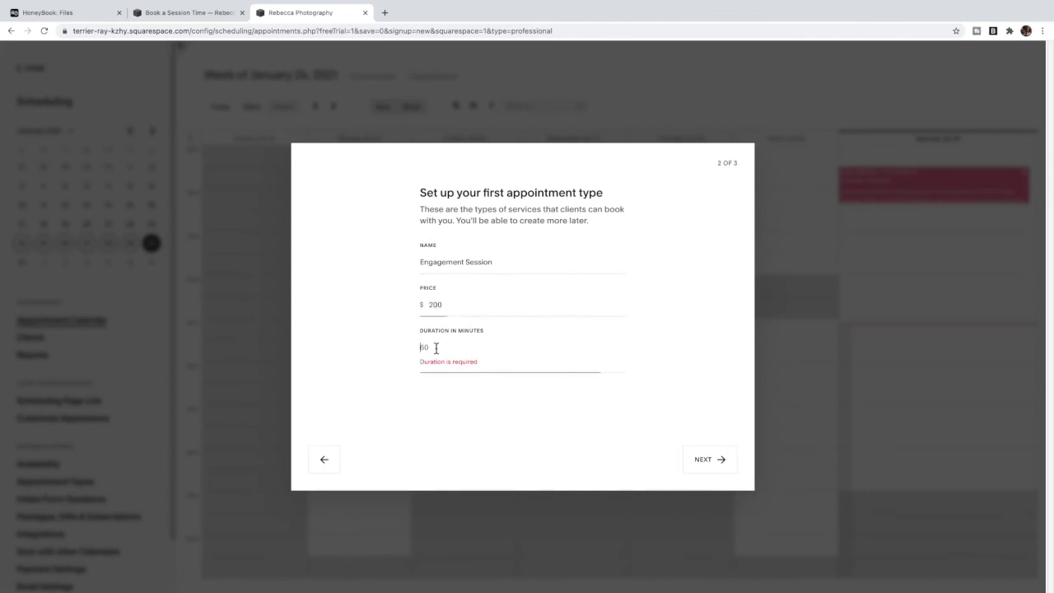
{"action": "type", "text": "60"}
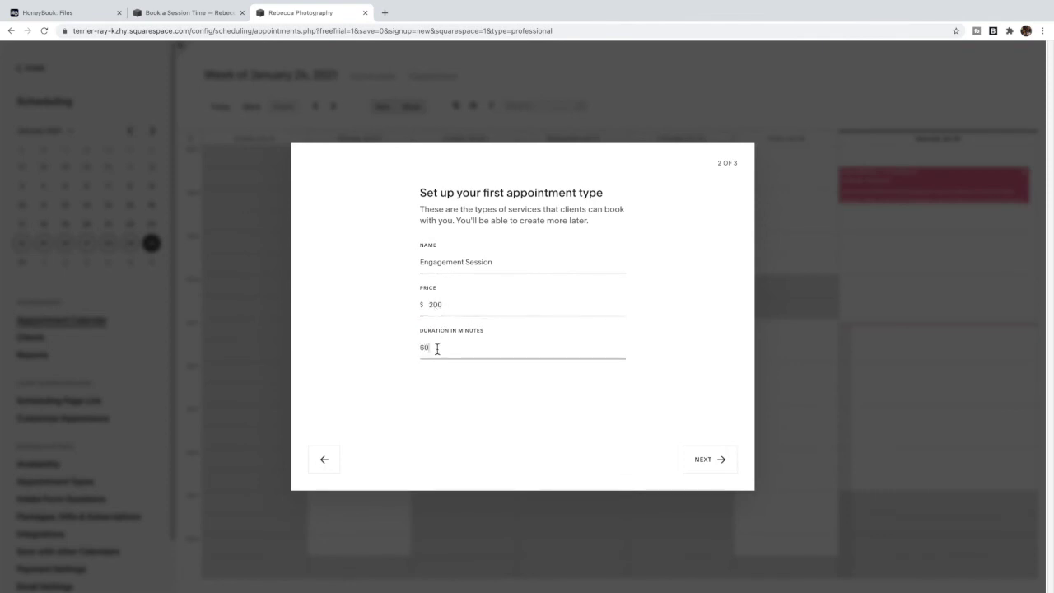
{"action": "left_click", "coordinate": [700, 457]}
Mark Monday, Wednesday and Friday as the days available for appointments
{"action": "left_click", "coordinate": [428, 269]}
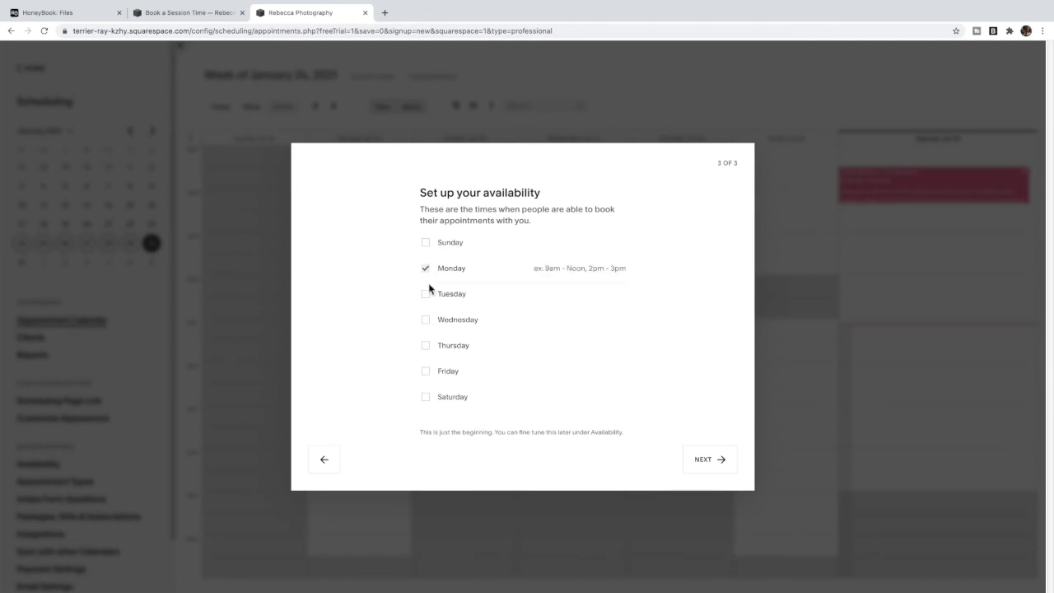
{"action": "left_click", "coordinate": [427, 321]}
{"action": "left_click", "coordinate": [435, 371]}
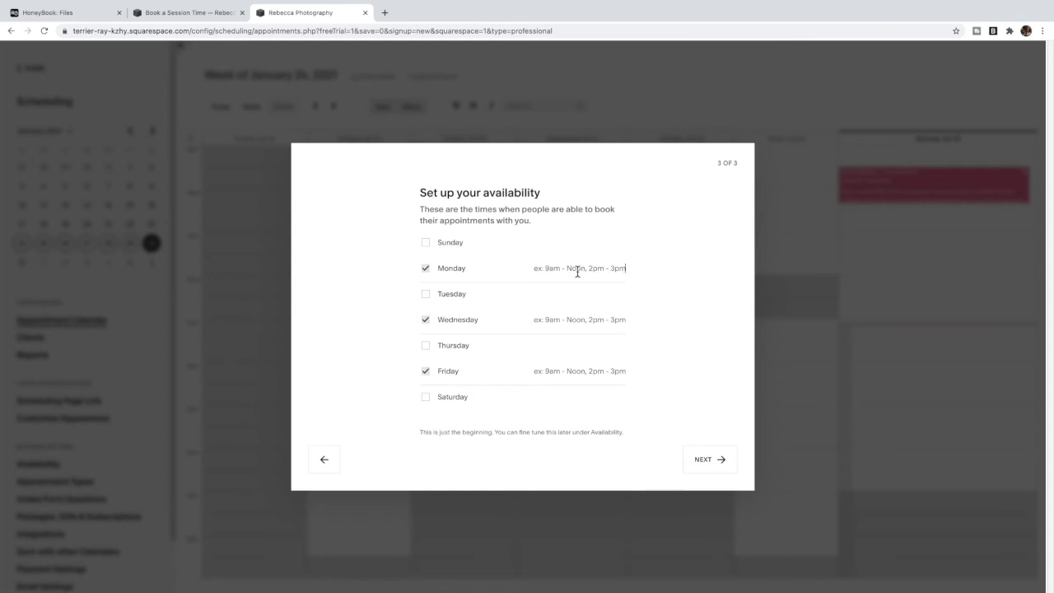
Set the availability hours to 6:00pm-8:00pm for Monday, Wednesday and Friday, and finish the Scheduling setup
{"action": "left_click", "coordinate": [624, 268]}
{"action": "type", "text": "6"}
{"action": "type", "text": "pm - 9pm"}
{"action": "key", "text": "BackSpace"}
{"action": "key", "text": "BackSpace"}
{"action": "key", "text": "BackSpace"}
{"action": "type", "text": "8"}
{"action": "type", "text": "pm"}
{"action": "left_click", "coordinate": [594, 319]}
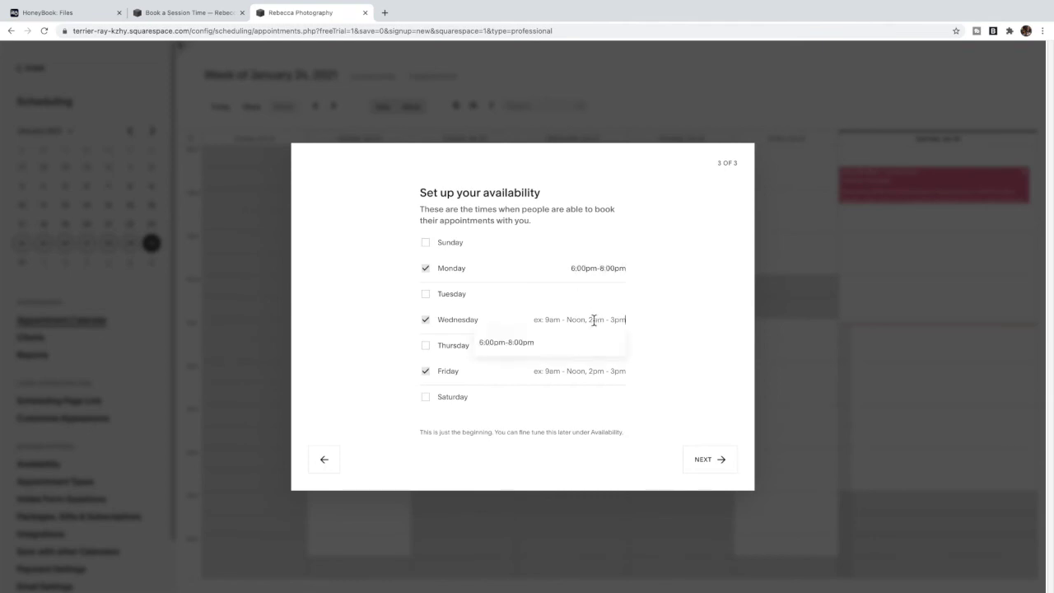
{"action": "type", "text": "6pm"}
{"action": "left_click", "coordinate": [591, 344]}
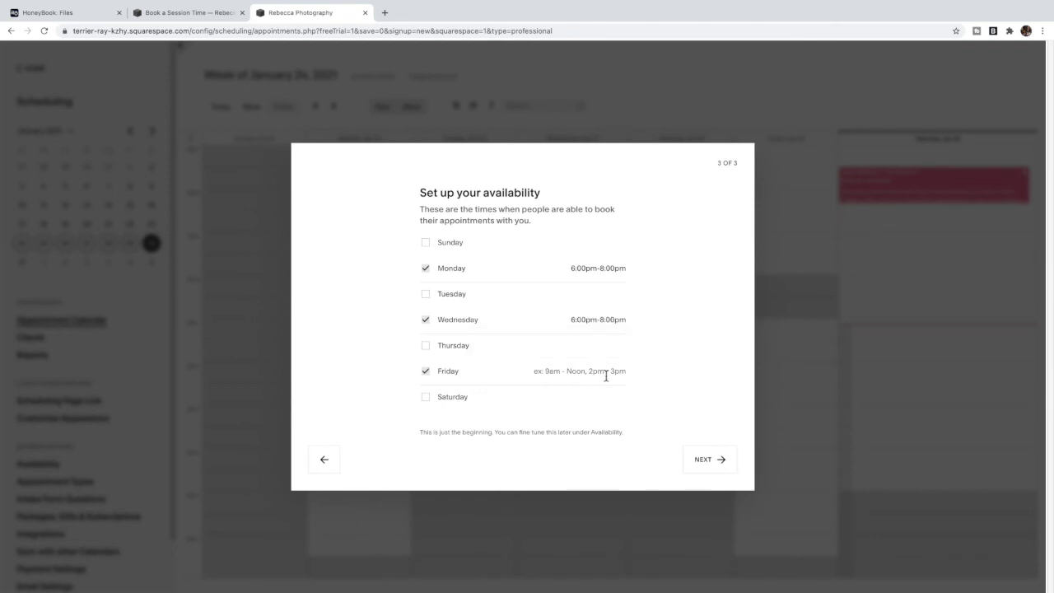
{"action": "left_click", "coordinate": [544, 396]}
{"action": "left_click", "coordinate": [707, 466]}
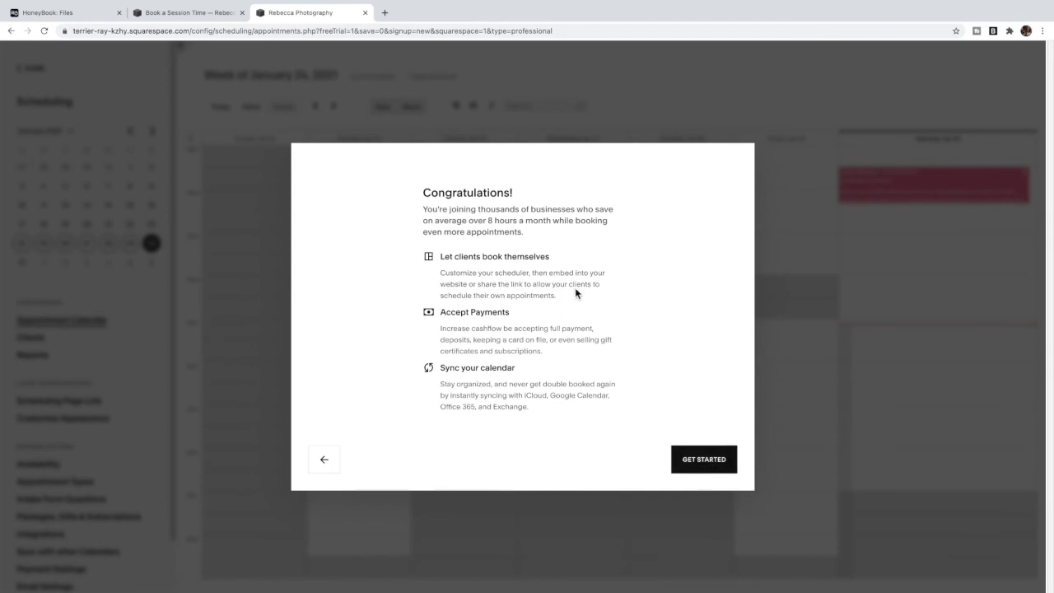
{"action": "left_click", "coordinate": [696, 461]}
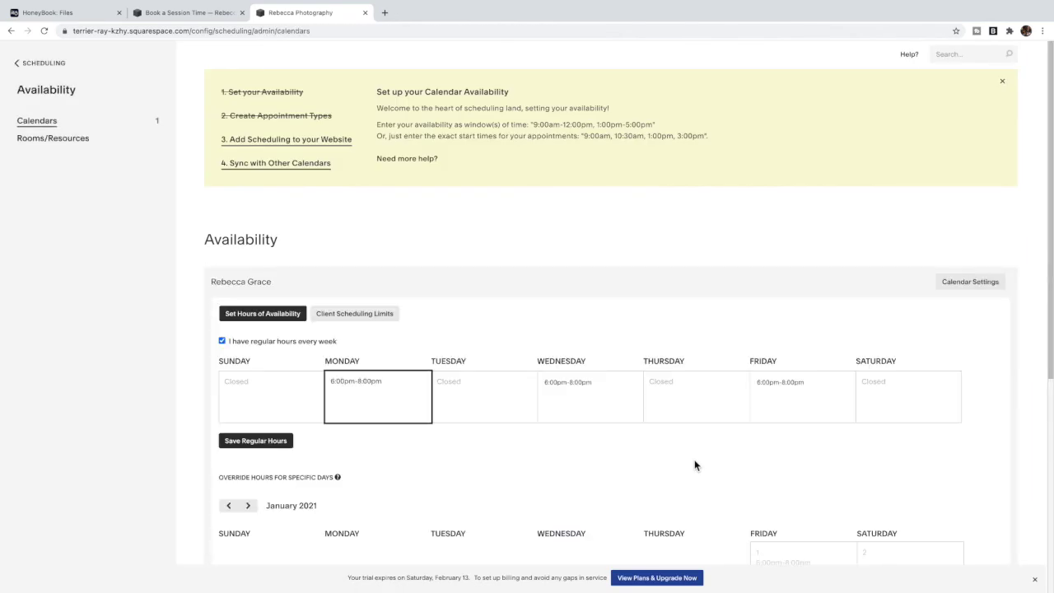
Review the regular weekly hours, the January 2021 override calendar and the default client scheduling limits on the Availability page
{"action": "scroll", "coordinate": [694, 465], "scroll_direction": "down", "scroll_amount": 2}
{"action": "scroll", "coordinate": [453, 364], "scroll_direction": "down", "scroll_amount": 2}
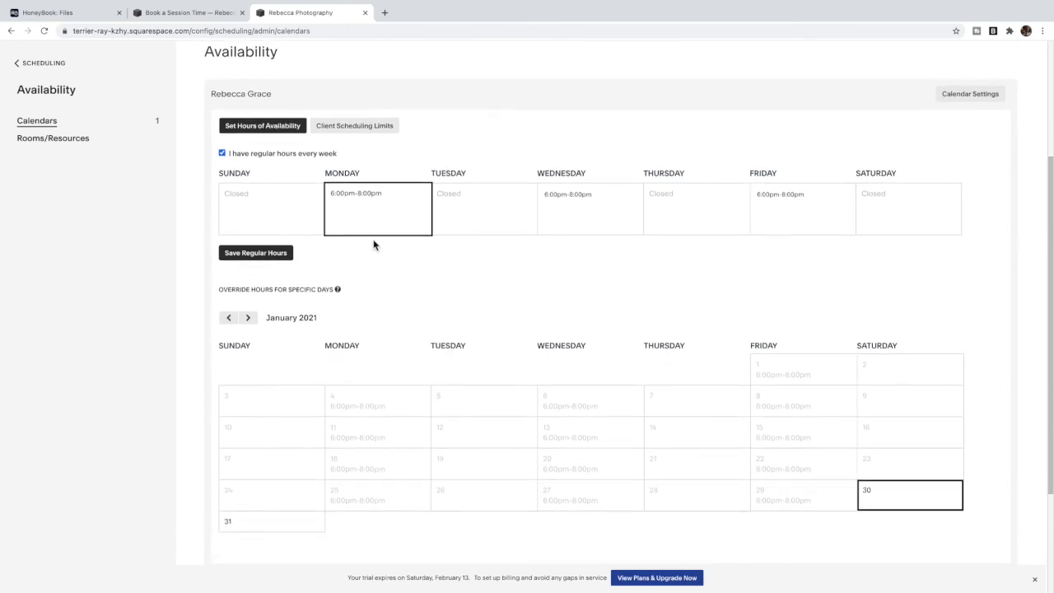
{"action": "scroll", "coordinate": [710, 289], "scroll_direction": "down", "scroll_amount": 3}
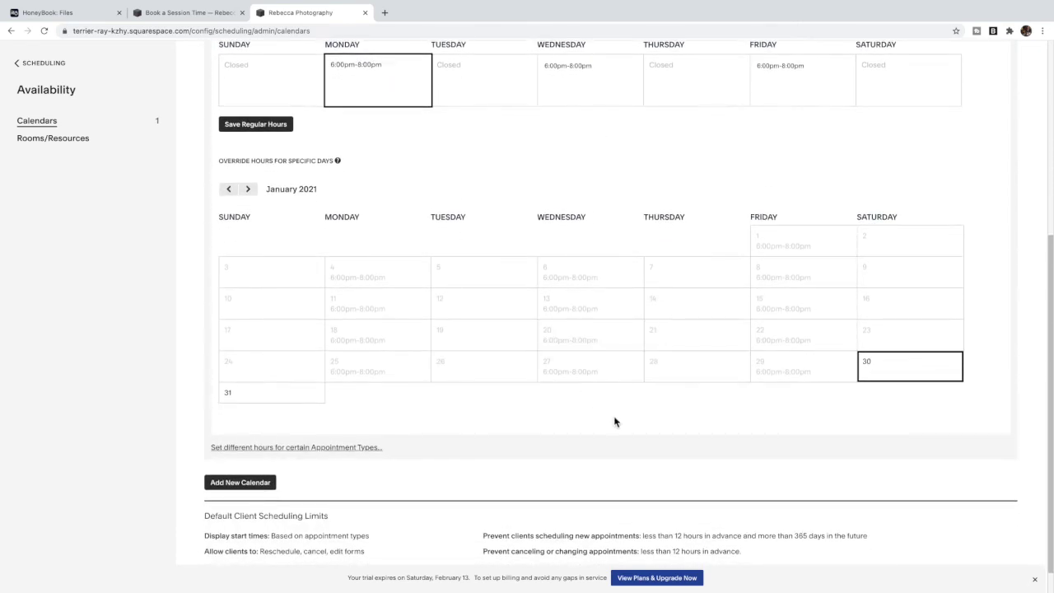
{"action": "scroll", "coordinate": [612, 421], "scroll_direction": "down", "scroll_amount": 1}
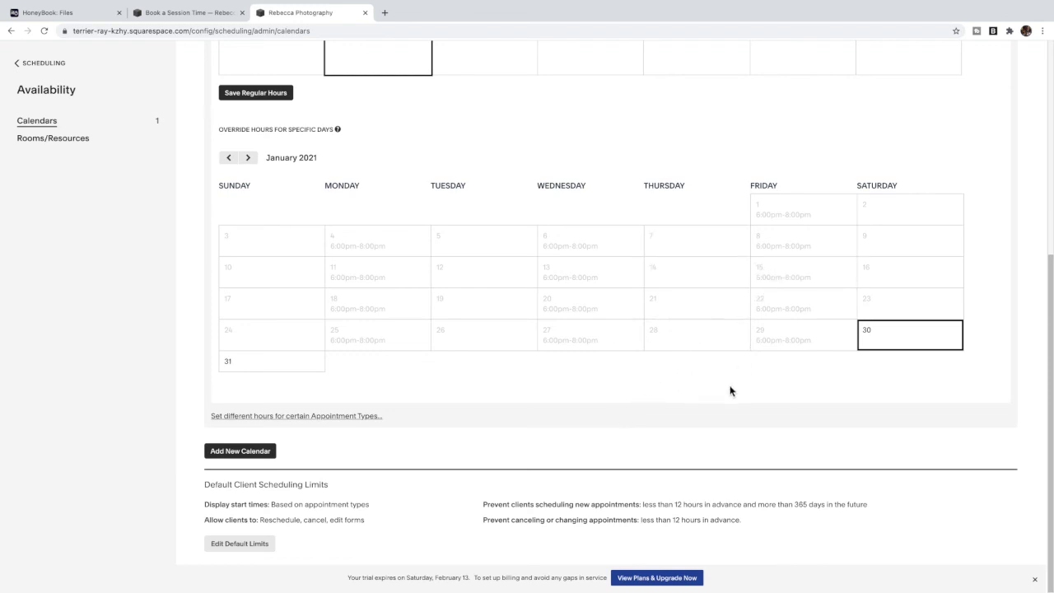
{"action": "scroll", "coordinate": [730, 391], "scroll_direction": "up", "scroll_amount": 3}
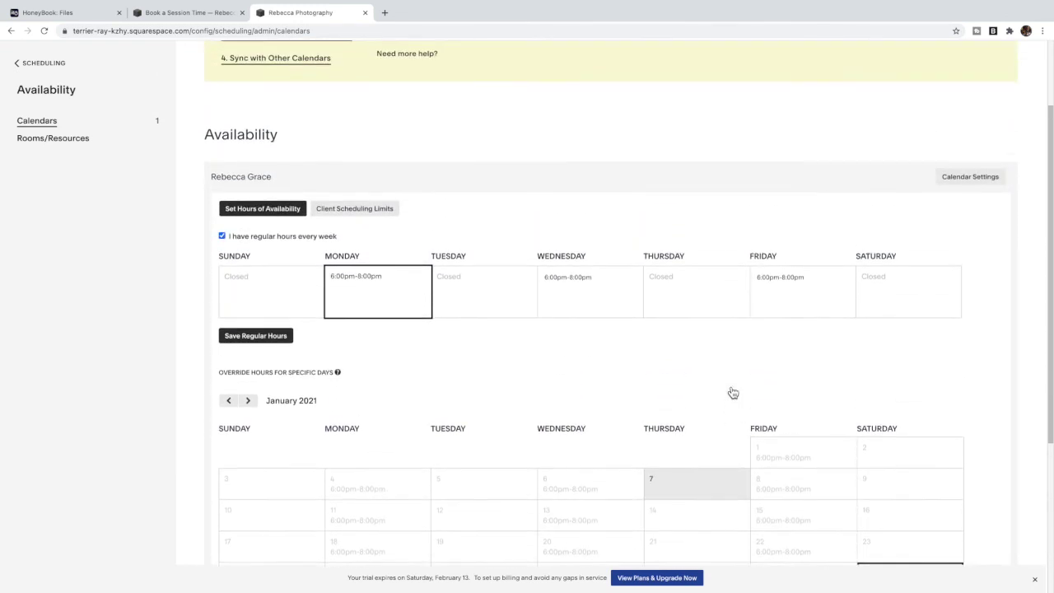
{"action": "scroll", "coordinate": [731, 392], "scroll_direction": "down", "scroll_amount": 2}
{"action": "scroll", "coordinate": [731, 391], "scroll_direction": "down", "scroll_amount": 1}
{"action": "scroll", "coordinate": [731, 391], "scroll_direction": "up", "scroll_amount": 4}
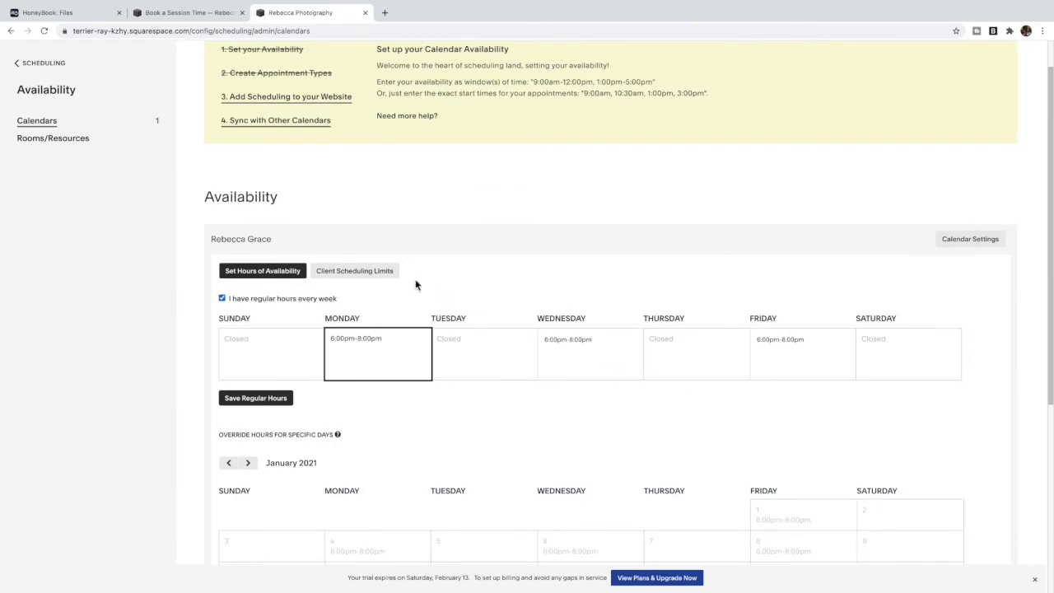
Examine the calendar's Client Scheduling Limits, covering appointments per time slot and maximum appointments
{"action": "left_click", "coordinate": [384, 279]}
{"action": "scroll", "coordinate": [499, 322], "scroll_direction": "down", "scroll_amount": 1}
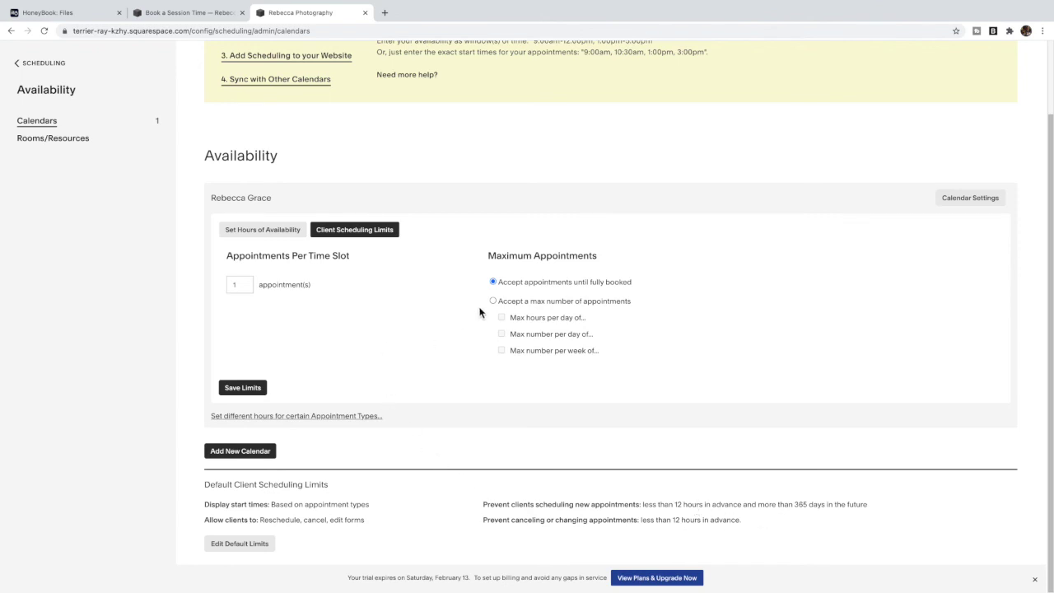
{"action": "scroll", "coordinate": [484, 310], "scroll_direction": "up", "scroll_amount": 1}
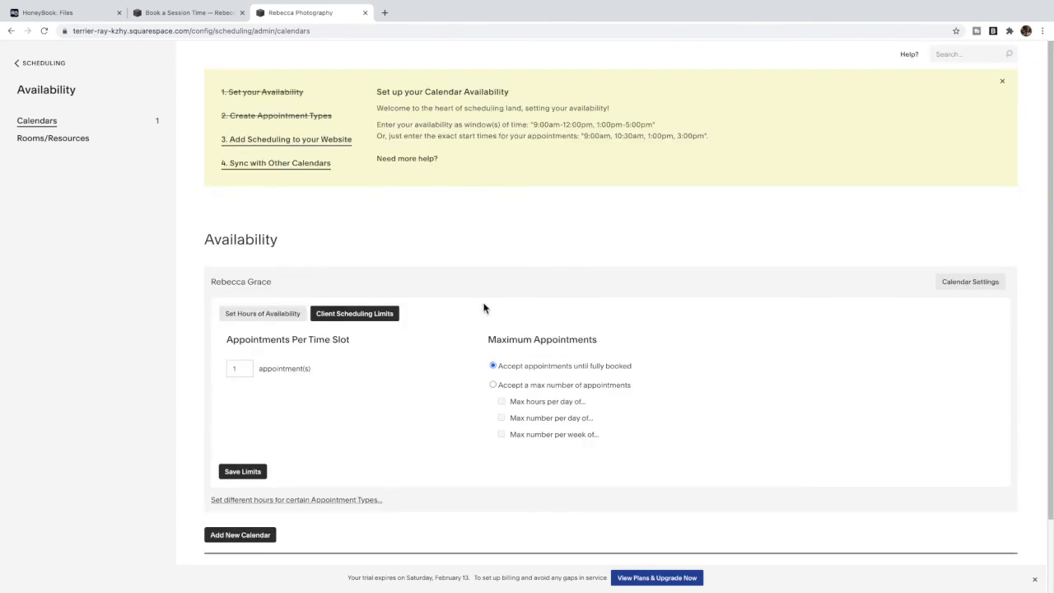
Return to the Book a Session Time page editor and apply All Public Appointment Types as the block's scheduling page
{"action": "left_click", "coordinate": [32, 64]}
{"action": "left_click", "coordinate": [192, 12]}
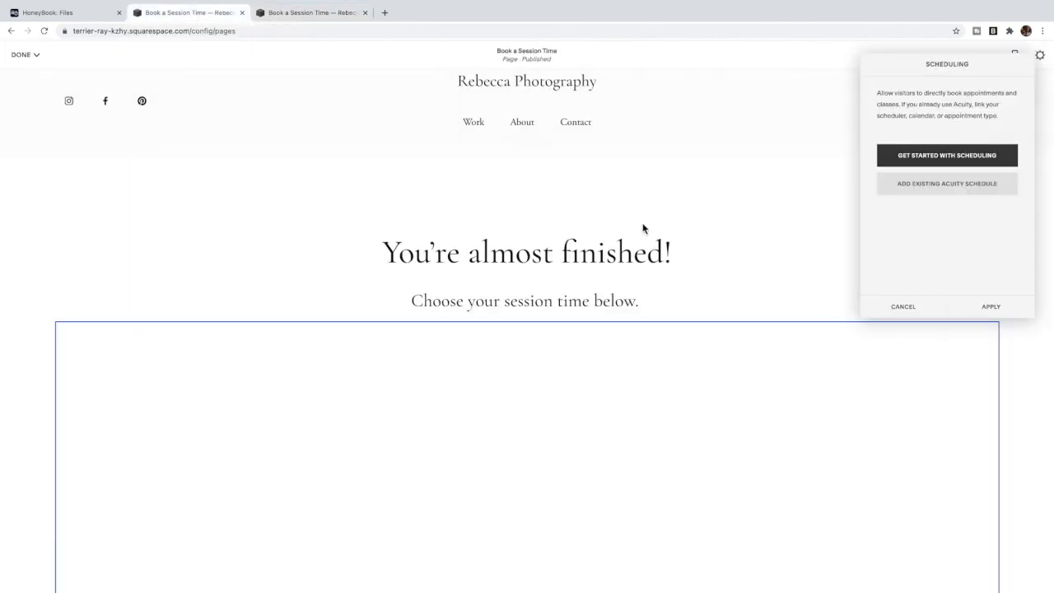
{"action": "scroll", "coordinate": [694, 252], "scroll_direction": "down", "scroll_amount": 2}
{"action": "left_click", "coordinate": [953, 161]}
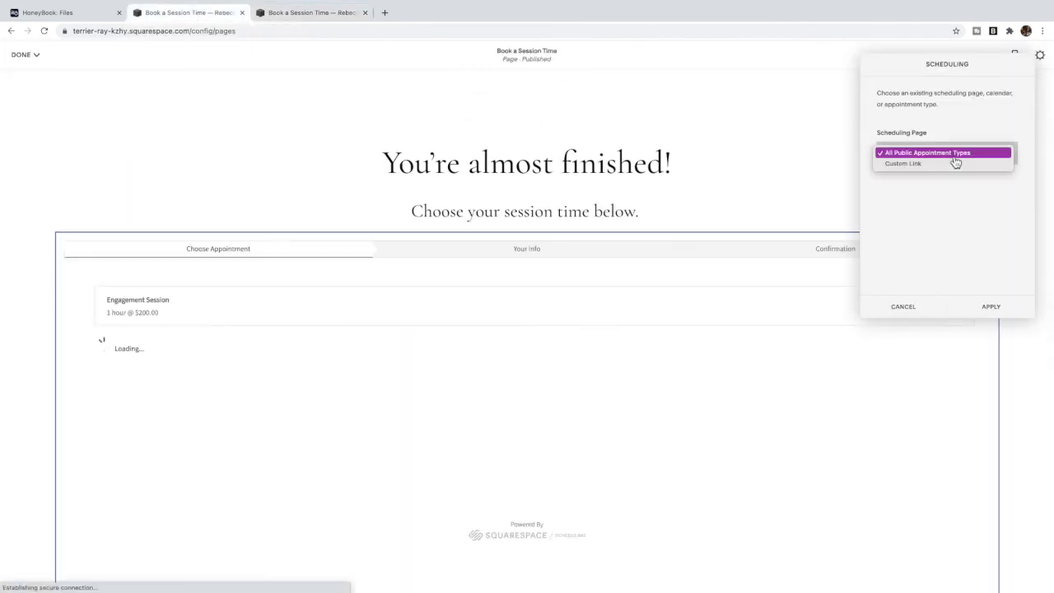
{"action": "left_click", "coordinate": [939, 155]}
{"action": "left_click", "coordinate": [937, 153]}
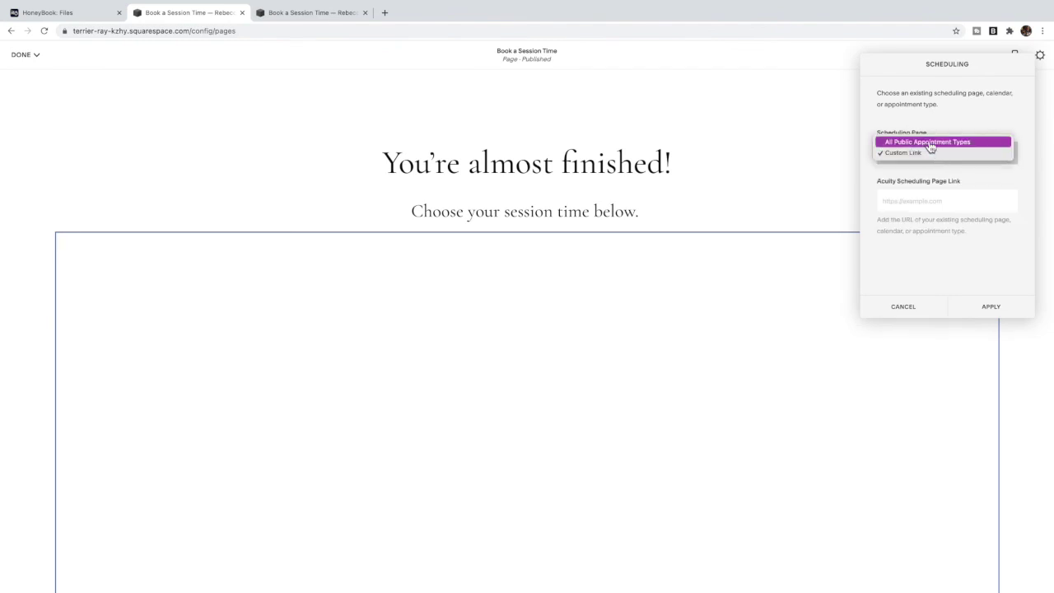
{"action": "left_click", "coordinate": [931, 143]}
{"action": "left_click", "coordinate": [992, 307]}
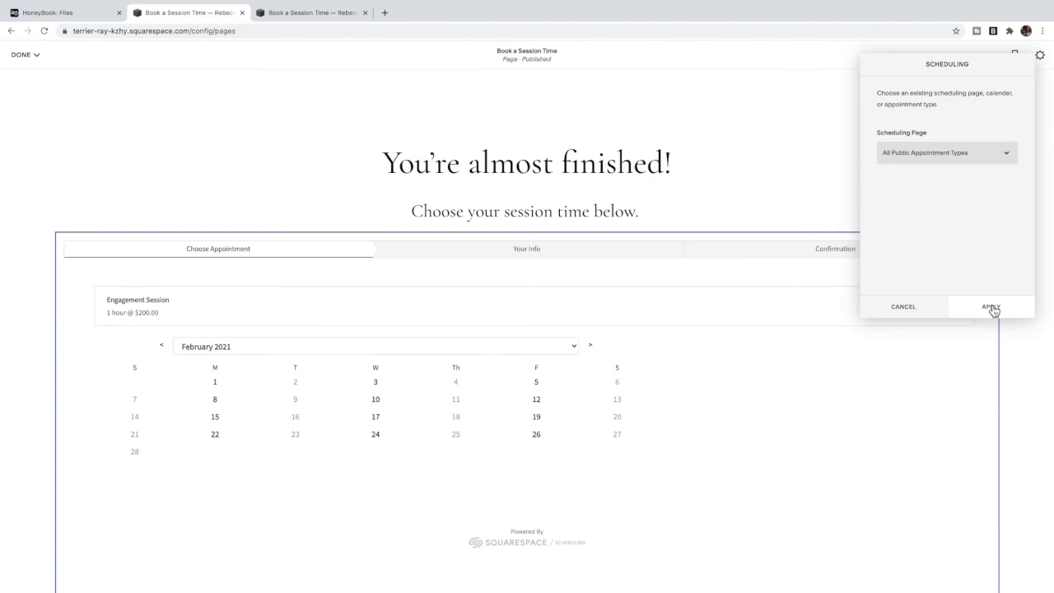
{"action": "left_click", "coordinate": [991, 307]}
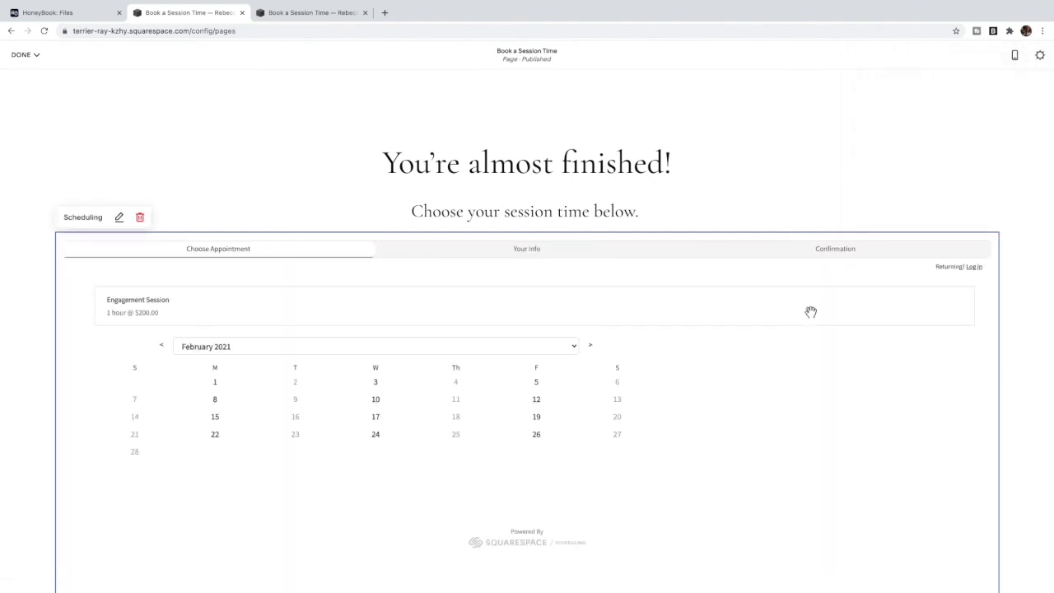
Reduce the content width of the Book a Session Time page's section to S and save the page edits
{"action": "scroll", "coordinate": [811, 313], "scroll_direction": "down", "scroll_amount": 3}
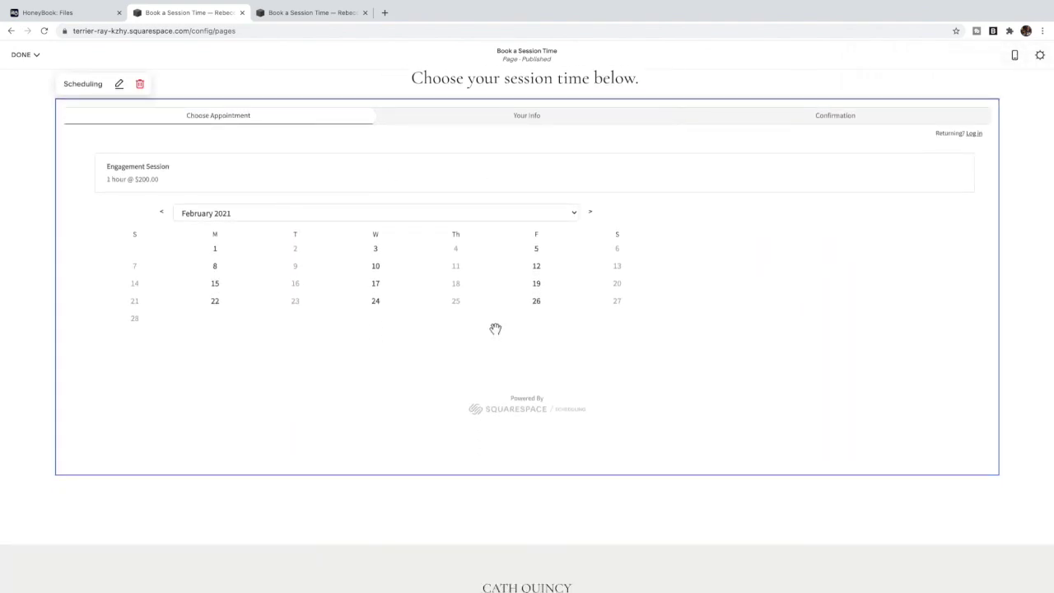
{"action": "scroll", "coordinate": [497, 328], "scroll_direction": "up", "scroll_amount": 3}
{"action": "scroll", "coordinate": [974, 135], "scroll_direction": "up", "scroll_amount": 3}
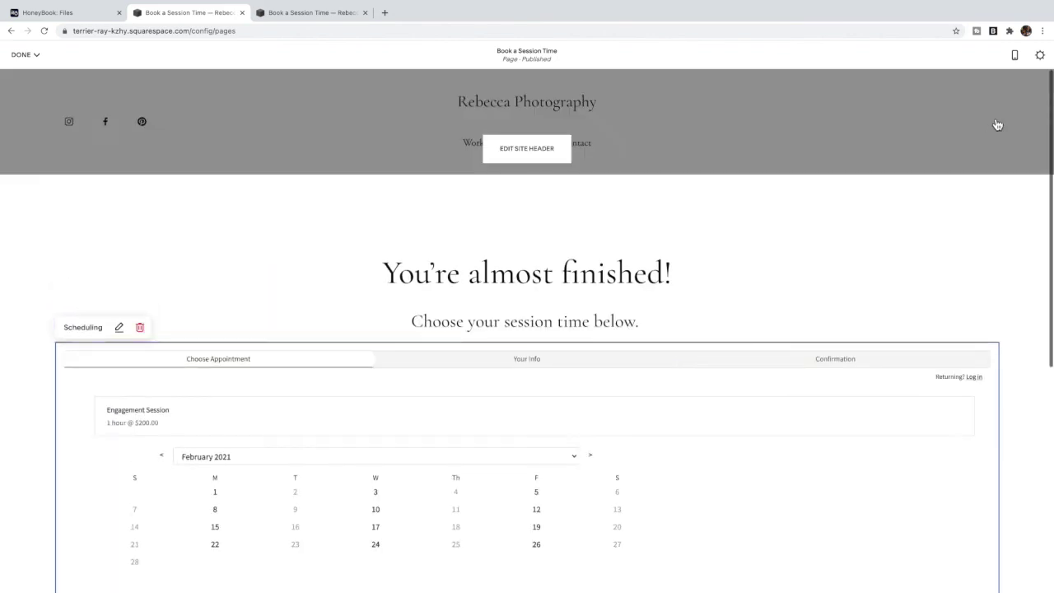
{"action": "left_click", "coordinate": [953, 204]}
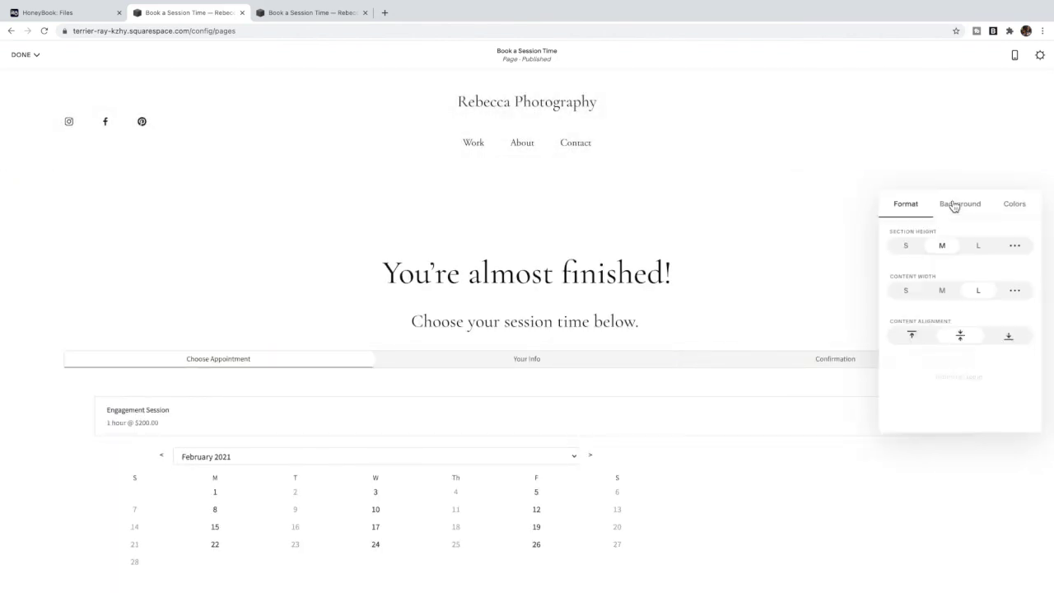
{"action": "left_click", "coordinate": [946, 293]}
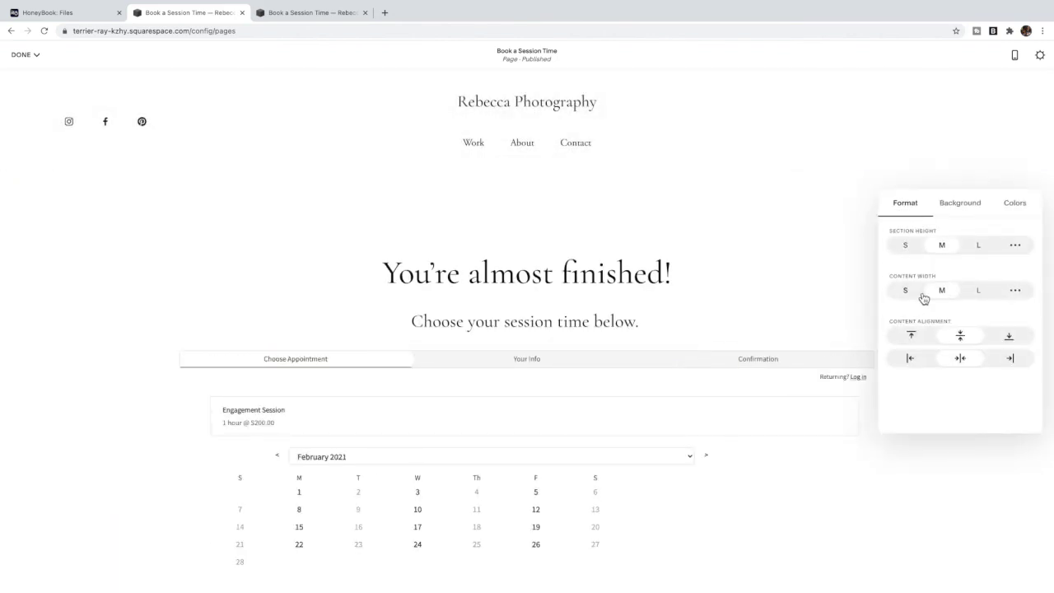
{"action": "left_click", "coordinate": [906, 291]}
{"action": "scroll", "coordinate": [803, 294], "scroll_direction": "down", "scroll_amount": 2}
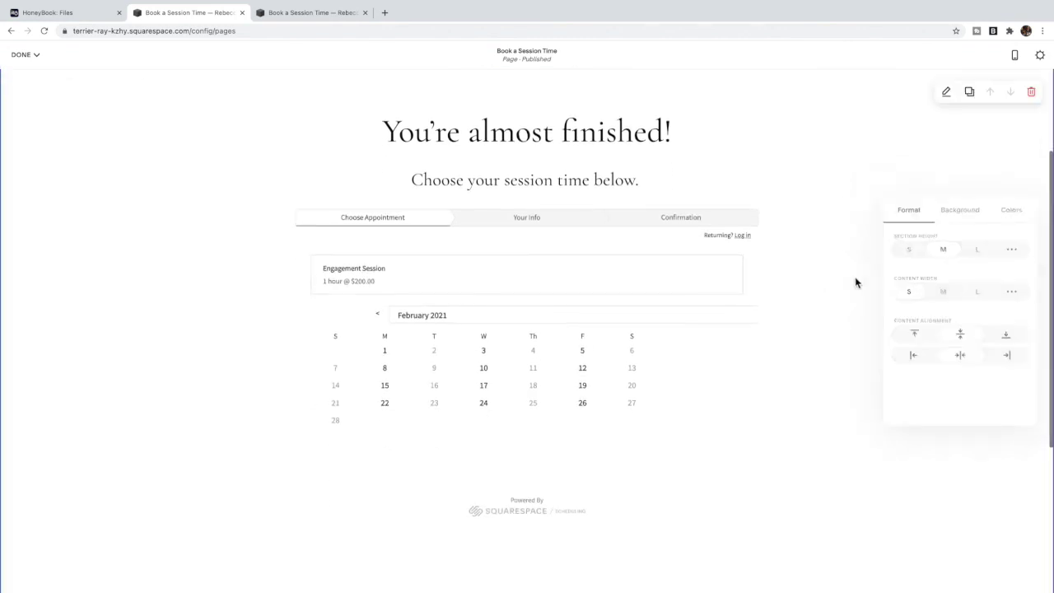
{"action": "scroll", "coordinate": [351, 181], "scroll_direction": "up", "scroll_amount": 2}
{"action": "left_click", "coordinate": [21, 56]}
{"action": "left_click", "coordinate": [30, 76]}
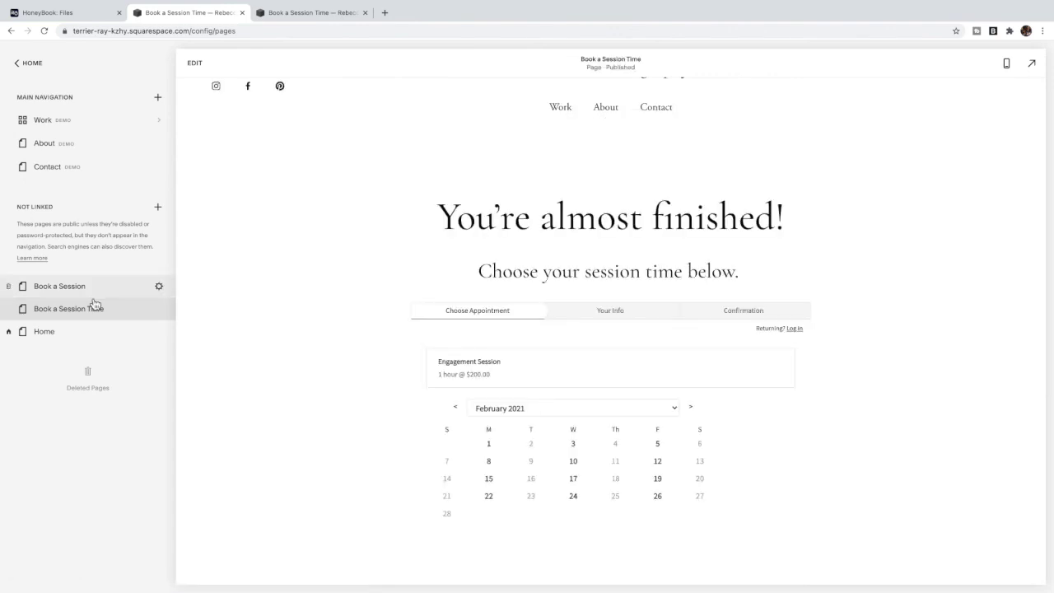
Look up the URL slug in the Book a Session Time page's general settings
{"action": "left_click", "coordinate": [161, 311]}
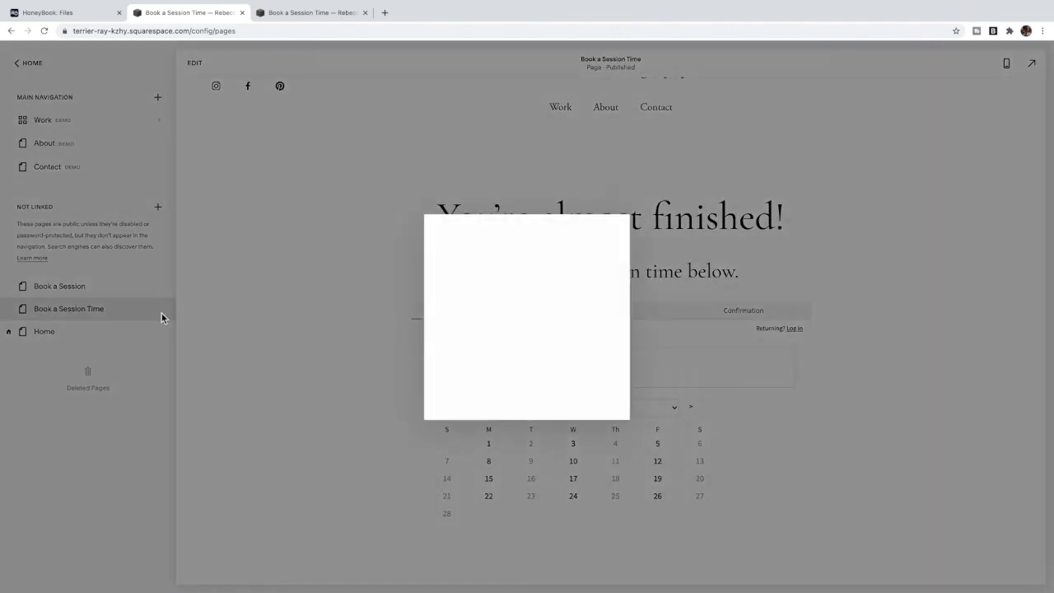
{"action": "left_click_drag", "start_coordinate": [572, 339], "coordinate": [478, 346]}
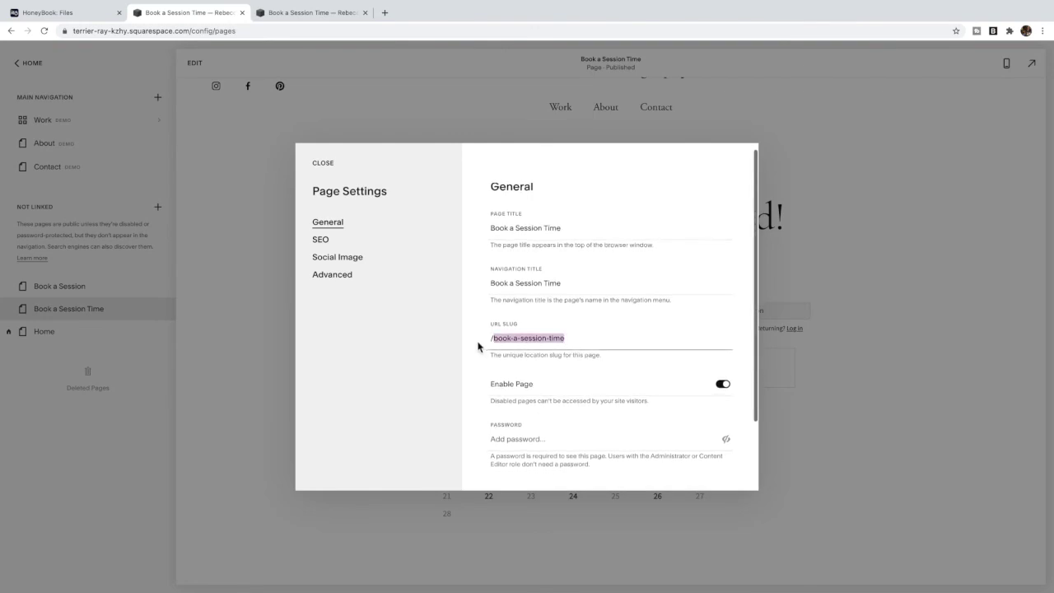
{"action": "left_click", "coordinate": [322, 164]}
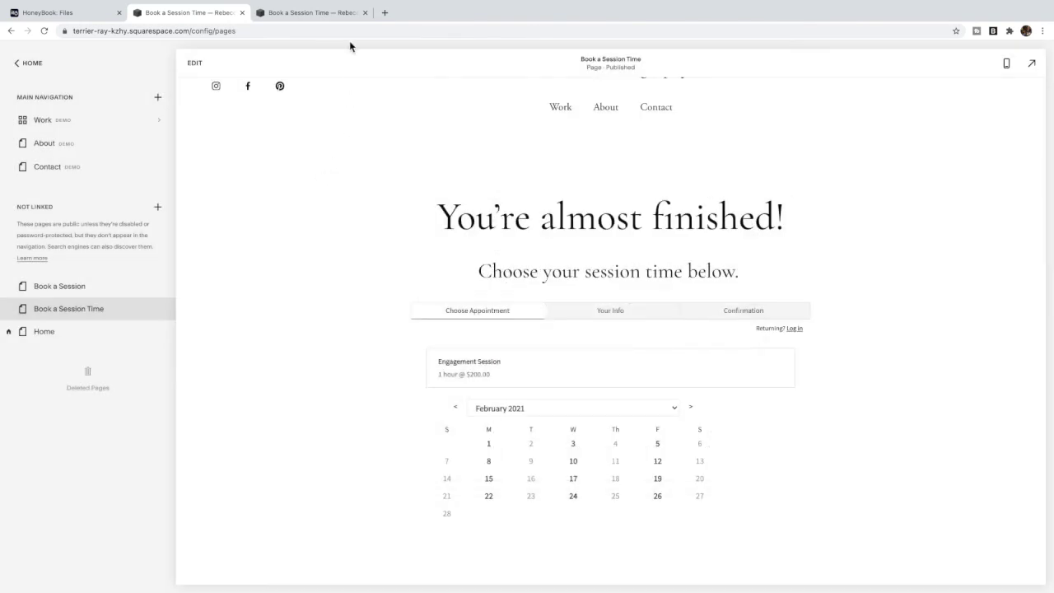
In HoneyBook, replace the Default Contact Form's custom redirect URL with the Squarespace Book a Session Time page address and publish the changes
{"action": "left_click", "coordinate": [80, 17]}
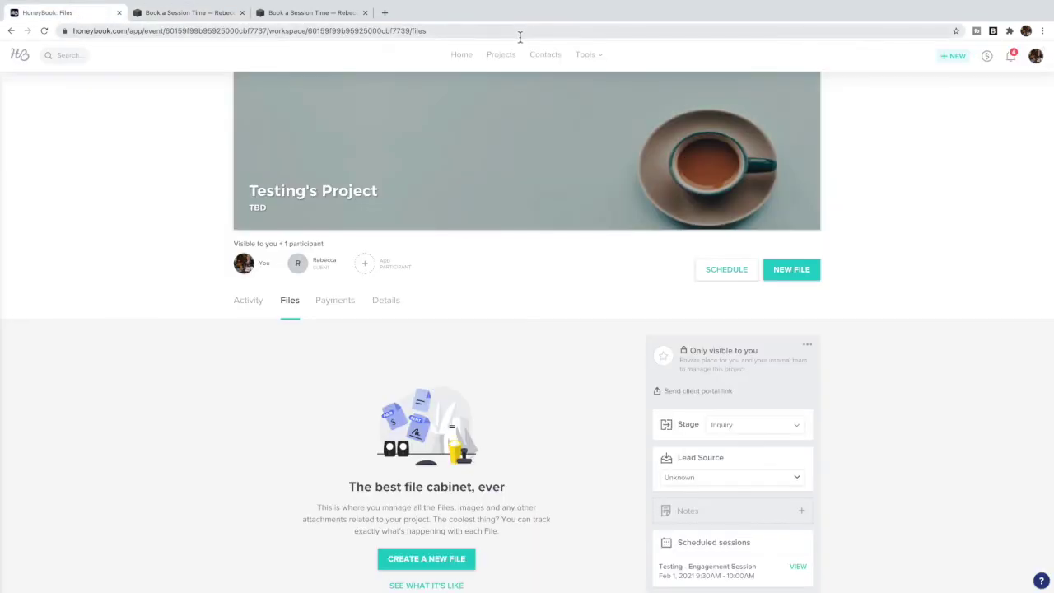
{"action": "left_click", "coordinate": [590, 54]}
{"action": "left_click", "coordinate": [663, 111]}
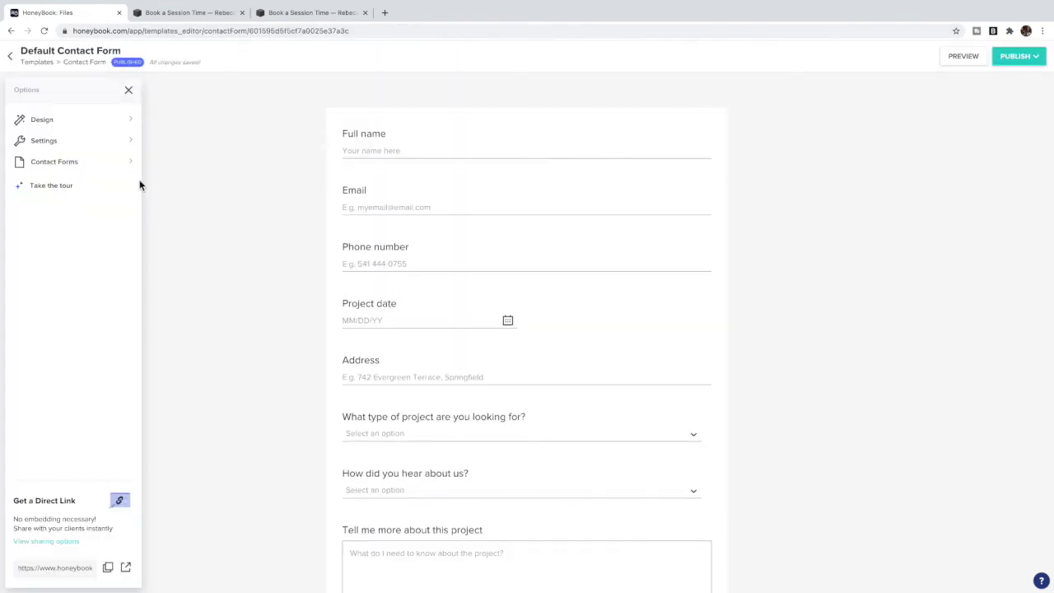
{"action": "left_click", "coordinate": [108, 142]}
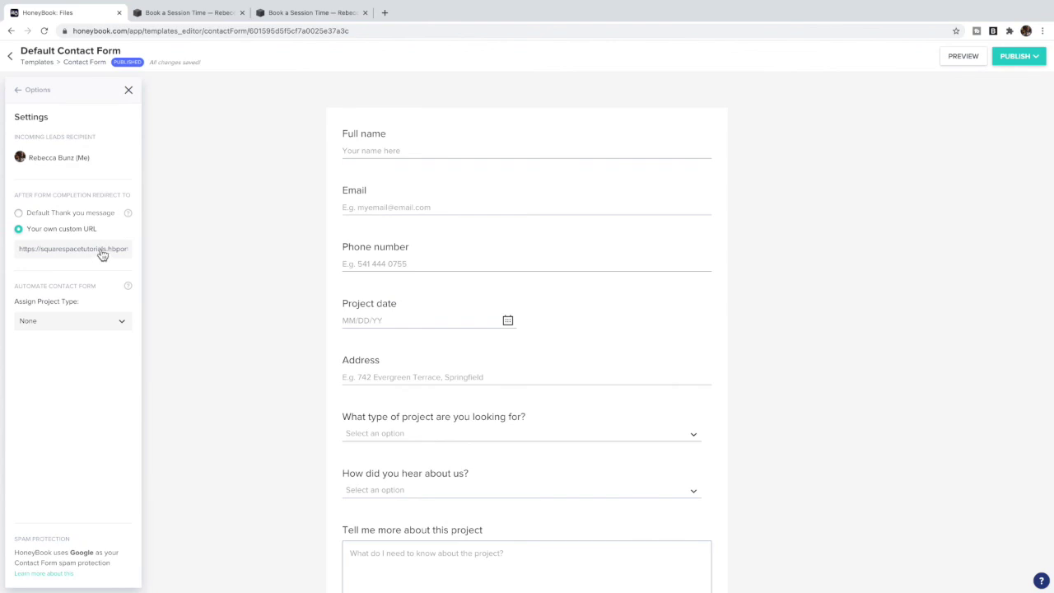
{"action": "triple_click", "coordinate": [64, 250]}
{"action": "key", "text": "BackSpace"}
{"action": "key", "text": "ctrl+v"}
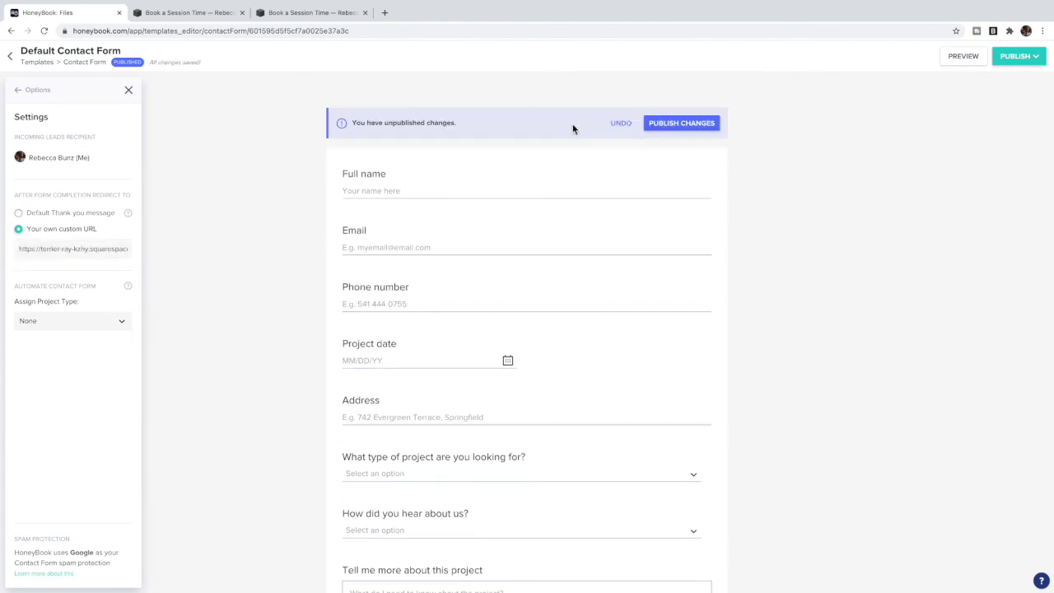
{"action": "left_click", "coordinate": [677, 125]}
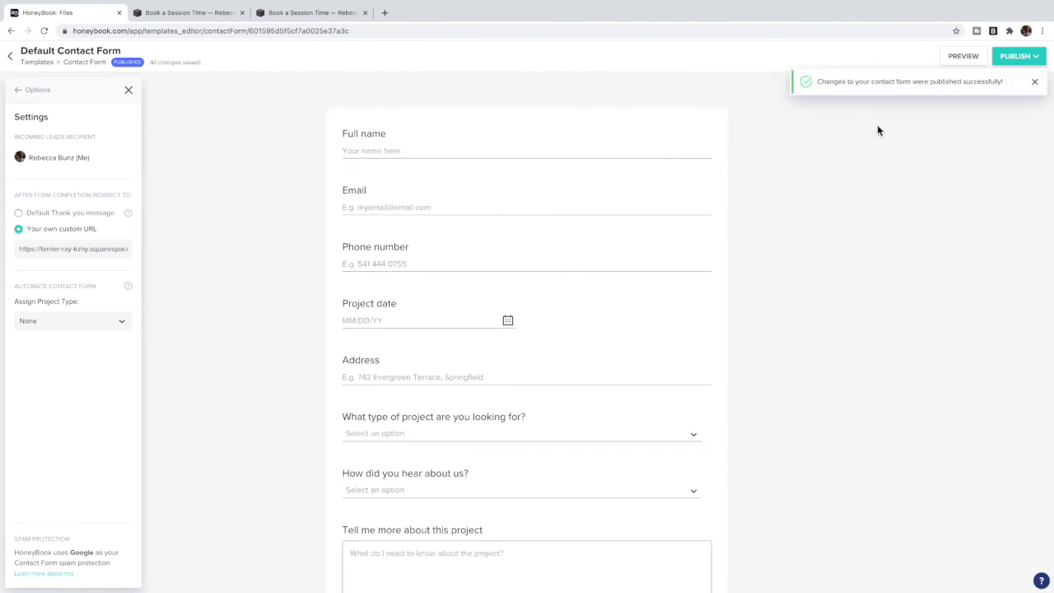
Switch to Squarespace, view the Book a Session page full-screen and submit its contact form with full name Testing 2 and a test e-mail
{"action": "key", "text": "ctrl+Tab"}
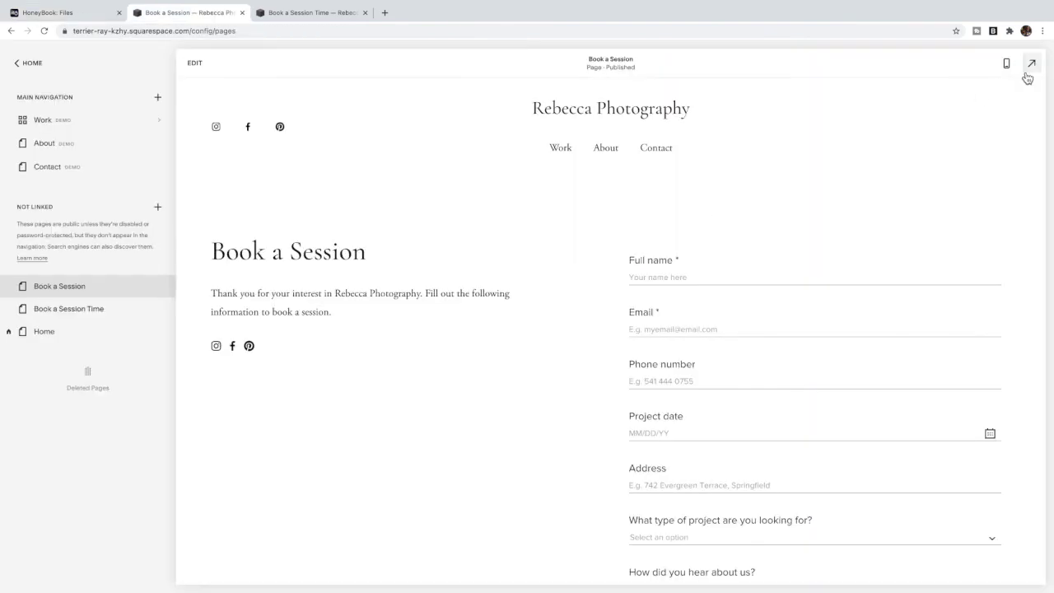
{"action": "left_click", "coordinate": [1028, 64]}
{"action": "left_click", "coordinate": [614, 262]}
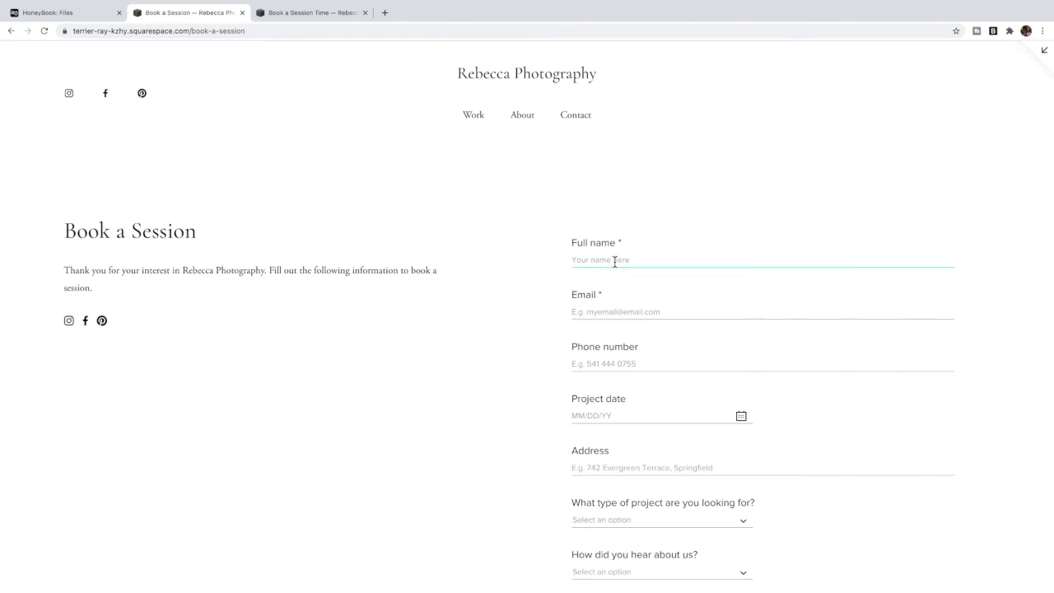
{"action": "type", "text": "Testing 2"}
{"action": "left_click", "coordinate": [641, 312]}
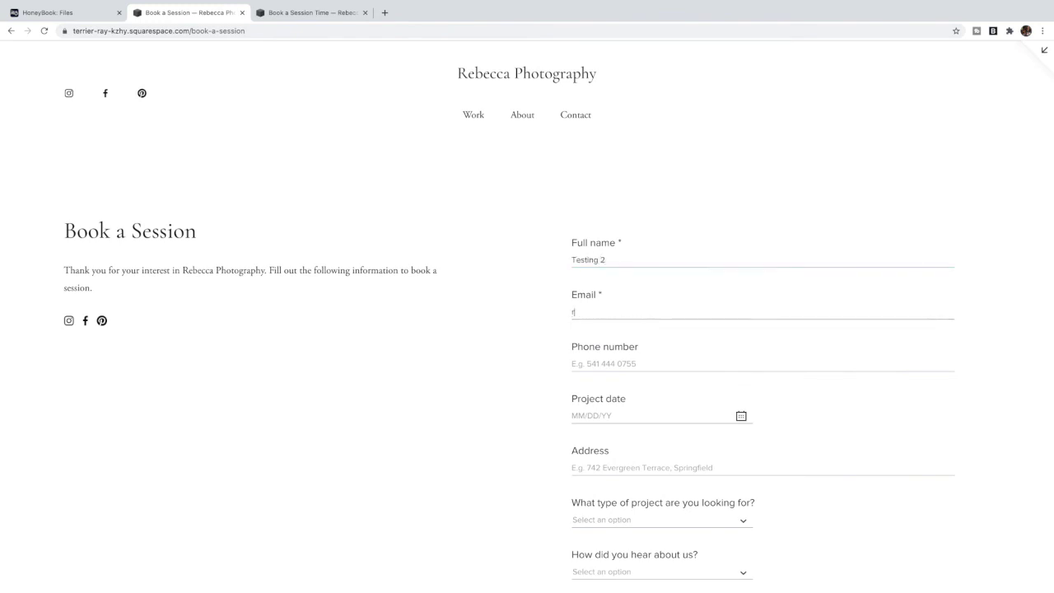
{"action": "type", "text": "test@hotmail.com"}
{"action": "scroll", "coordinate": [795, 419], "scroll_direction": "down", "scroll_amount": 5}
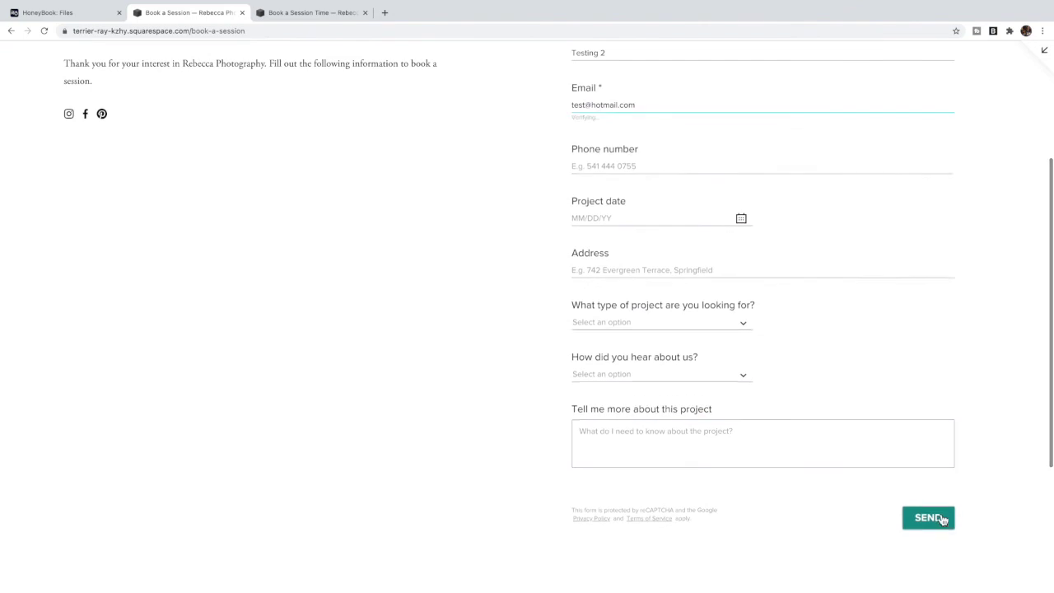
{"action": "left_click", "coordinate": [932, 509]}
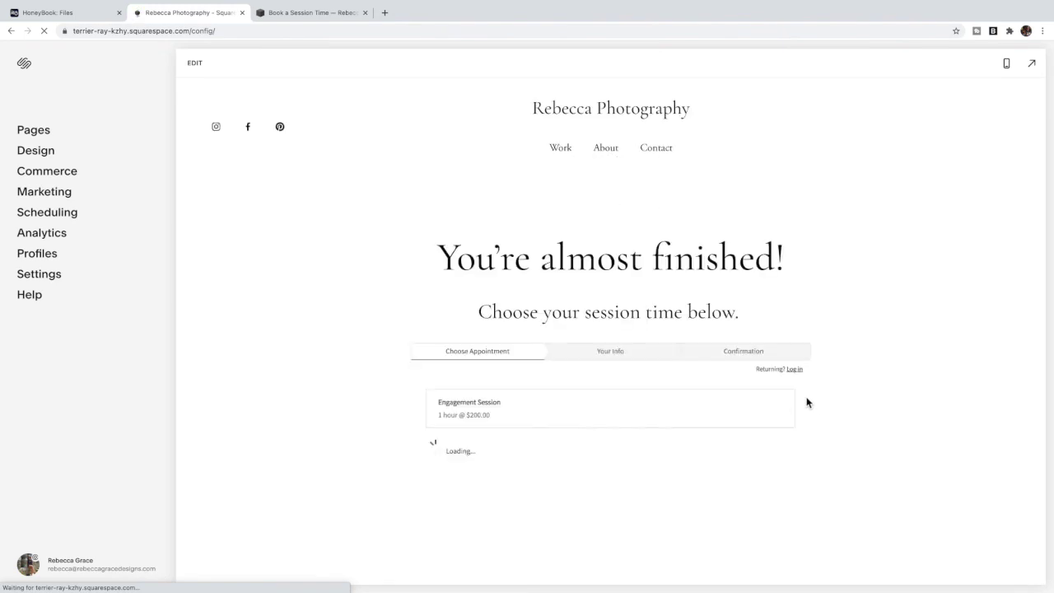
Choose the 6:00pm Engagement Session slot on February 10, 2021 in the embedded calendar and continue to the client information
{"action": "scroll", "coordinate": [779, 410], "scroll_direction": "down", "scroll_amount": 2}
{"action": "scroll", "coordinate": [747, 404], "scroll_direction": "up", "scroll_amount": 2}
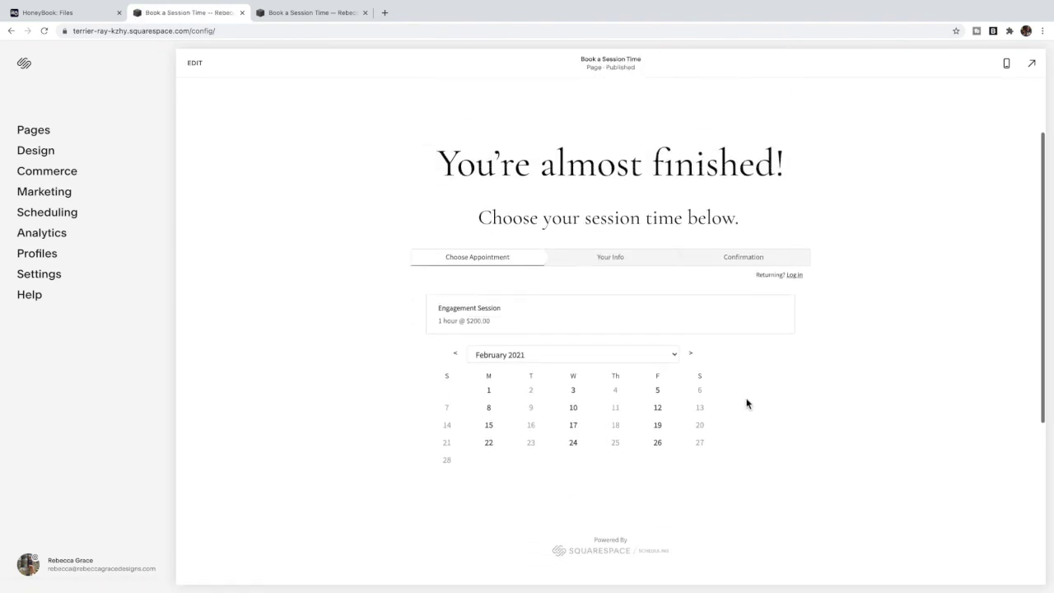
{"action": "scroll", "coordinate": [747, 406], "scroll_direction": "up", "scroll_amount": 1}
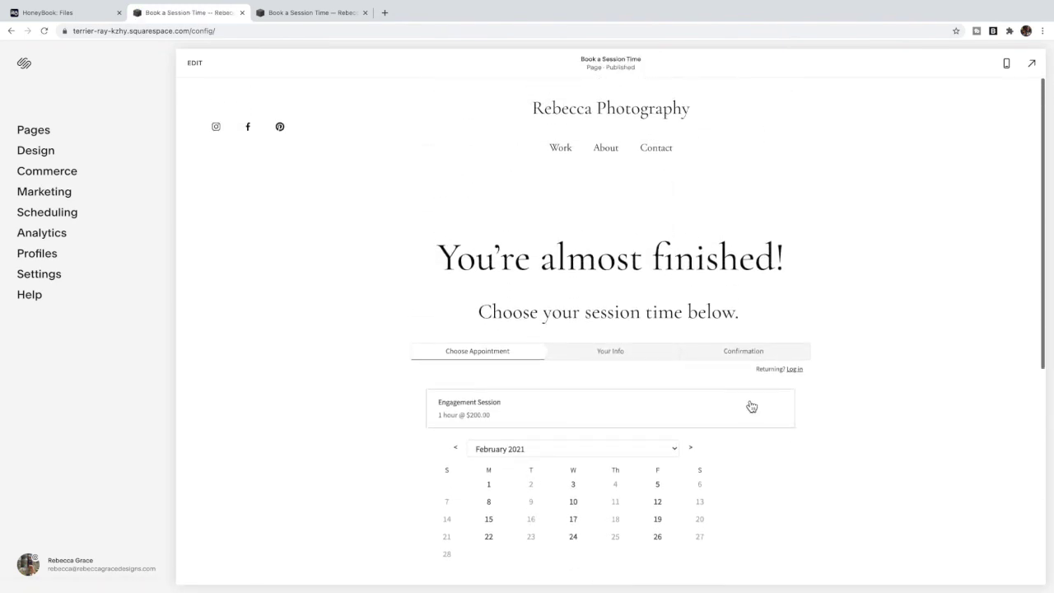
{"action": "scroll", "coordinate": [796, 404], "scroll_direction": "down", "scroll_amount": 2}
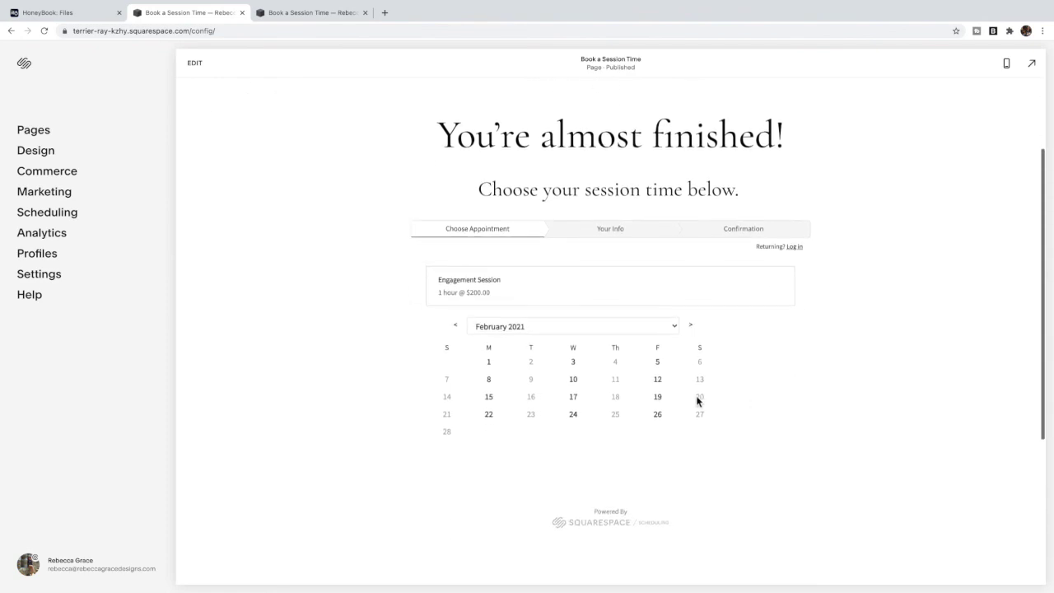
{"action": "left_click", "coordinate": [573, 379]}
{"action": "left_click", "coordinate": [581, 393]}
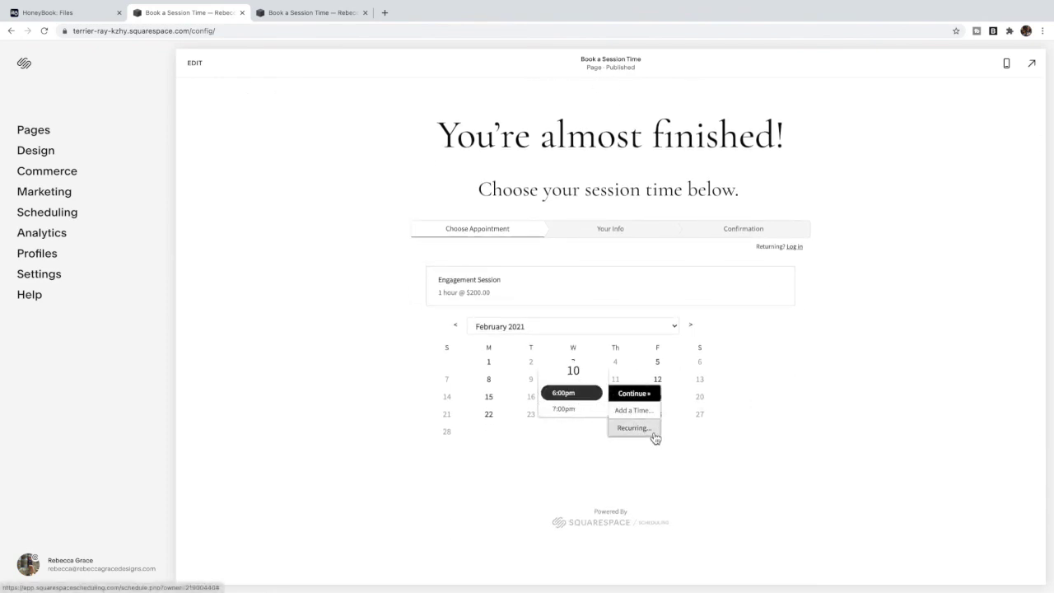
{"action": "left_click", "coordinate": [652, 394]}
Complete the appointment with Test 2 as both first and last name and the test client's e-mail
{"action": "type", "text": "Test"}
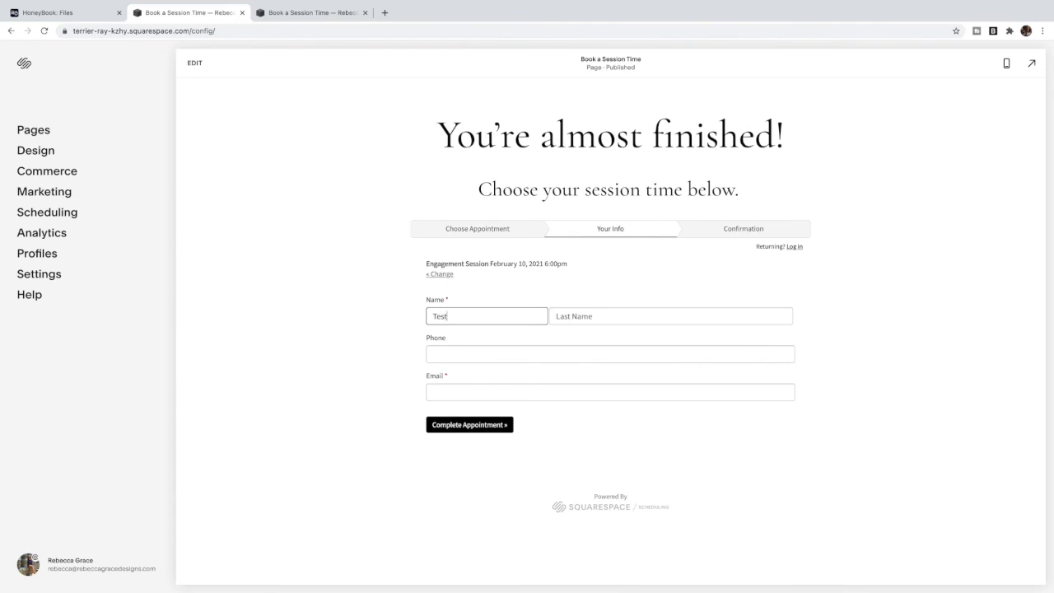
{"action": "type", "text": " 2"}
{"action": "left_click", "coordinate": [513, 390]}
{"action": "type", "text": "t"}
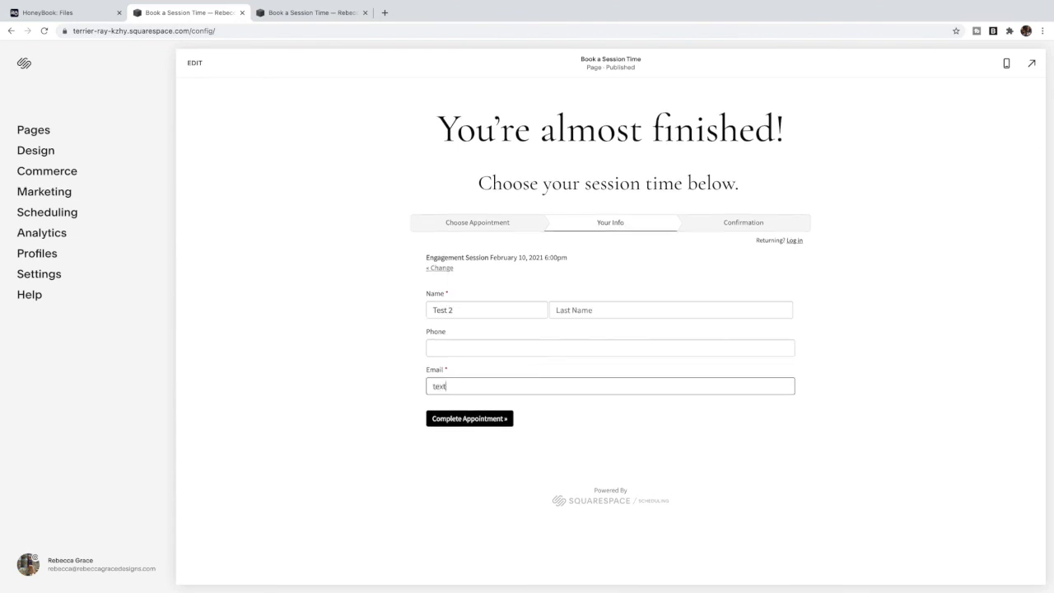
{"action": "type", "text": "est@hotmail.com"}
{"action": "left_click", "coordinate": [503, 422]}
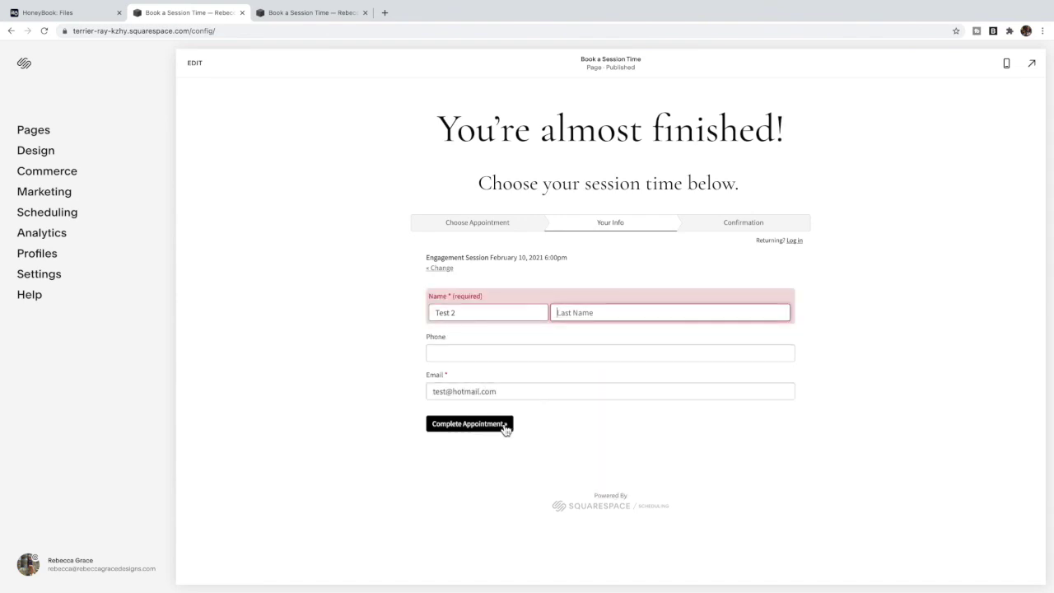
{"action": "type", "text": "Test 2"}
{"action": "left_click", "coordinate": [473, 428]}
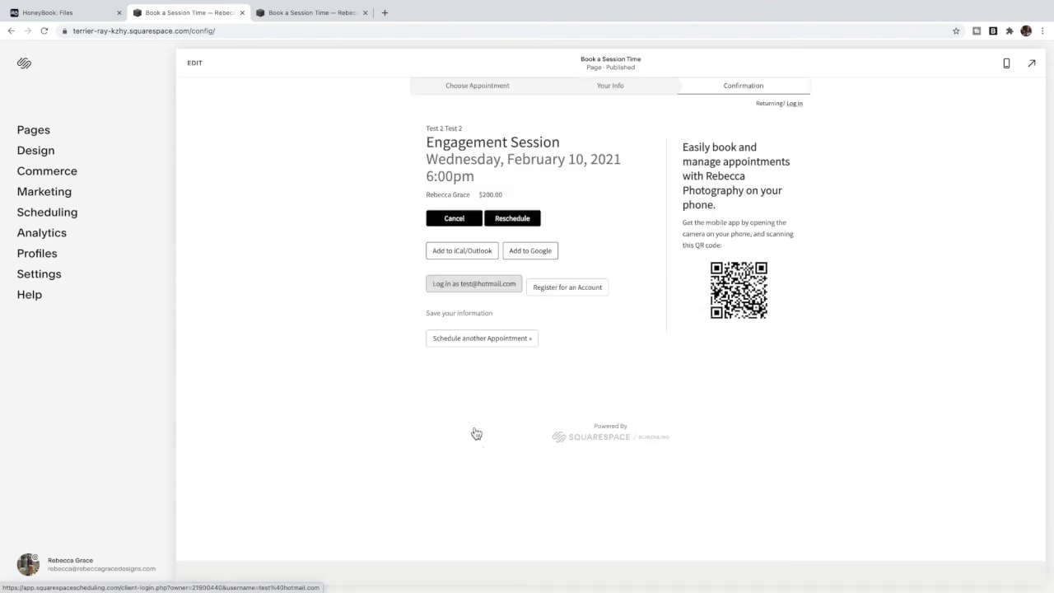
{"action": "scroll", "coordinate": [709, 395], "scroll_direction": "up", "scroll_amount": 2}
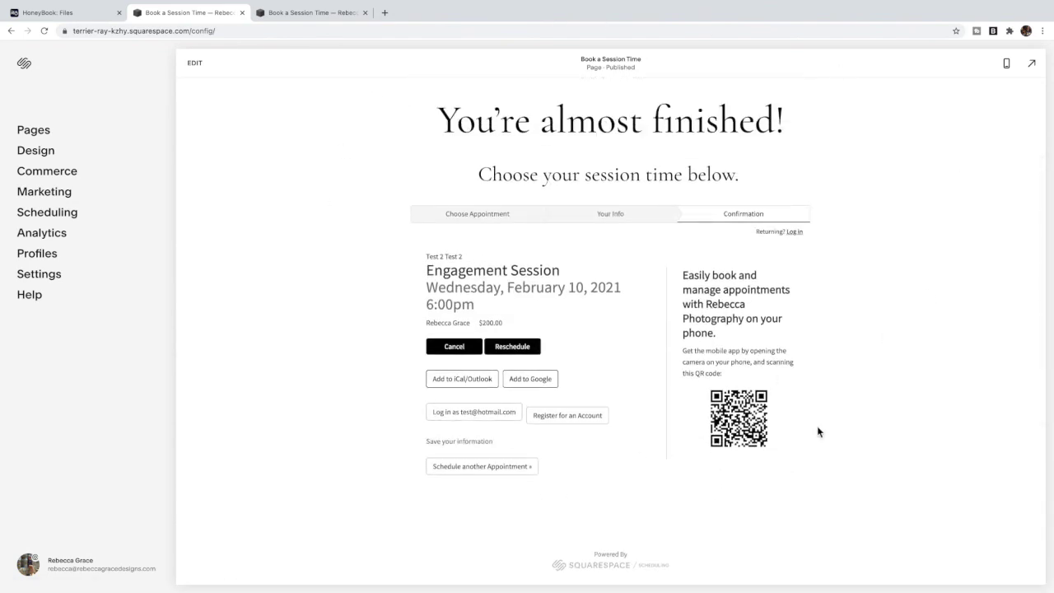